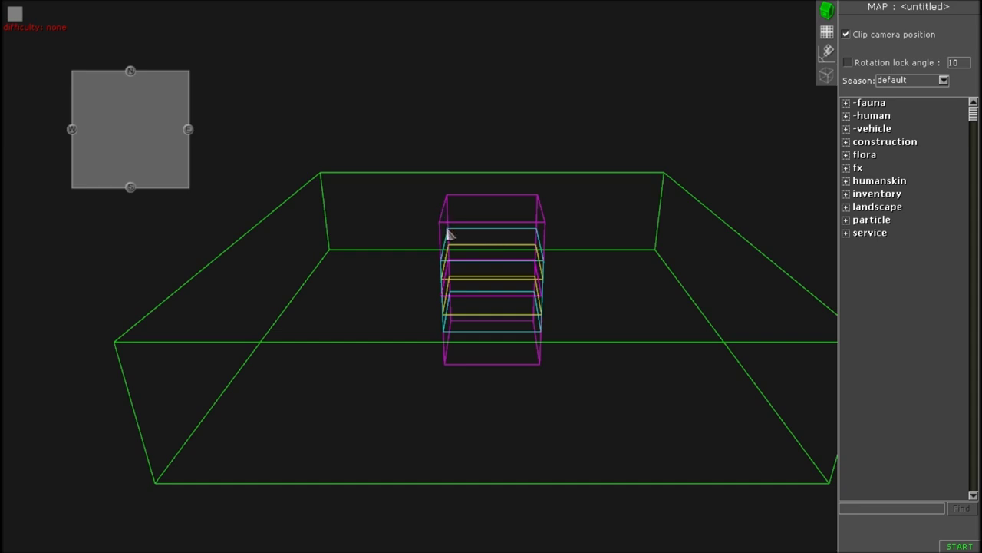
middle_drag(447, 234, 449, 285)
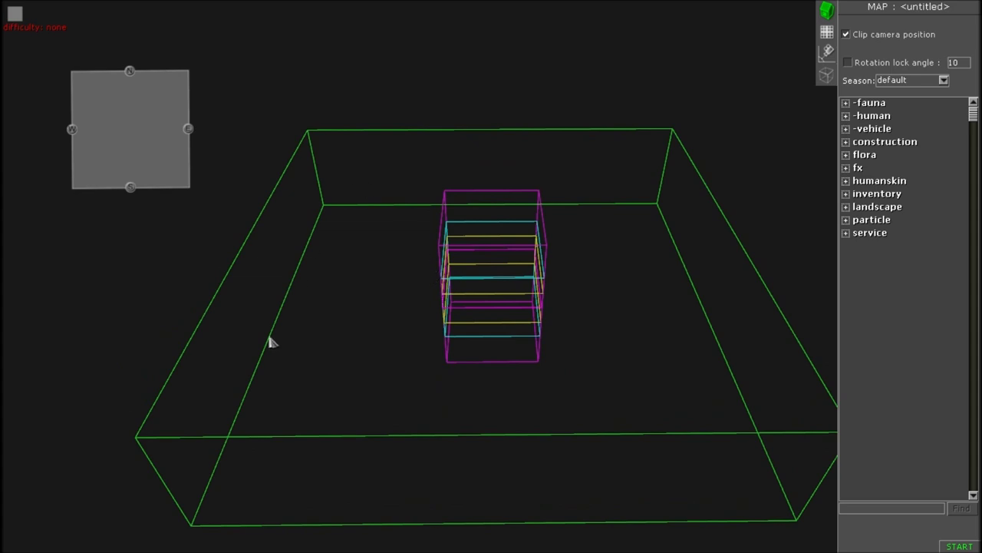
middle_drag(430, 196, 487, 362)
middle_drag(428, 243, 492, 247)
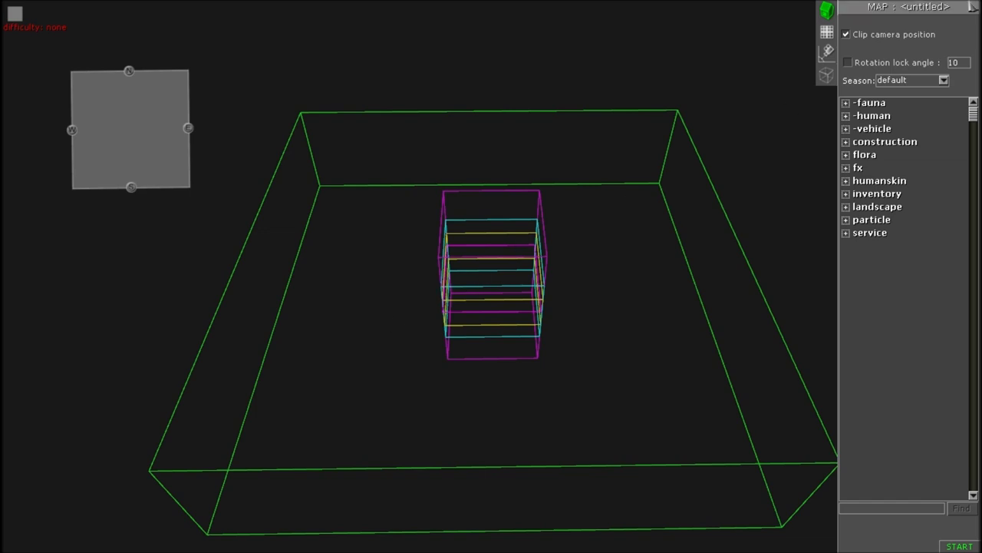
- Open the multiplayer map 1v1_spring from the /map/multi/ folder
click(970, 5)
click(500, 287)
double_click(448, 177)
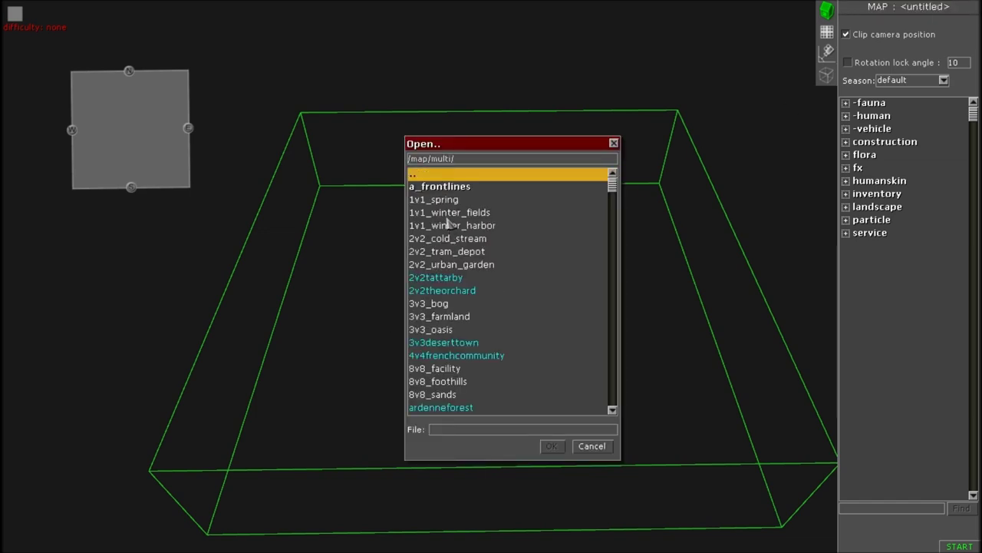
click(444, 201)
click(559, 447)
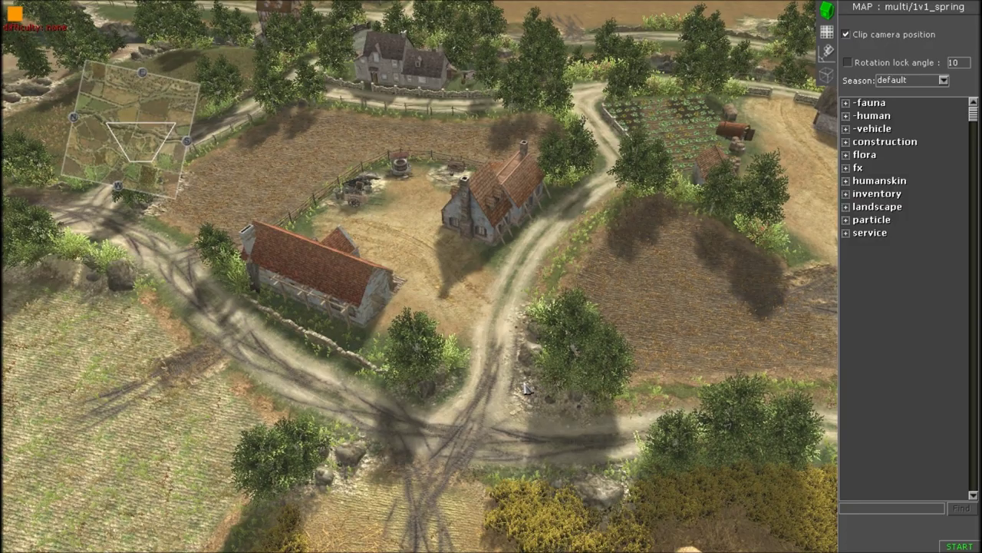
- Turn off camera position clipping so the view can zoom out beyond its limits
scroll(520, 366, up, 3)
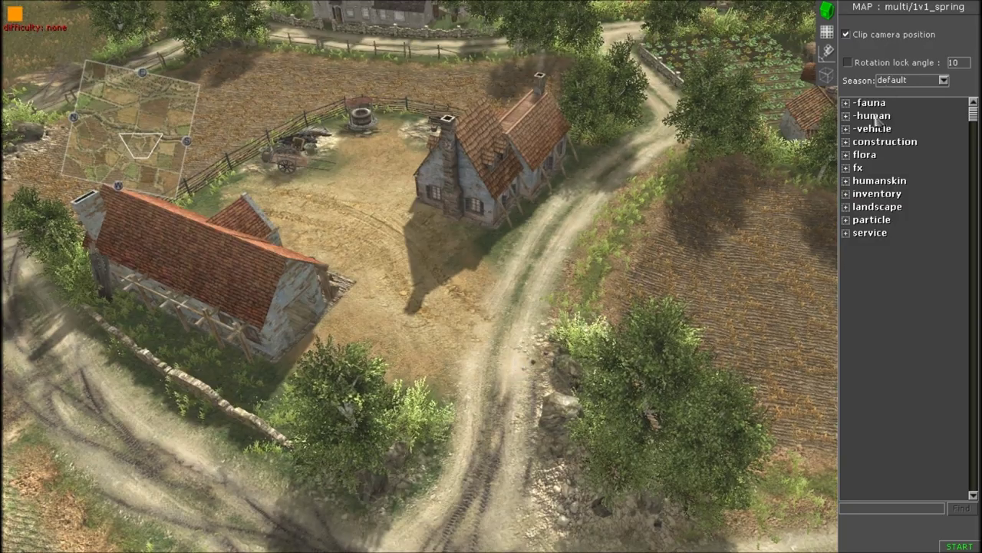
click(935, 36)
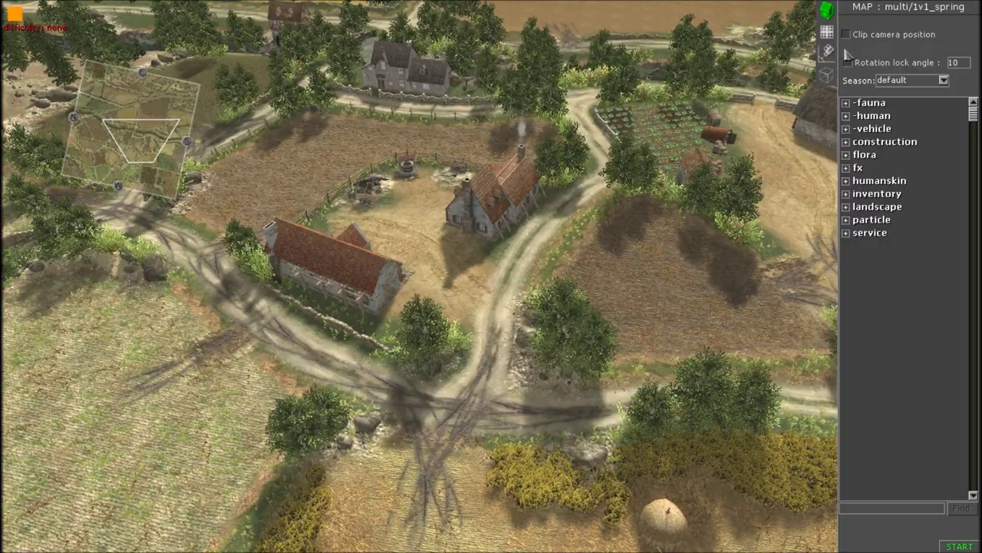
scroll(430, 322, down, 5)
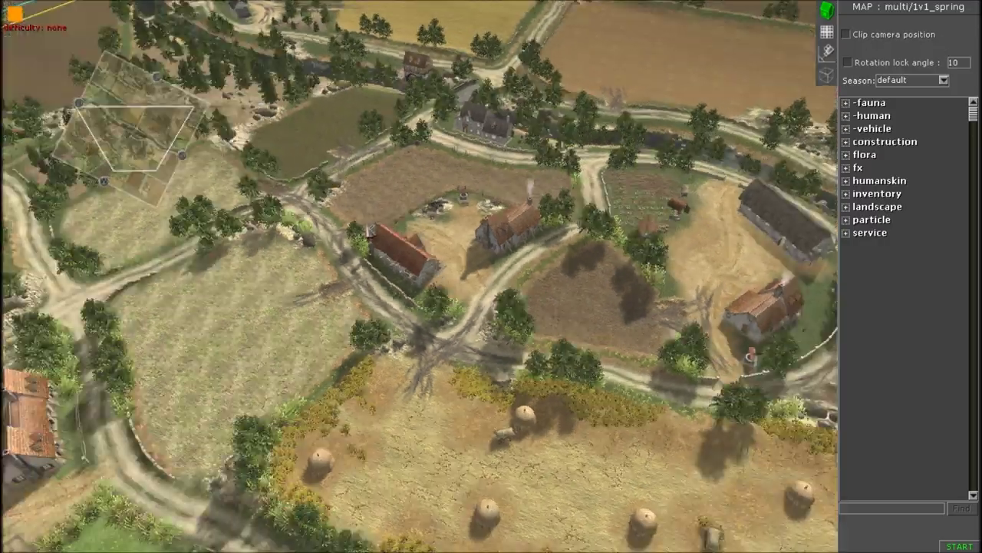
- Survey the map's fields, farms and outer edges, including the coloured boundary lines running along the border
middle_drag(371, 231, 268, 318)
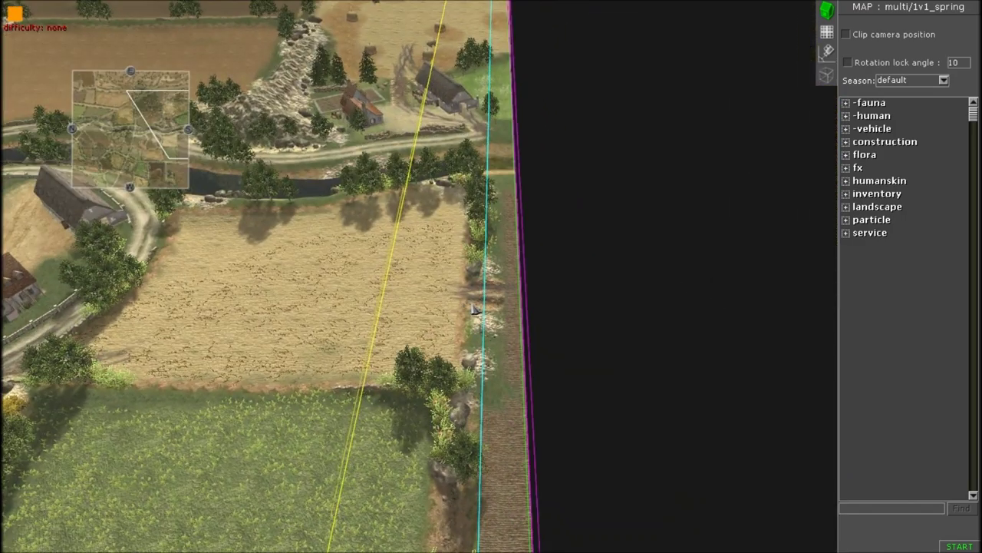
middle_drag(471, 299, 623, 259)
middle_drag(595, 296, 412, 310)
key(Left)
key(Up)
key(Left)
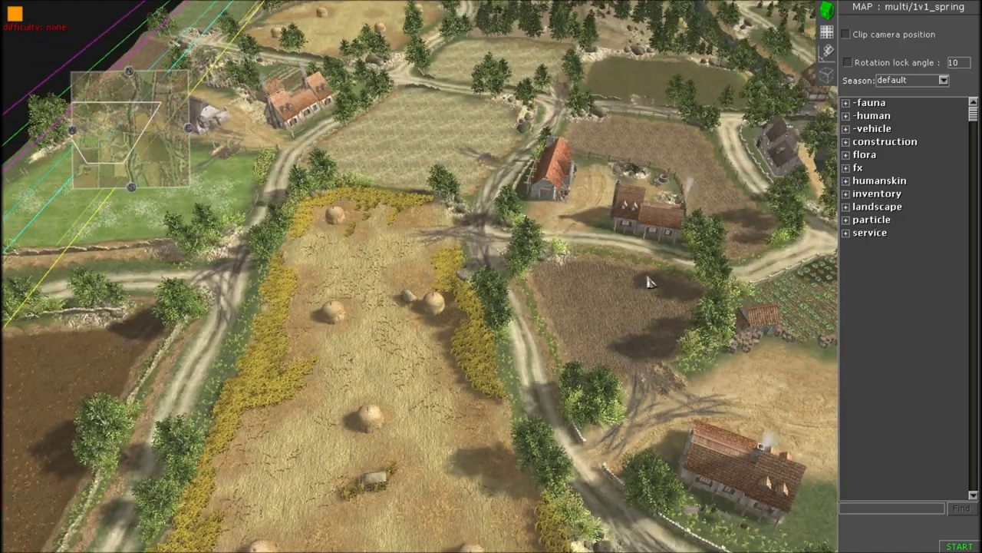
key(Left)
scroll(485, 417, up, 3)
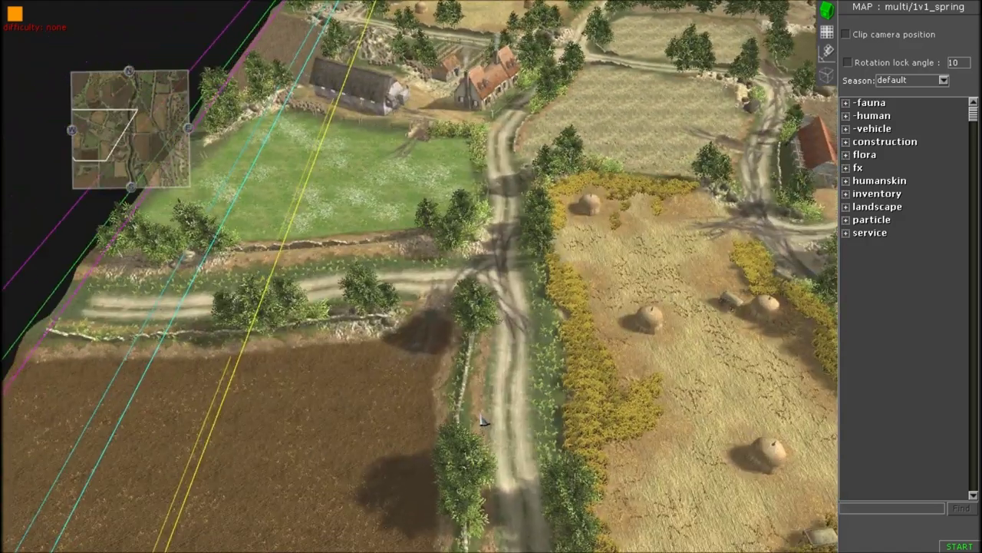
key(Right)
key(Up)
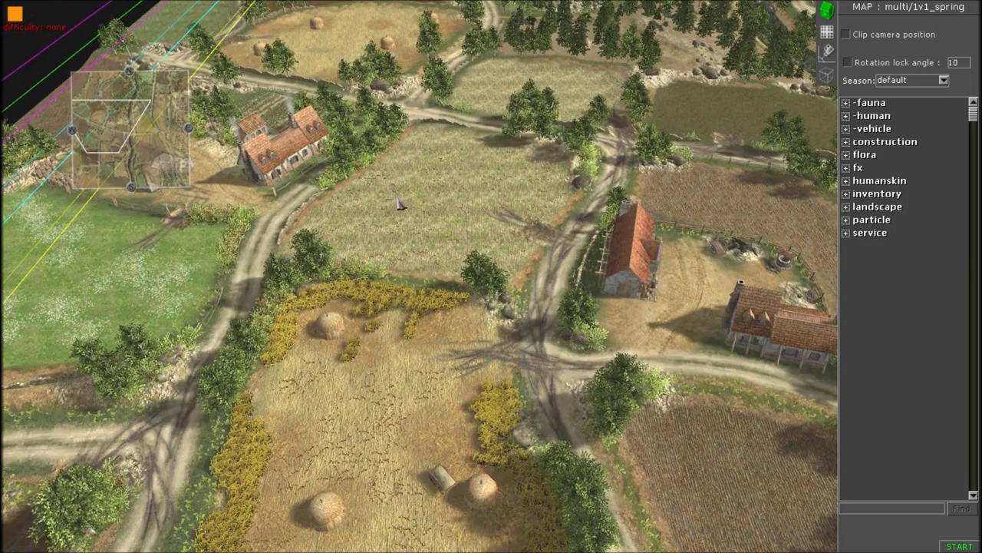
middle_drag(399, 200, 390, 212)
mouse_move(1, 388)
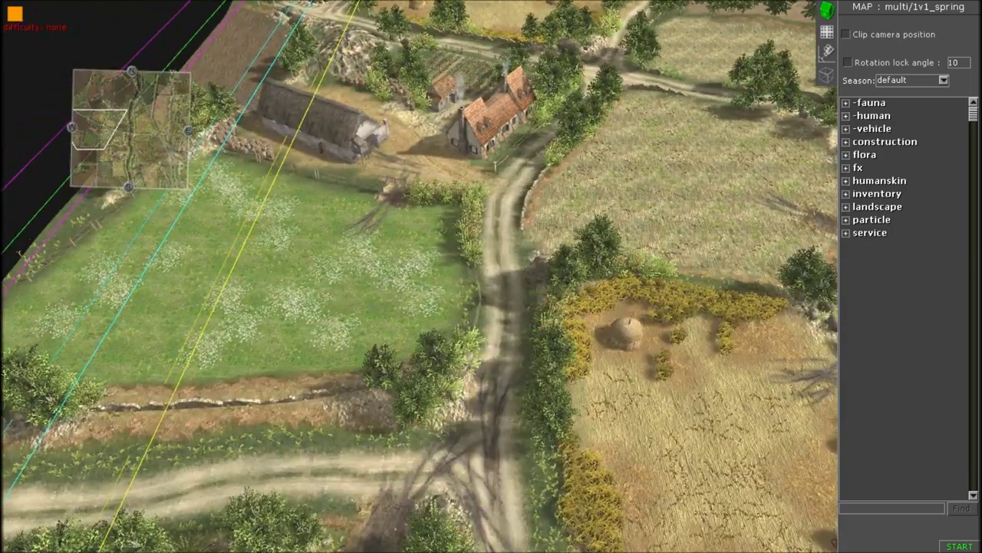
middle_drag(498, 288, 506, 258)
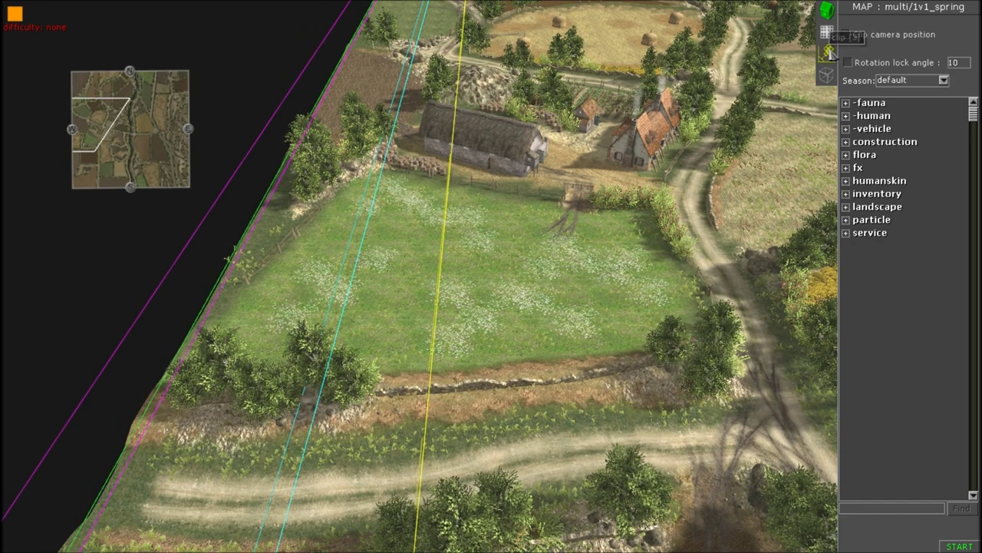
- Select objects around the green meadow, inspect one petals entity's properties, and clear the selection
scroll(541, 231, down, 3)
drag(559, 322, 528, 342)
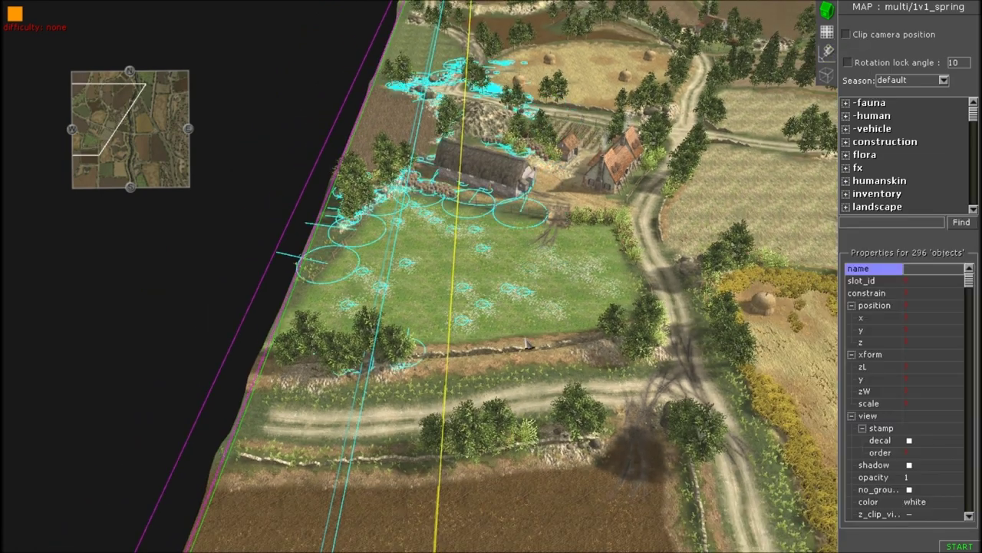
click(524, 296)
scroll(523, 294, up, 3)
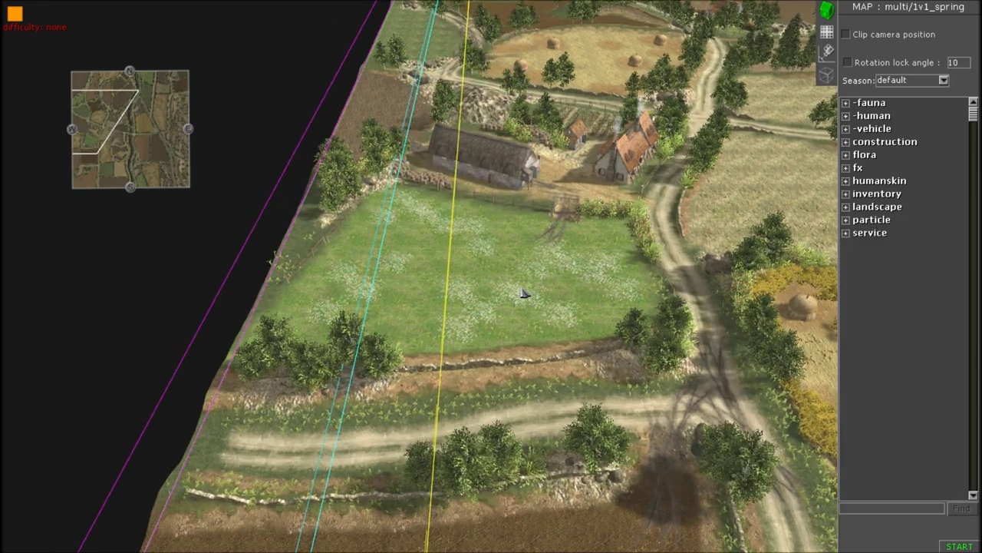
drag(458, 250, 417, 237)
click(559, 343)
click(470, 295)
scroll(470, 294, up, 2)
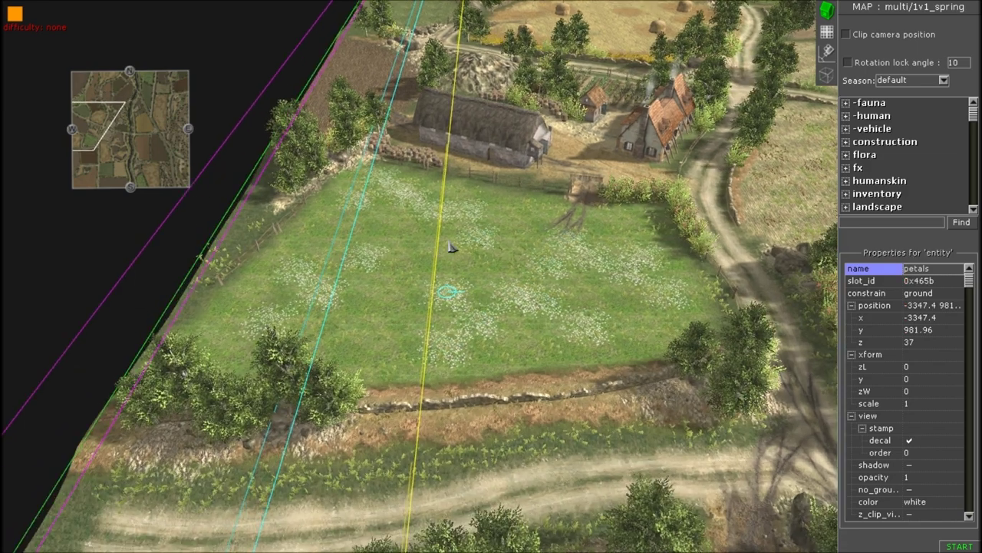
click(476, 265)
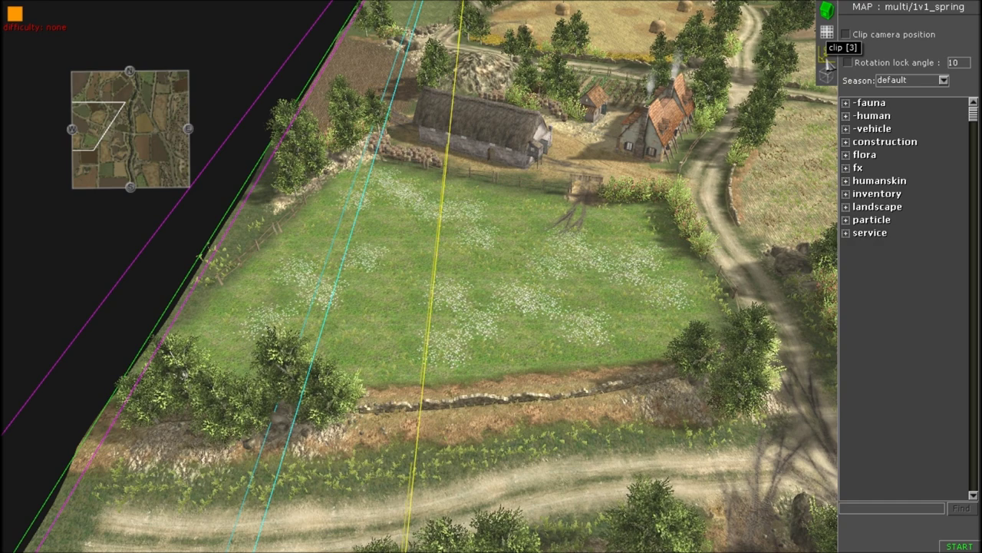
- Switch to camera clip editing and select the [auto] preset
click(828, 60)
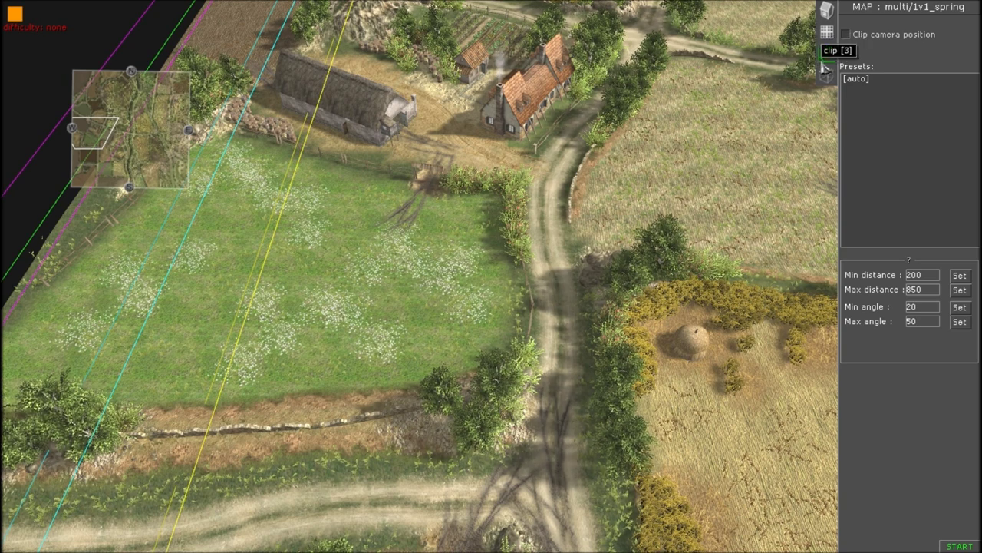
click(826, 63)
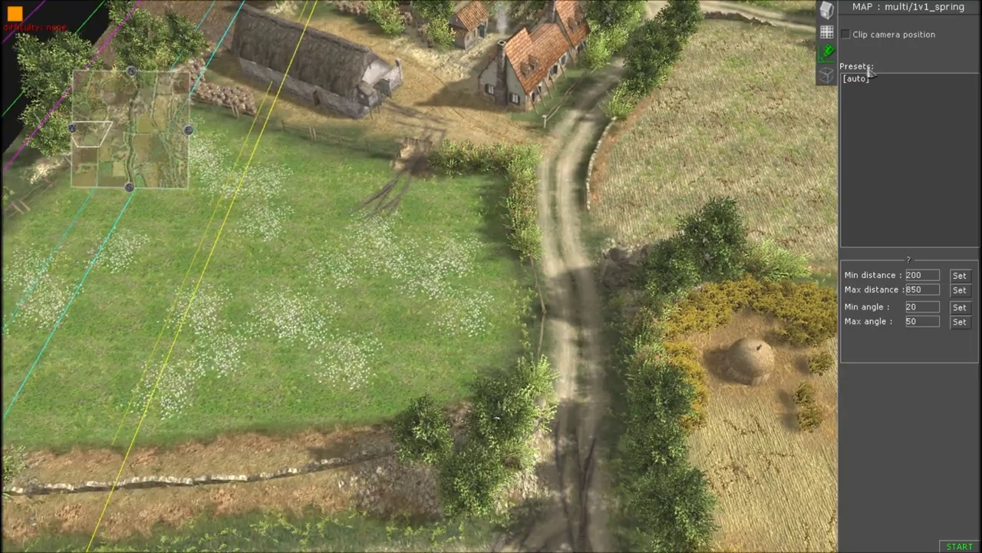
scroll(419, 276, down, 5)
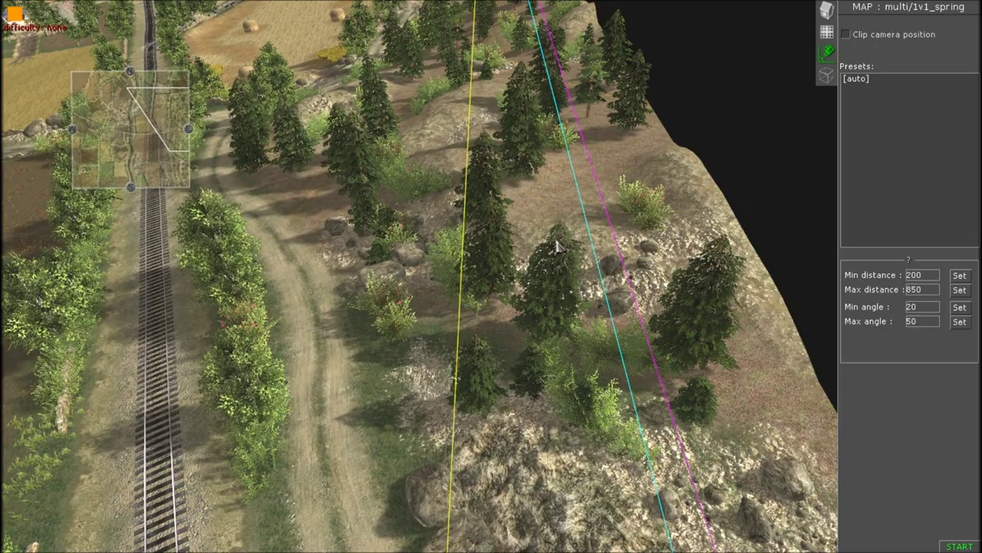
scroll(559, 247, down, 1)
click(105, 135)
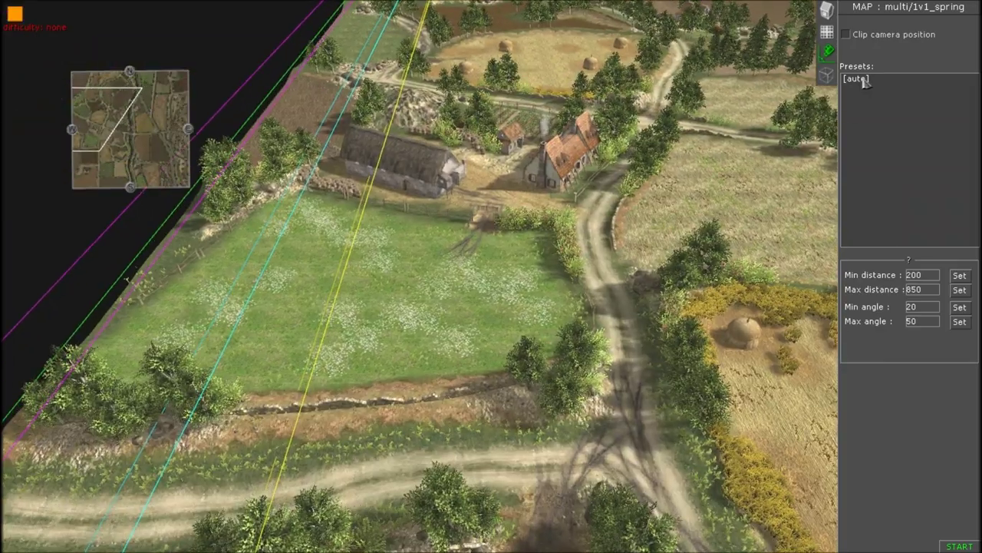
click(866, 81)
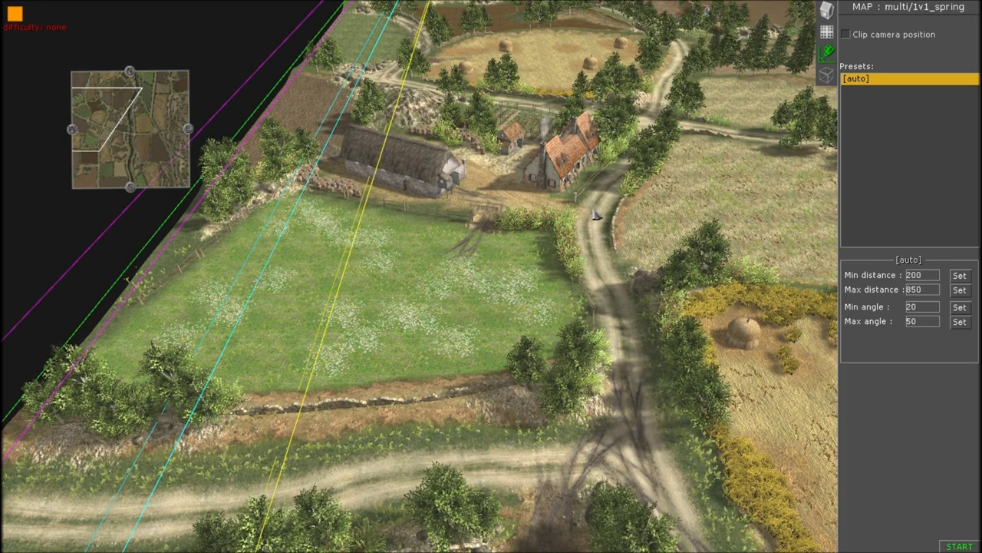
- Add a camera clip preset named 1 and select it for editing
scroll(597, 217, up, 5)
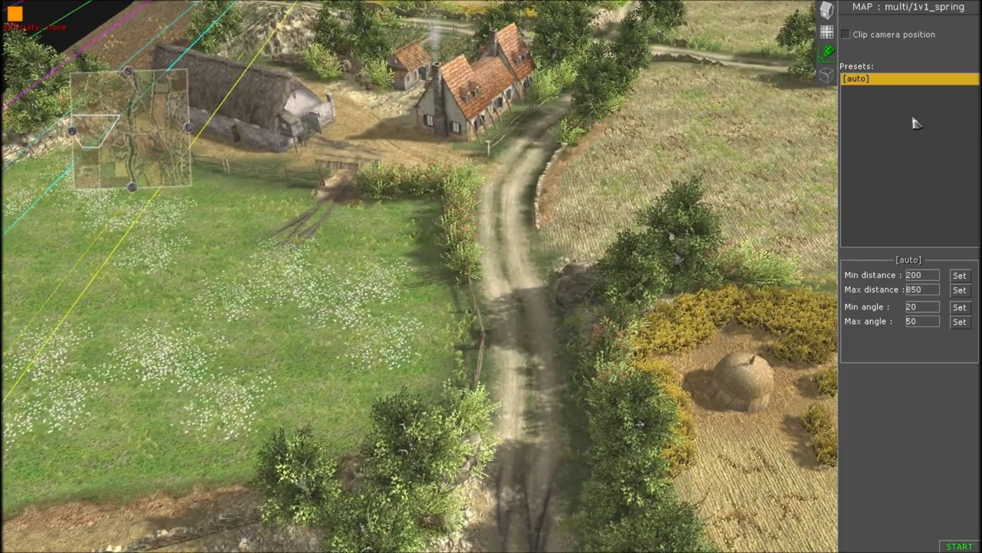
right_click(911, 143)
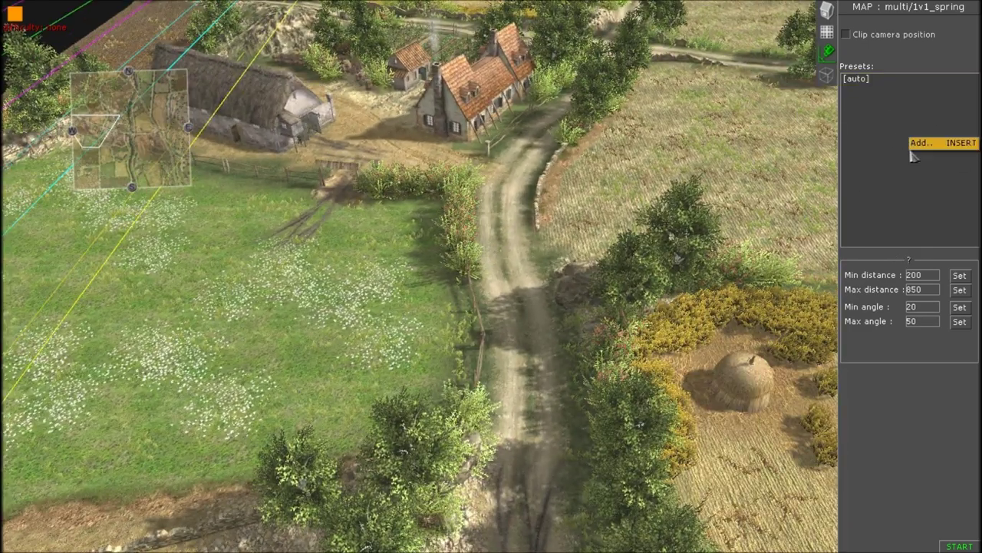
click(914, 141)
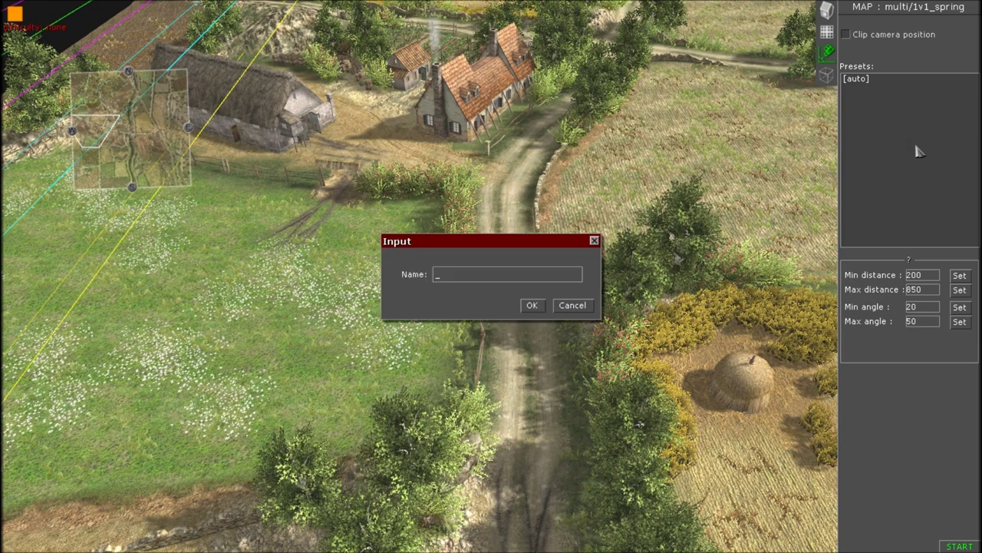
text(1)
key(Return)
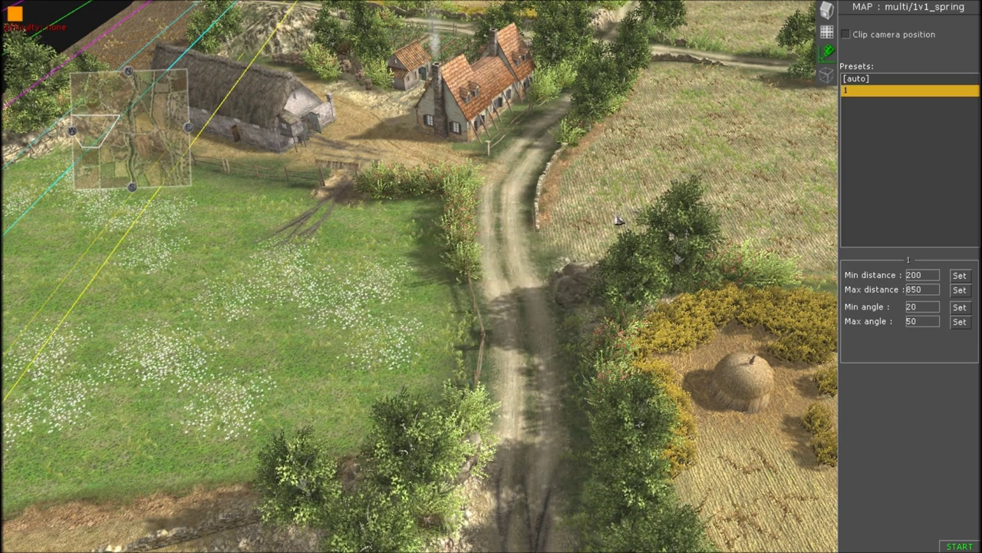
scroll(574, 224, down, 4)
click(894, 92)
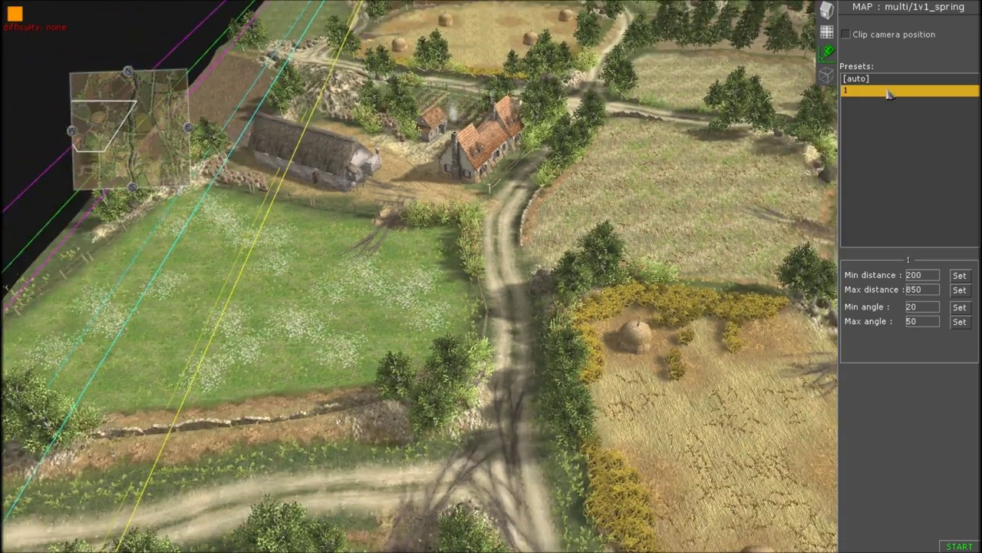
- Try moving the yellow camera clip line of preset 1 that crosses the green meadow
scroll(412, 241, up, 5)
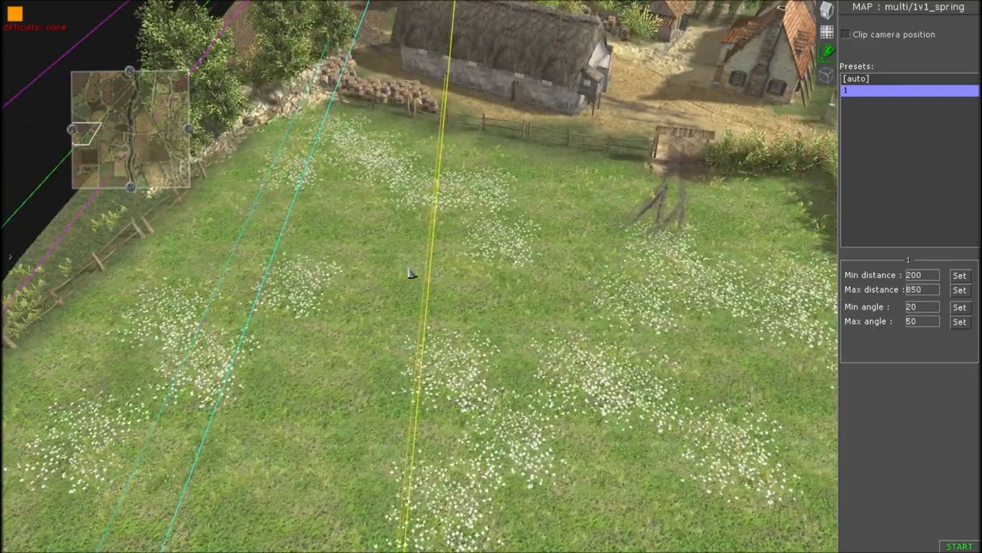
scroll(467, 330, up, 3)
scroll(519, 322, down, 2)
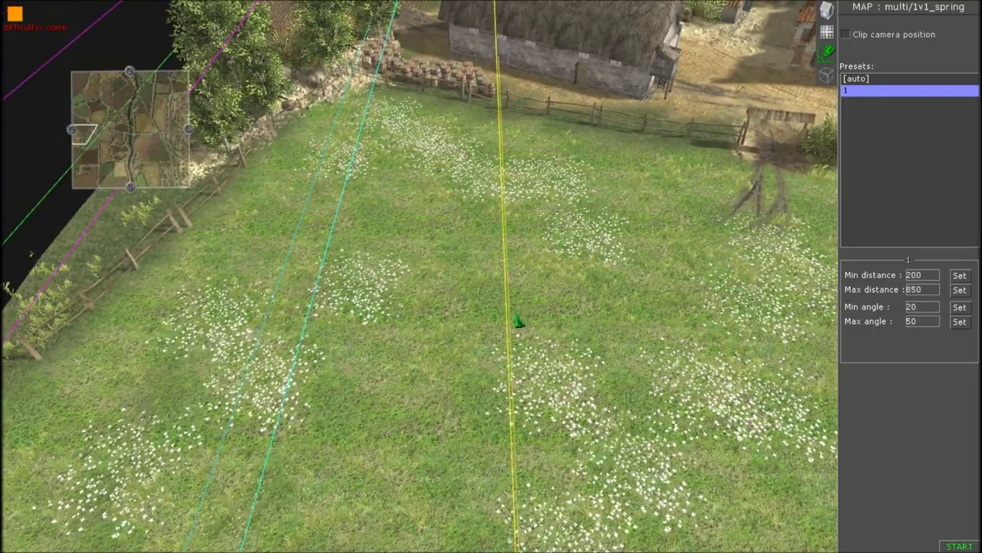
scroll(512, 315, down, 2)
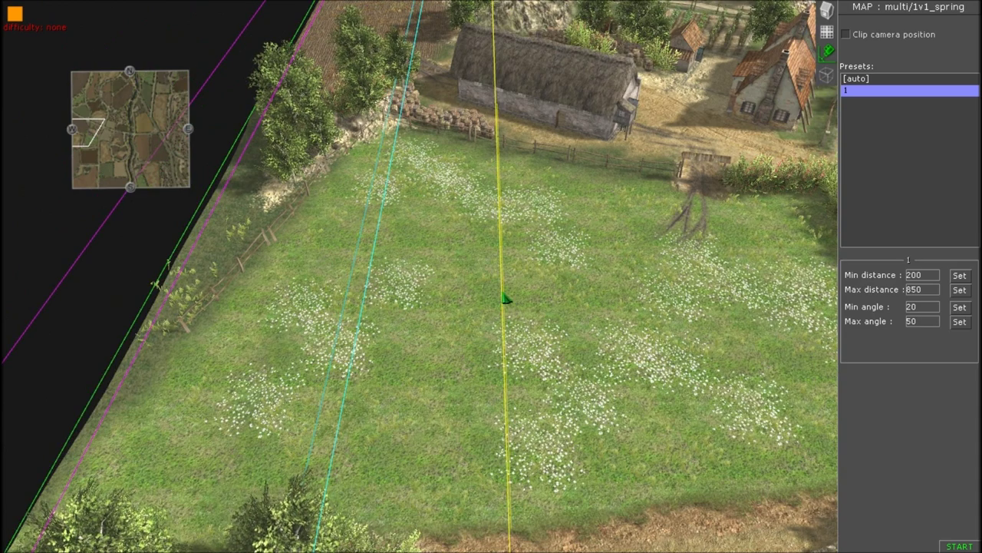
mouse_move(504, 294)
mouse_down()
mouse_move(603, 289)
mouse_move(519, 285)
mouse_up()
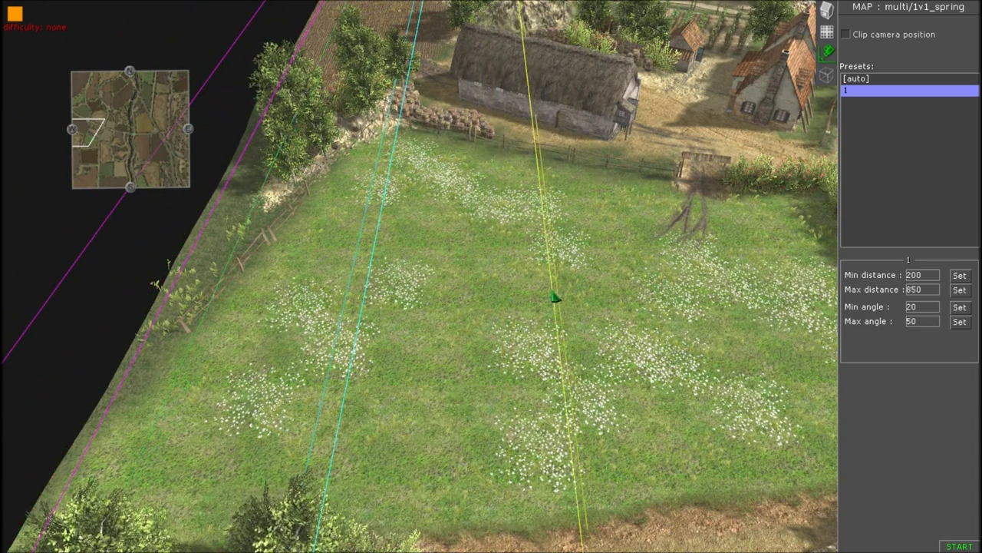
scroll(533, 347, down, 1)
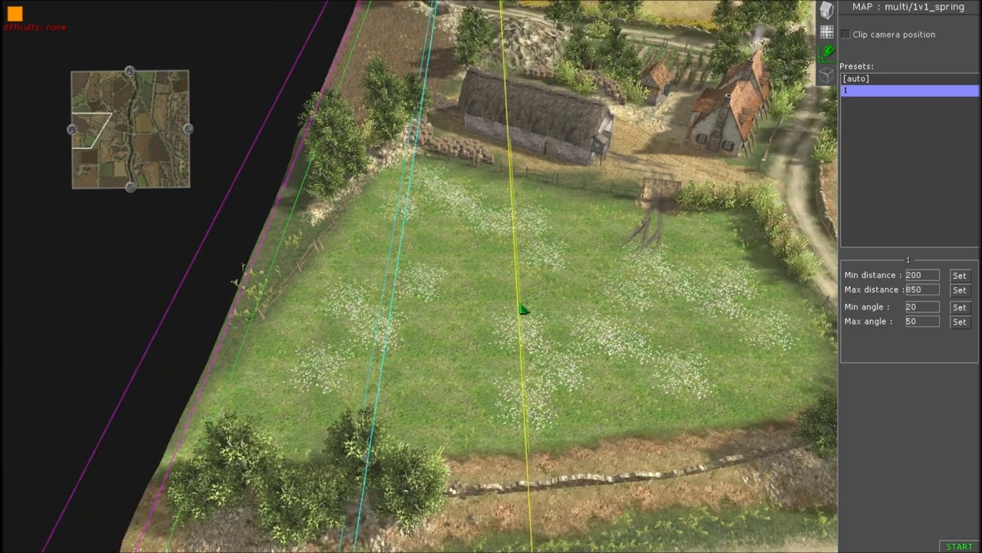
mouse_move(520, 304)
mouse_down()
mouse_move(536, 306)
mouse_move(512, 306)
mouse_up()
middle_drag(512, 308, 515, 274)
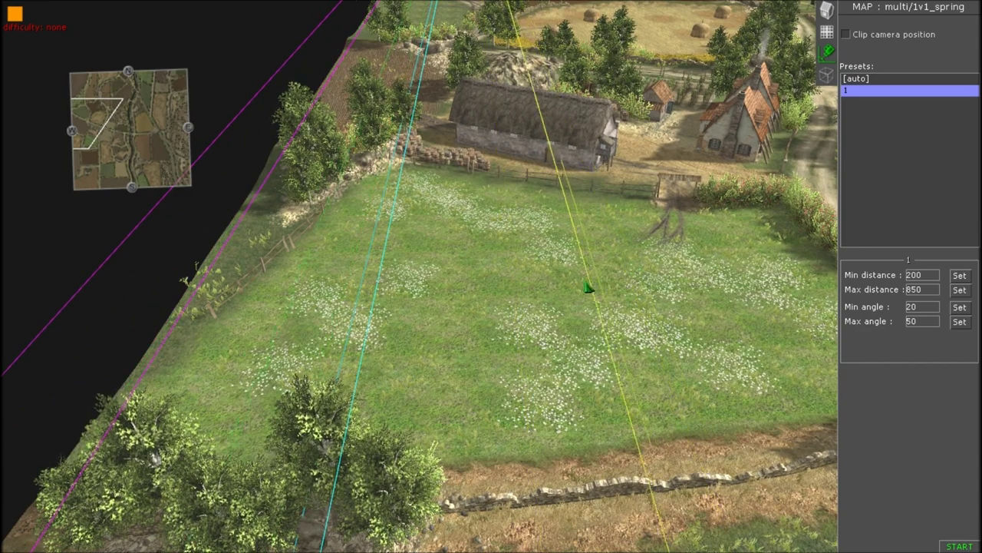
middle_drag(497, 298, 519, 345)
scroll(519, 344, up, 4)
scroll(513, 330, down, 4)
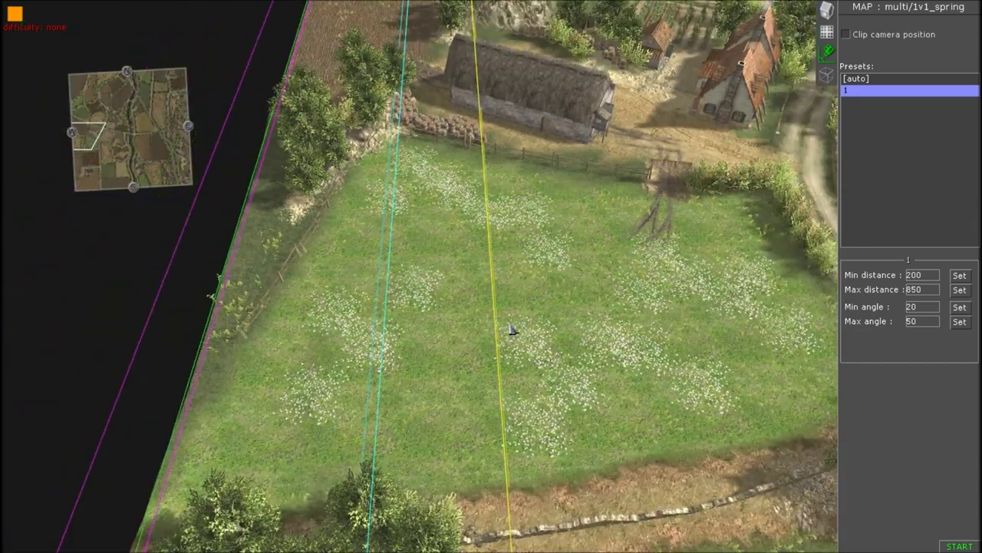
mouse_move(501, 286)
middle_down()
mouse_move(502, 261)
mouse_move(499, 329)
mouse_move(494, 278)
middle_up()
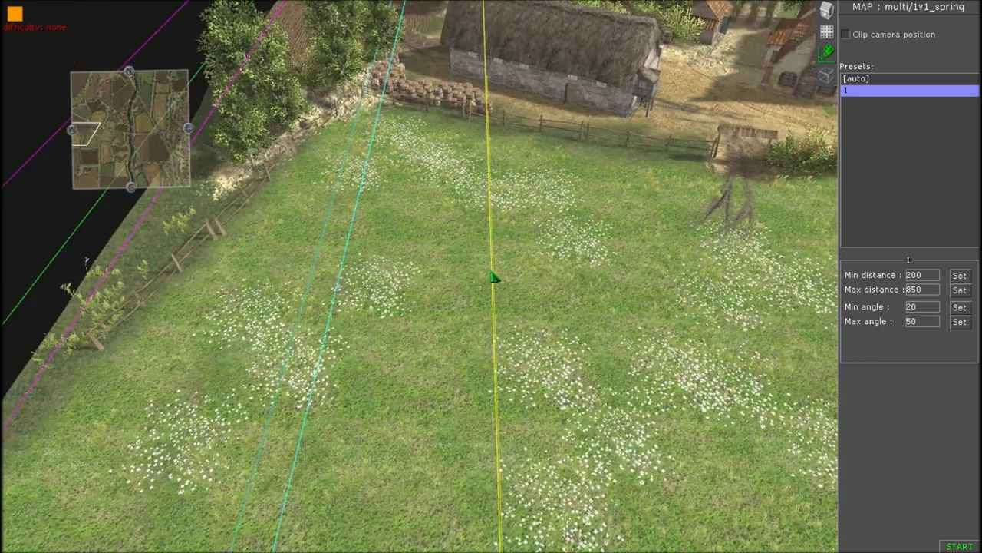
- Examine where the yellow, cyan and magenta clip lines of preset 1 run between the green meadow and the map's western edge
scroll(493, 277, down, 3)
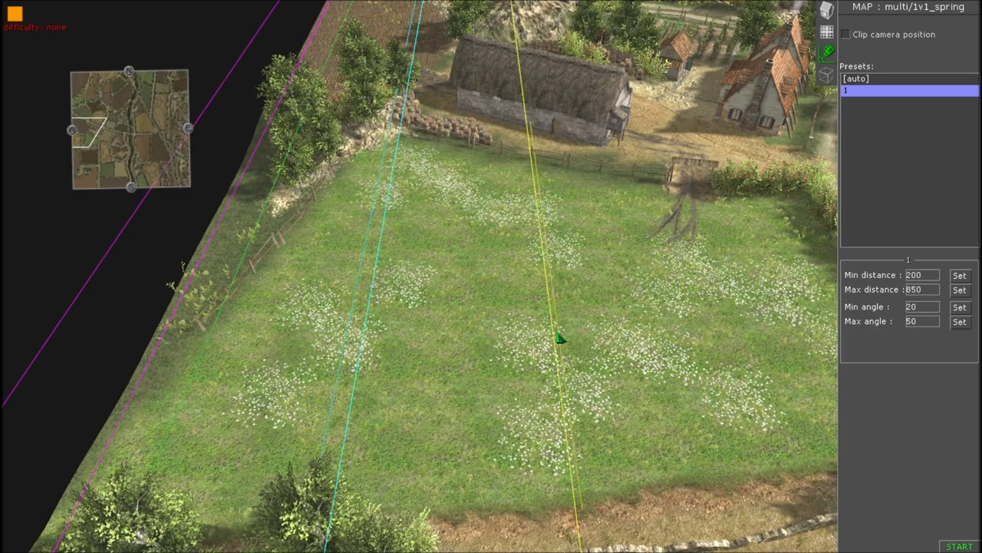
middle_drag(228, 313, 505, 283)
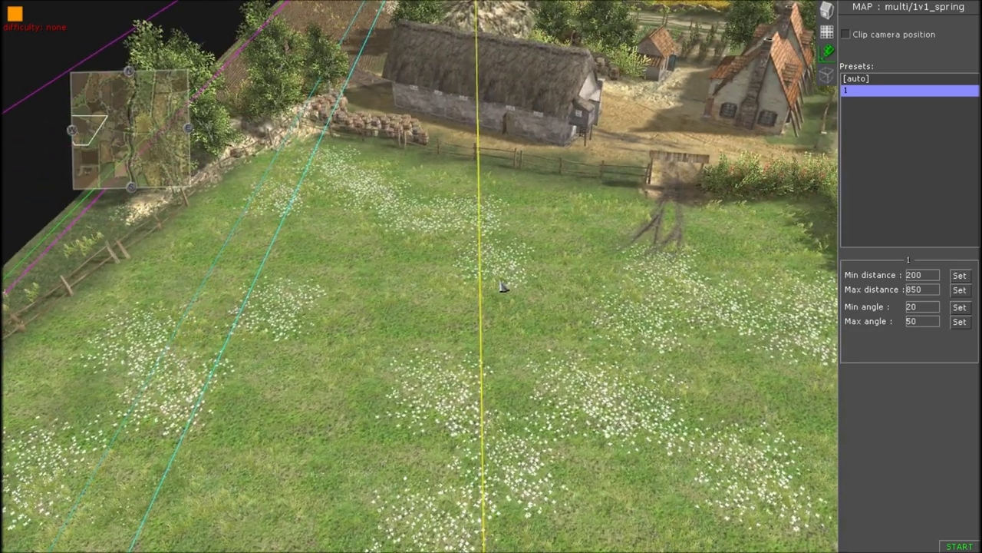
scroll(511, 284, down, 1)
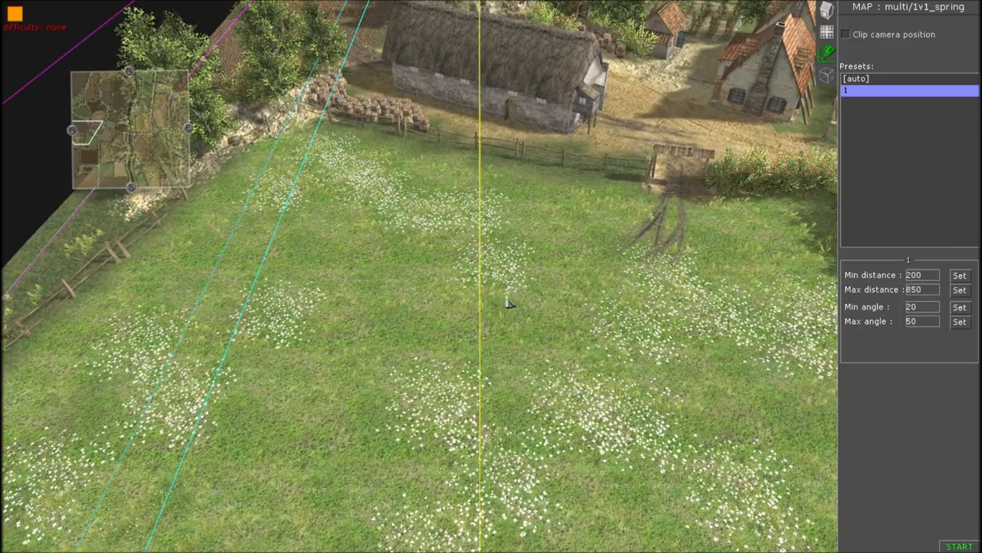
scroll(513, 304, down, 1)
middle_drag(515, 304, 959, 290)
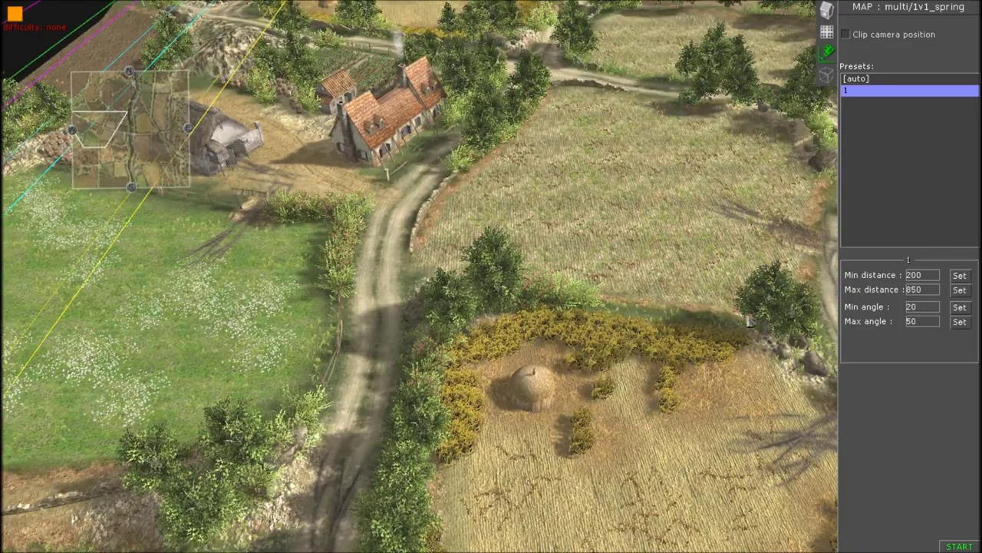
scroll(512, 285, down, 1)
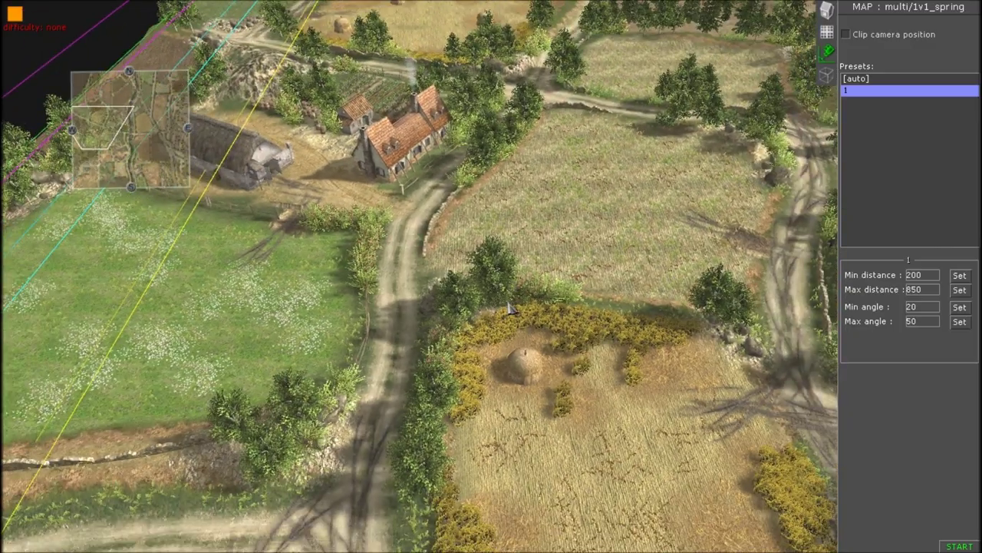
scroll(492, 343, up, 5)
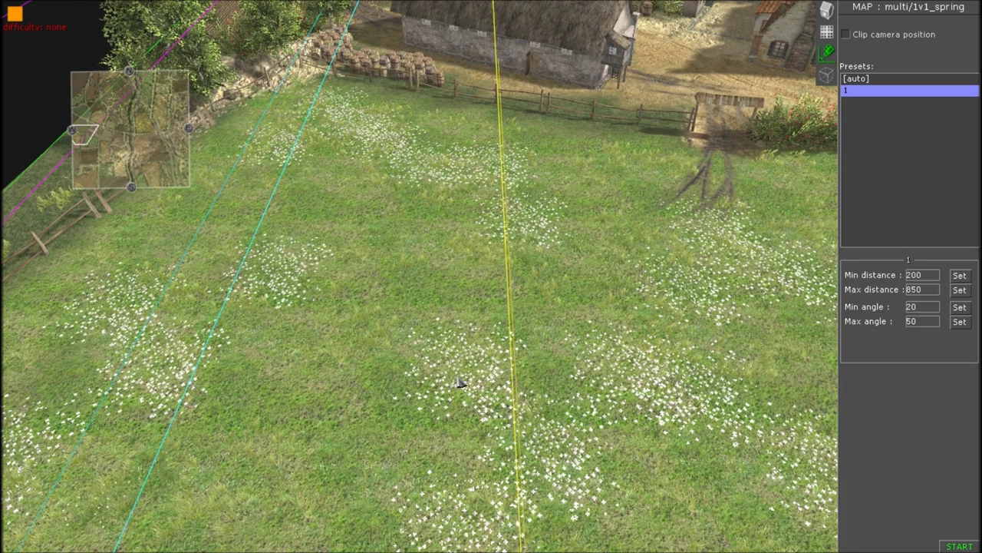
scroll(460, 380, down, 2)
scroll(522, 353, up, 1)
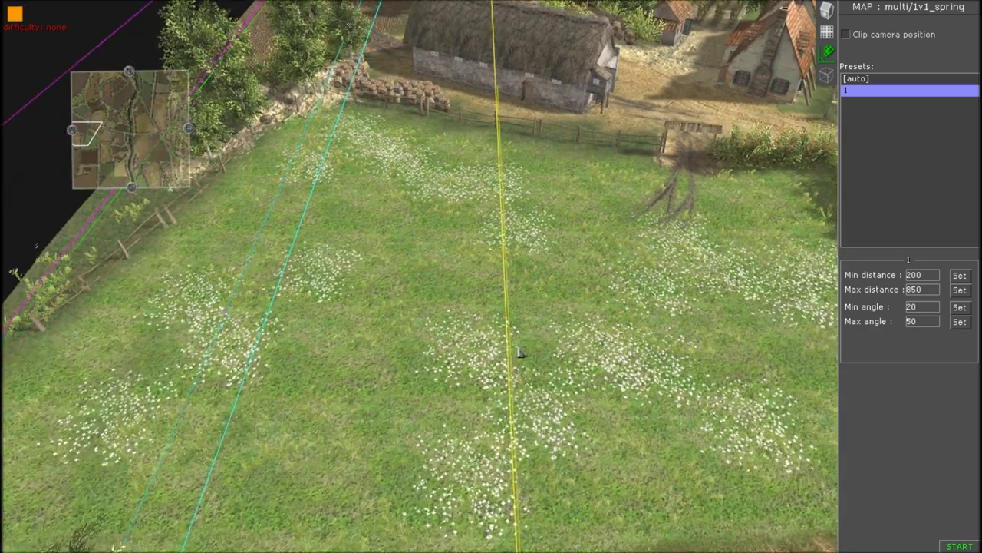
scroll(491, 346, down, 2)
scroll(625, 325, down, 1)
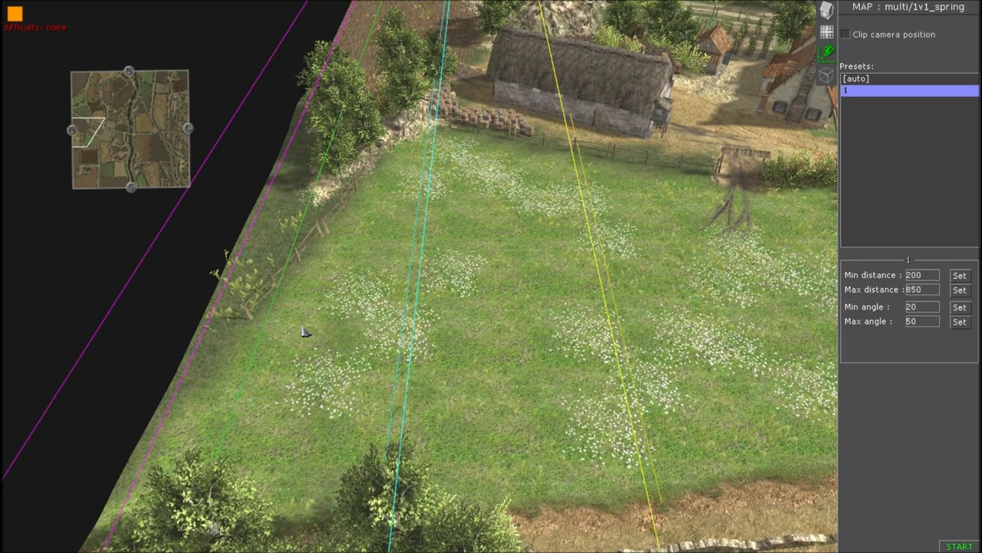
scroll(259, 340, up, 2)
scroll(644, 379, up, 1)
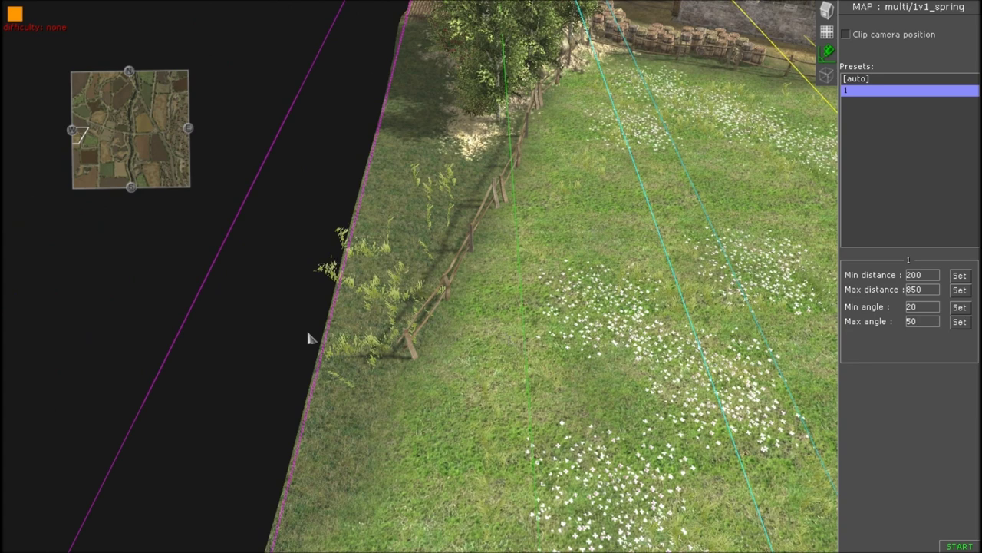
scroll(315, 342, down, 2)
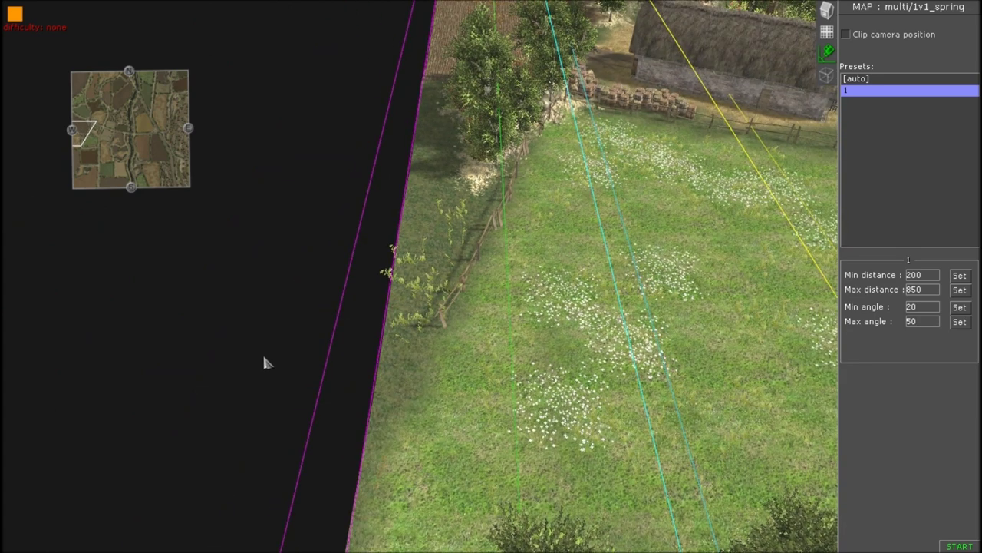
- Move the western yellow clip line of preset 1 east from the green meadow to the harvested field by the road junction
scroll(456, 351, down, 3)
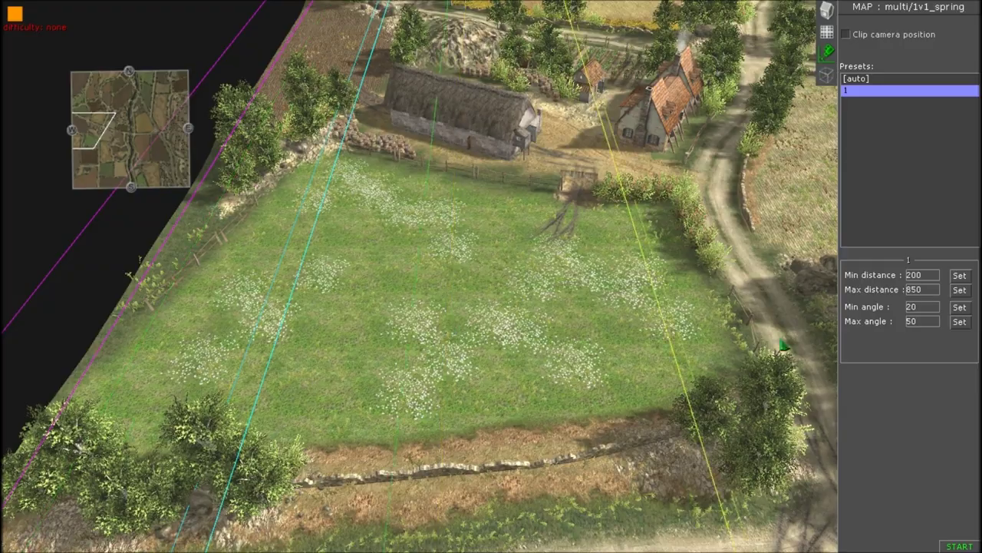
key(Right)
key(Right)
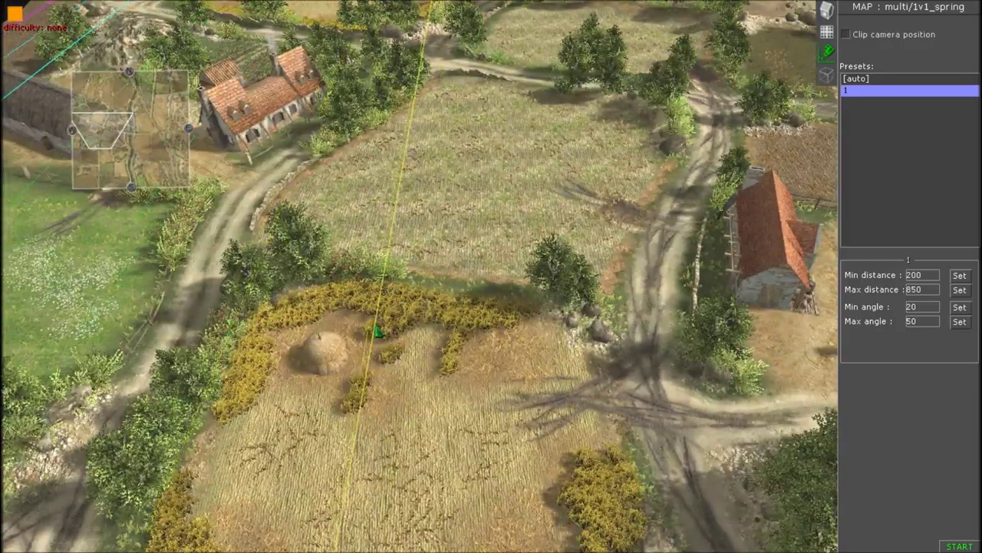
scroll(651, 341, up, 5)
scroll(586, 52, down, 4)
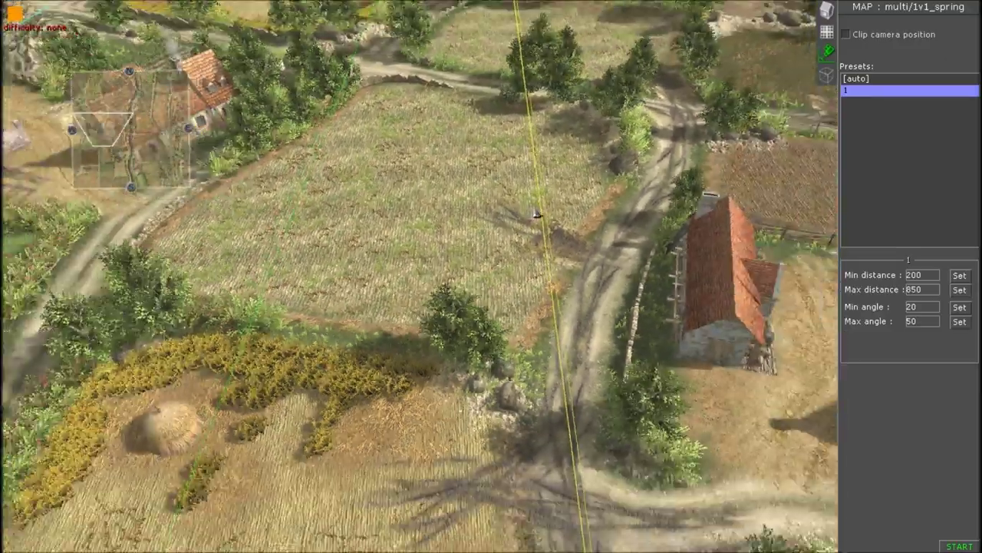
key(Up)
- Move the other yellow clip lines of preset 1 inward to form a smaller rectangle around the middle of the map
middle_drag(559, 109, 441, 290)
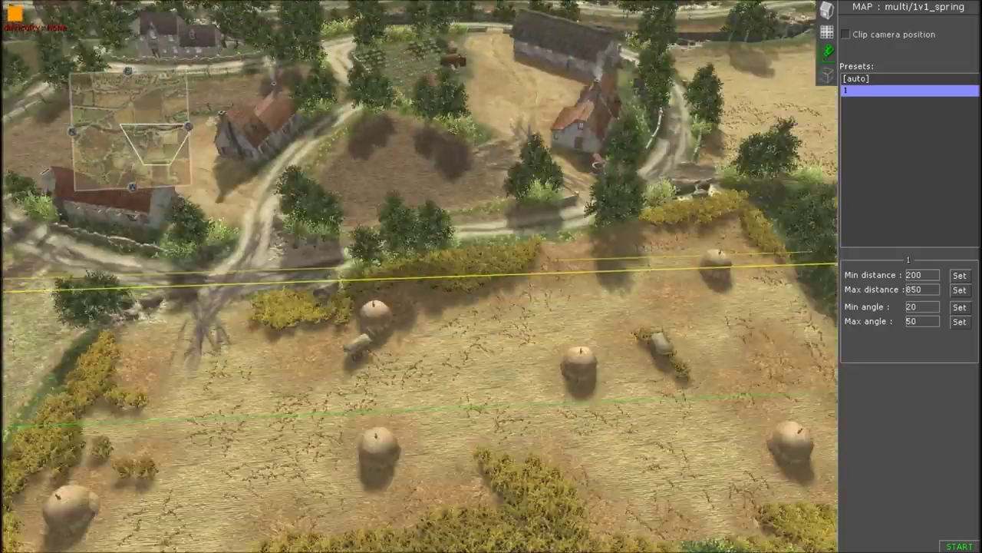
key(Right)
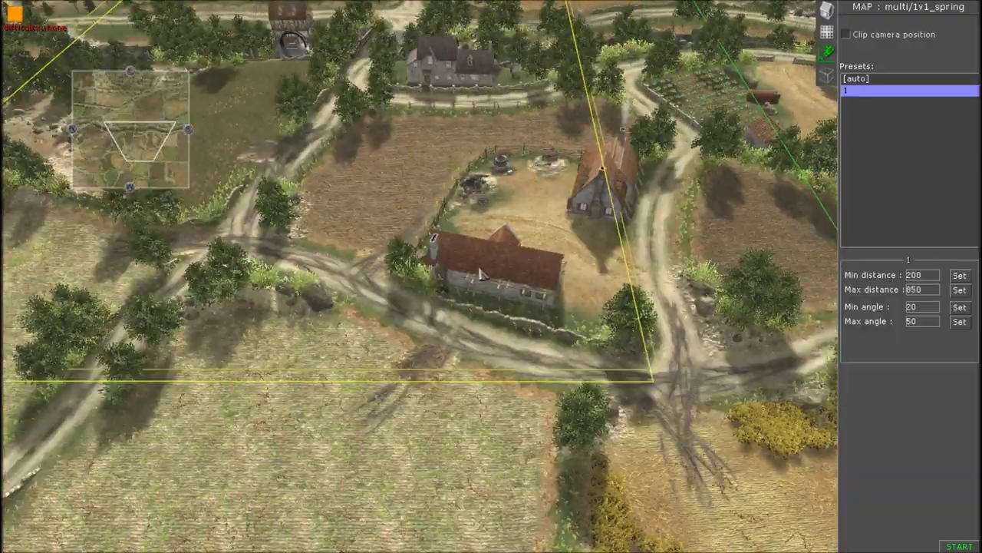
middle_drag(6, 245, 6, 266)
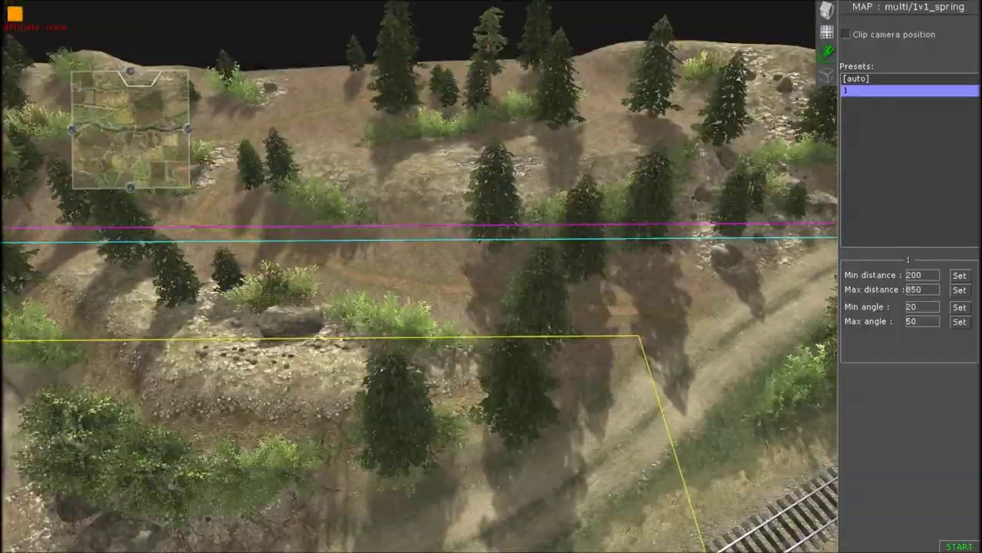
middle_drag(552, 246, 310, 259)
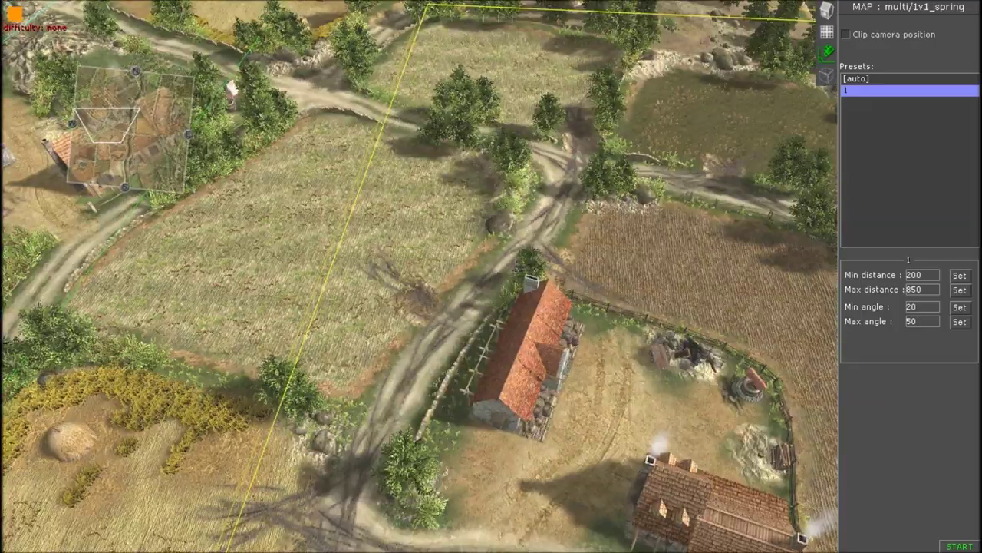
middle_drag(491, 276, 380, 274)
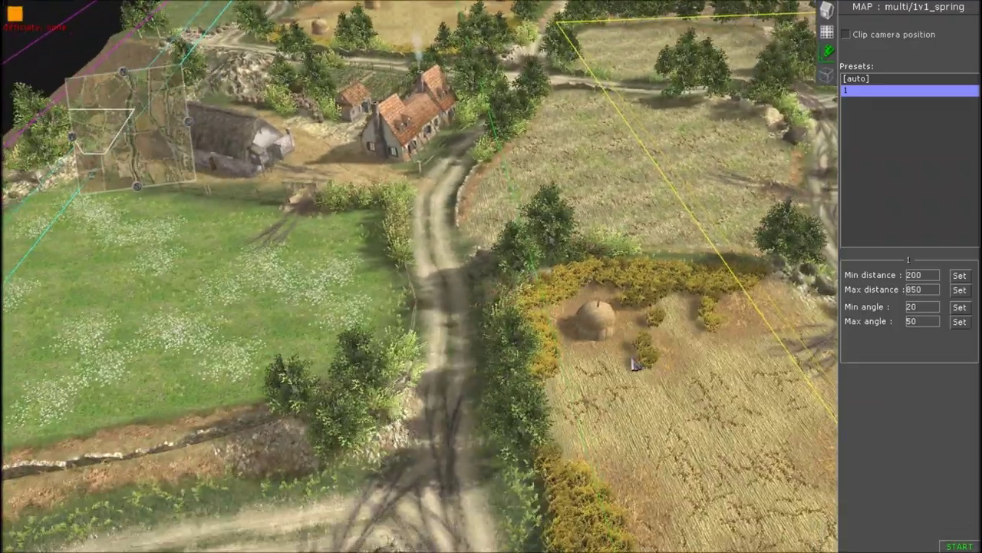
- Move the western cyan clip line of preset 1 from the meadow into the haystack field, just outside the yellow line
middle_drag(636, 361, 612, 379)
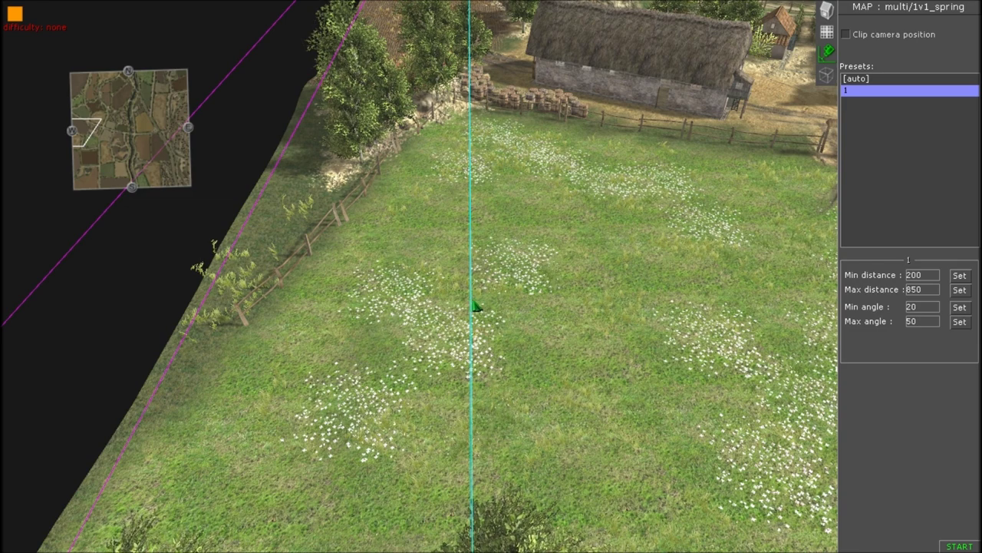
scroll(473, 301, down, 3)
mouse_move(477, 301)
middle_down()
mouse_move(474, 284)
mouse_move(474, 301)
middle_up()
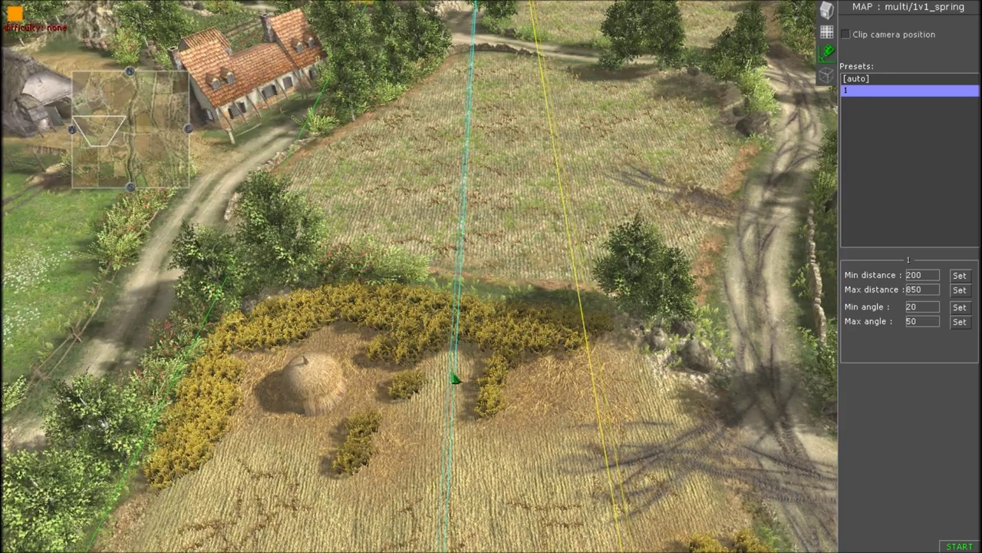
drag(453, 373, 397, 356)
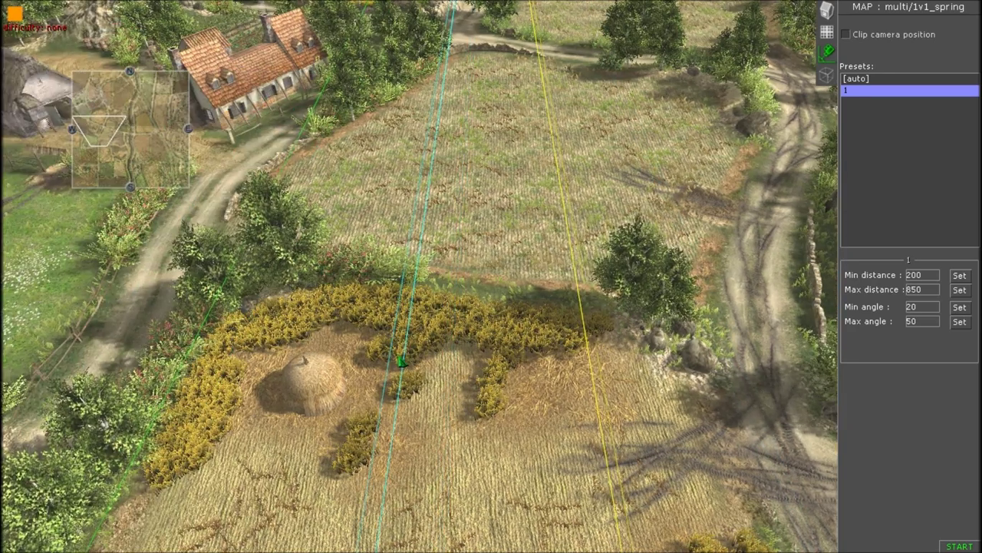
- Move the northern cyan clip line of preset 1 inward from the map's edge to just outside the yellow rectangle
scroll(489, 384, down, 2)
middle_drag(483, 361, 490, 300)
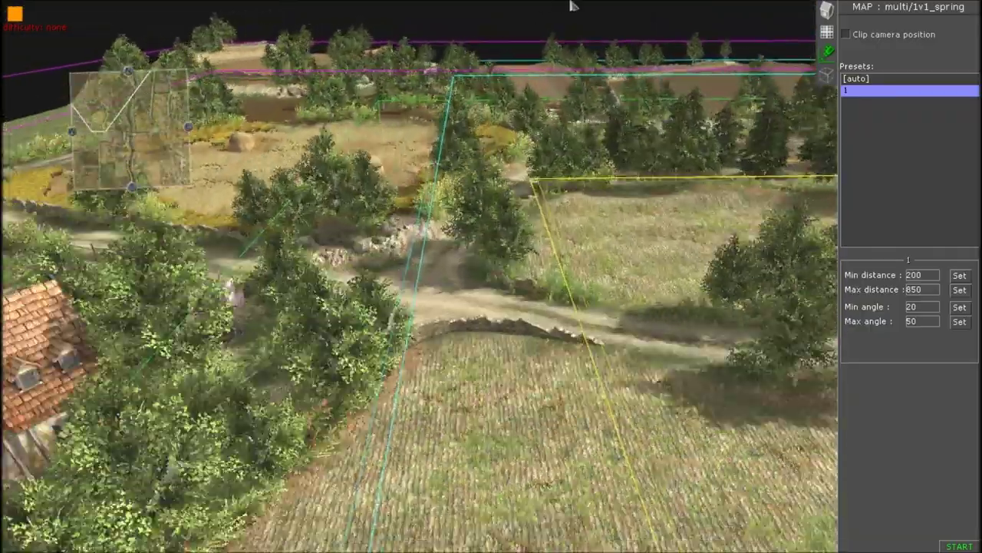
middle_drag(574, 4, 537, 230)
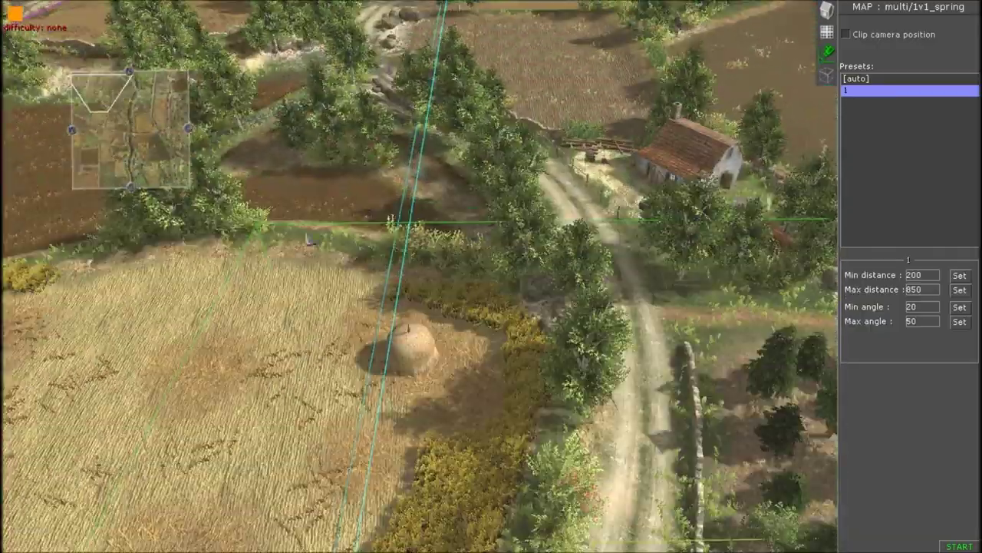
middle_drag(310, 240, 430, 253)
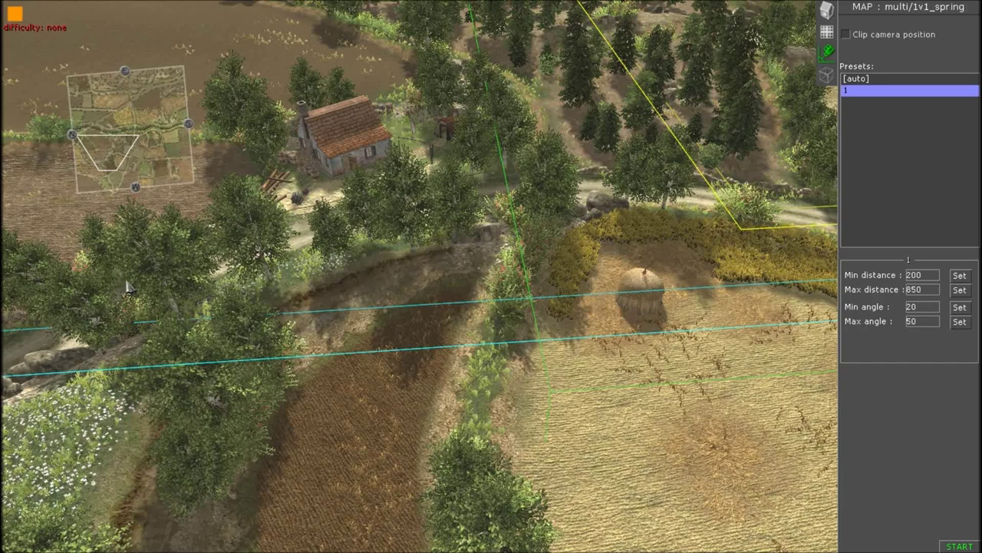
key(Left)
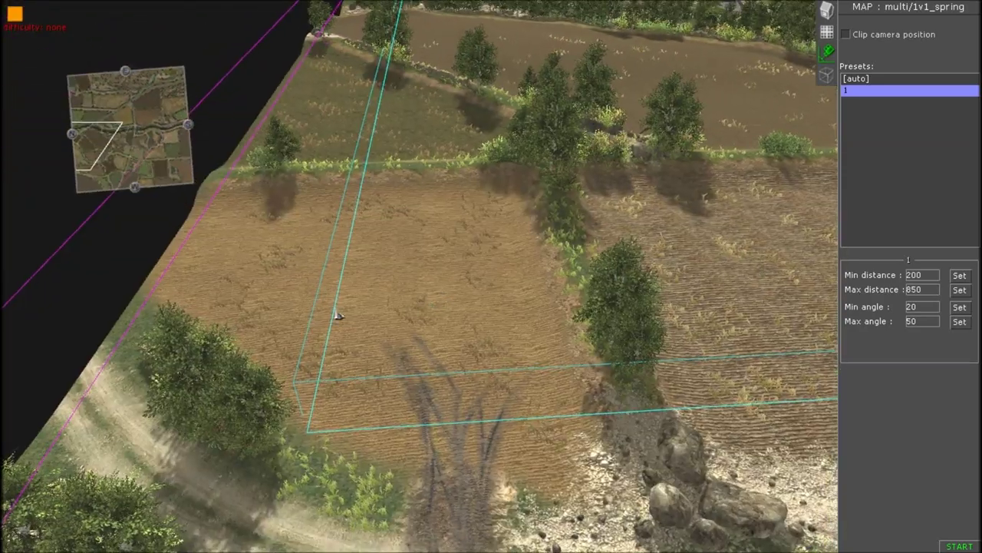
middle_drag(342, 318, 338, 340)
key(Left)
key(Right)
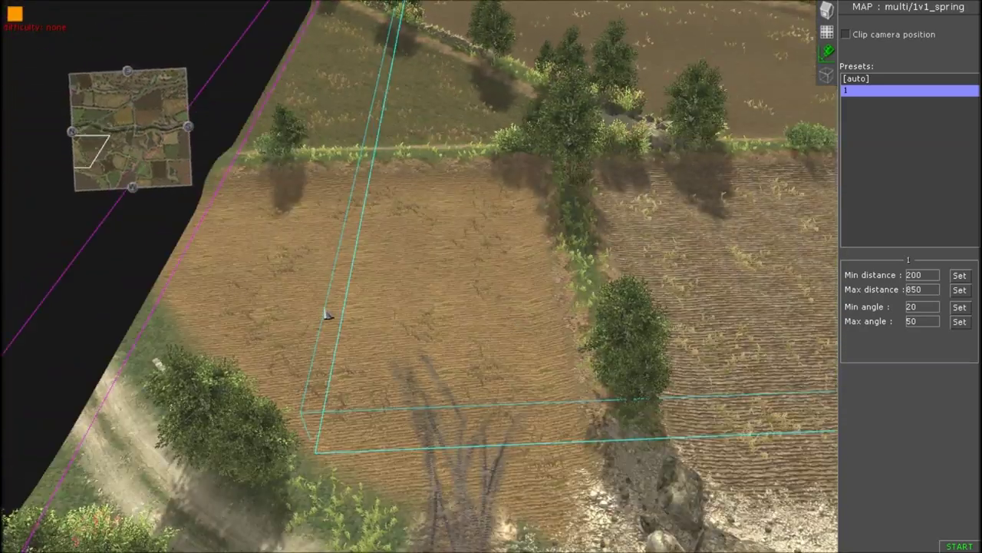
key(Left)
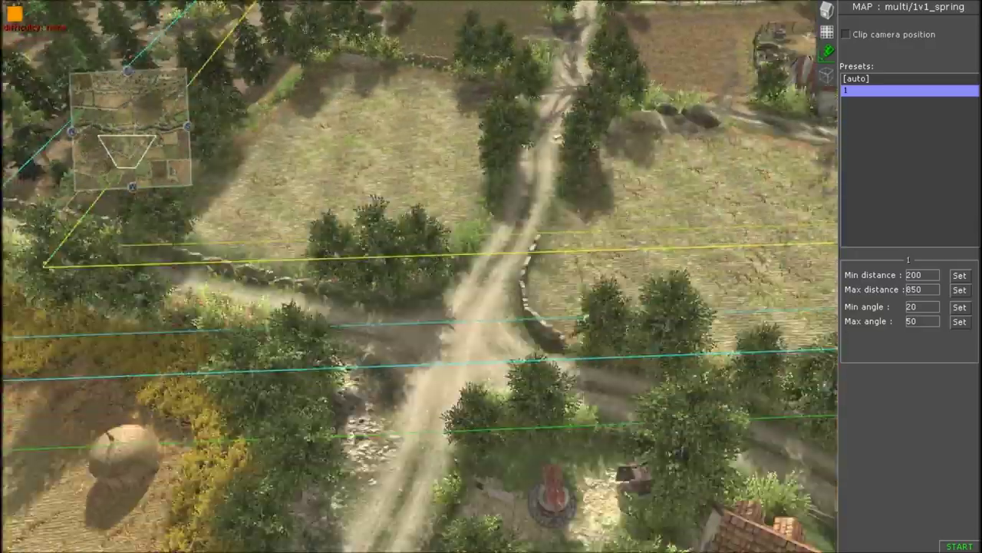
- Bring the southern and eastern cyan clip lines of preset 1 inward so they closely surround the yellow rectangle
key(Right)
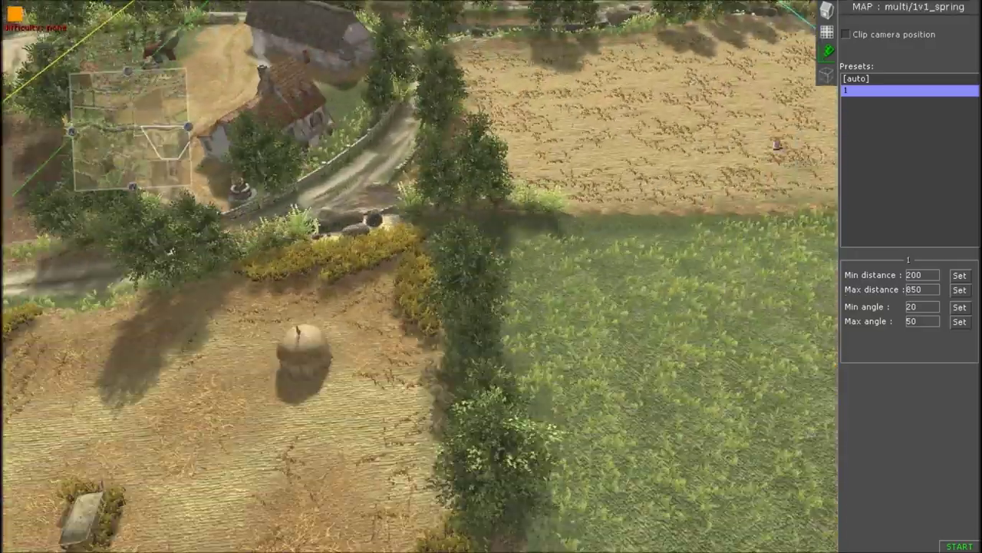
key(Left)
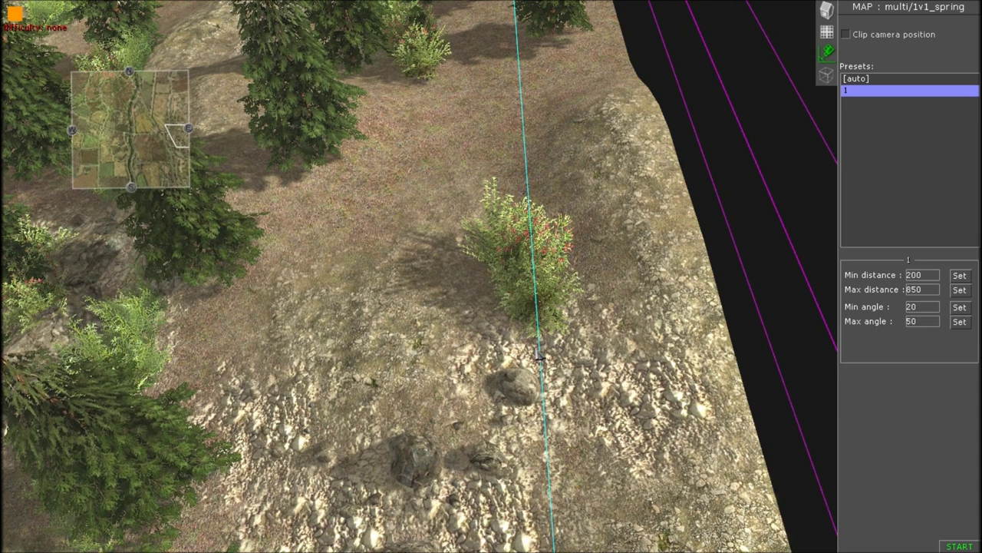
middle_drag(540, 358, 439, 281)
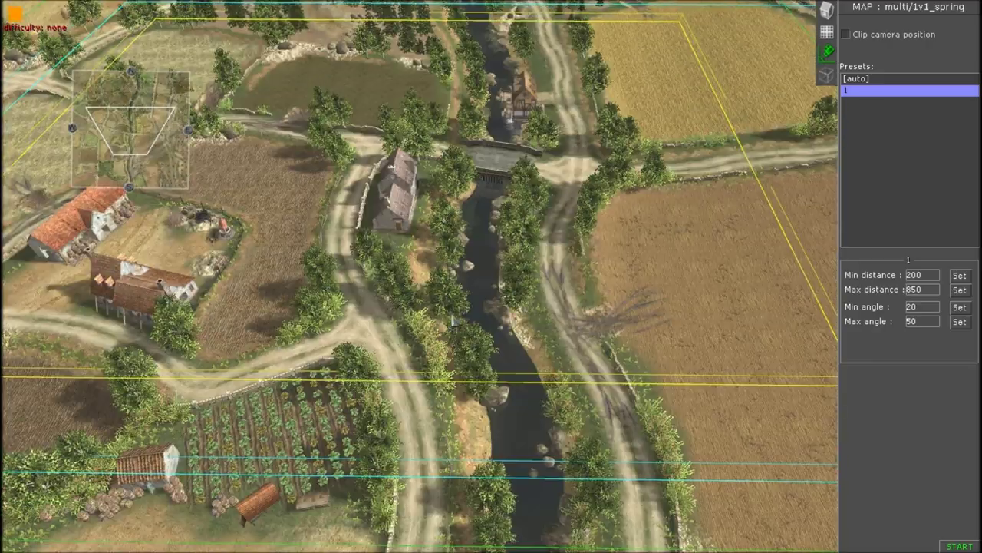
- Move the western magenta clip line of preset 1 from the map's edge into the green meadow, near its wooden fence
mouse_move(2, 322)
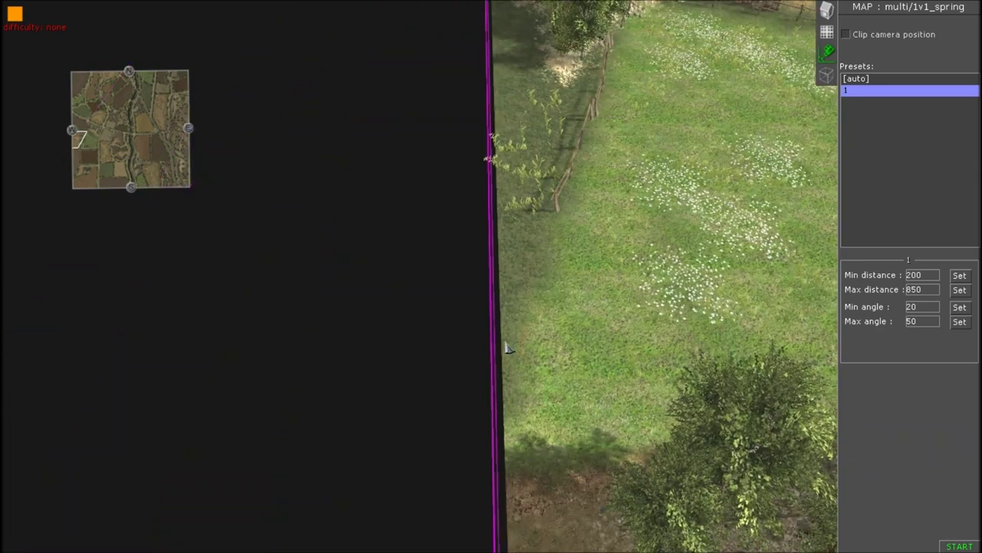
middle_drag(505, 343, 546, 311)
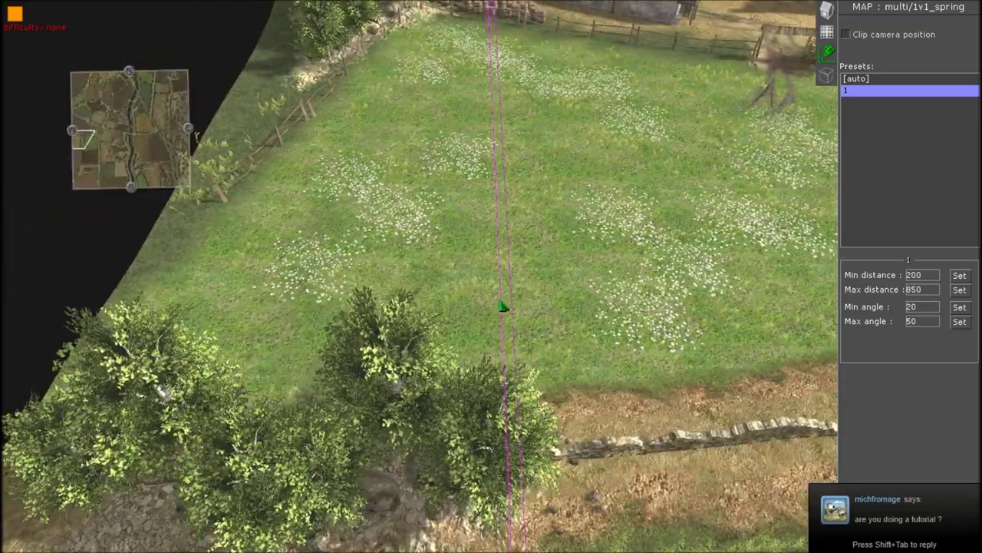
drag(503, 306, 366, 302)
scroll(452, 300, up, 2)
scroll(570, 291, down, 3)
middle_drag(570, 292, 404, 380)
scroll(498, 318, up, 1)
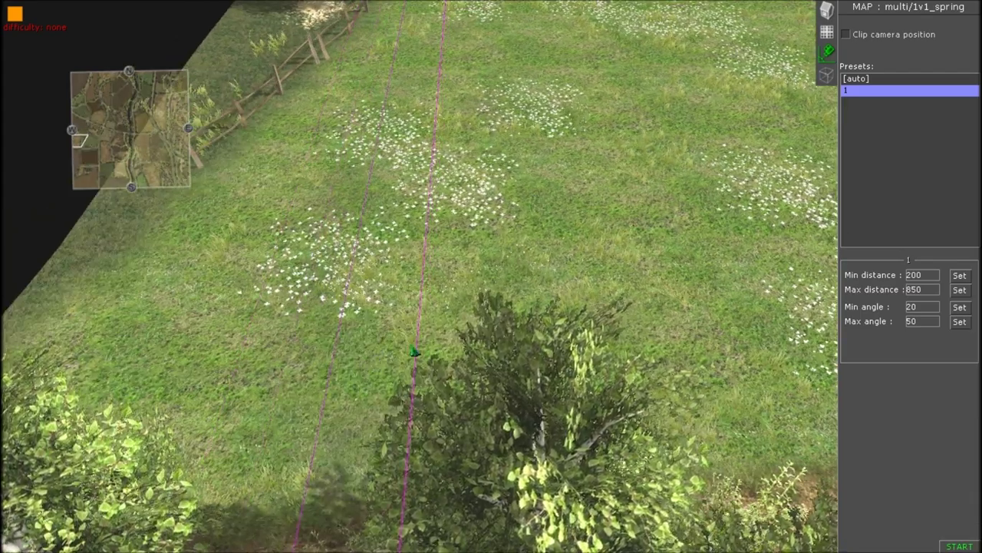
scroll(415, 351, down, 5)
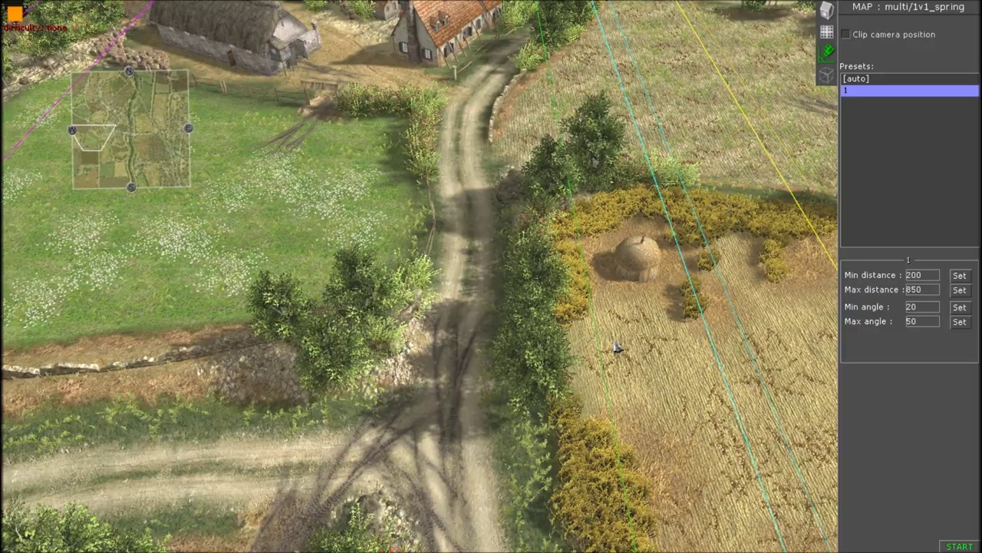
scroll(403, 380, up, 3)
scroll(465, 354, down, 4)
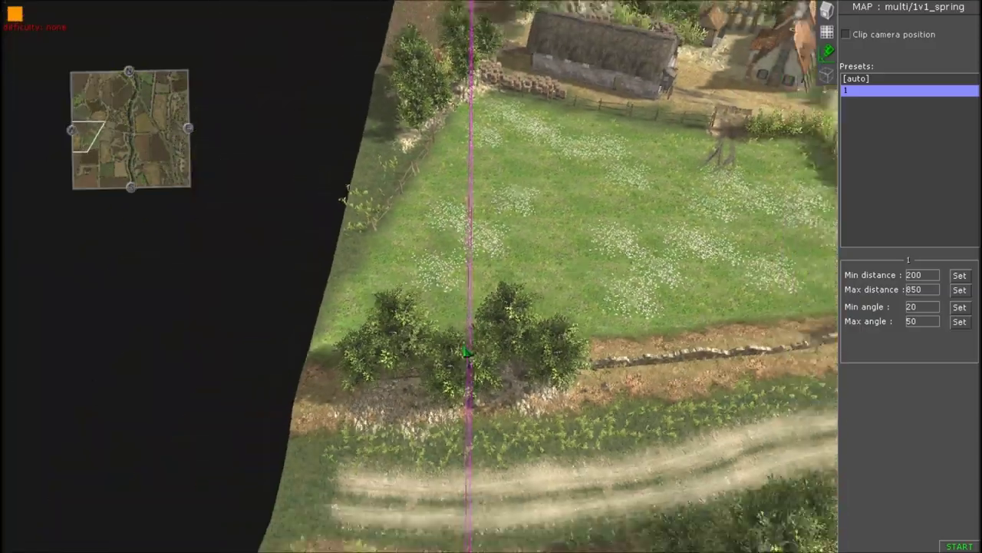
- Examine the western magenta clip line of preset 1 across the meadow, tree group and dirt road from several distances and angles
middle_drag(551, 289, 688, 163)
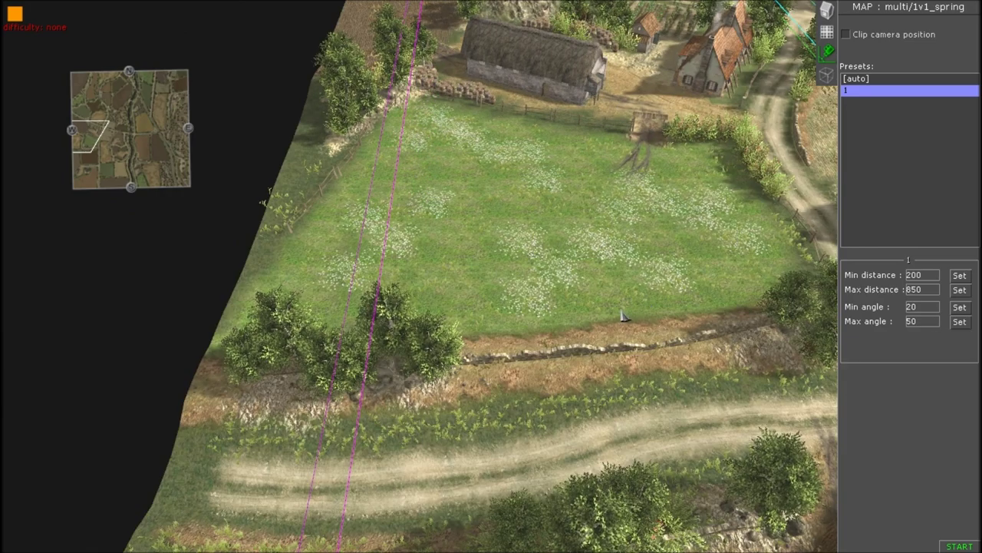
scroll(623, 315, up, 5)
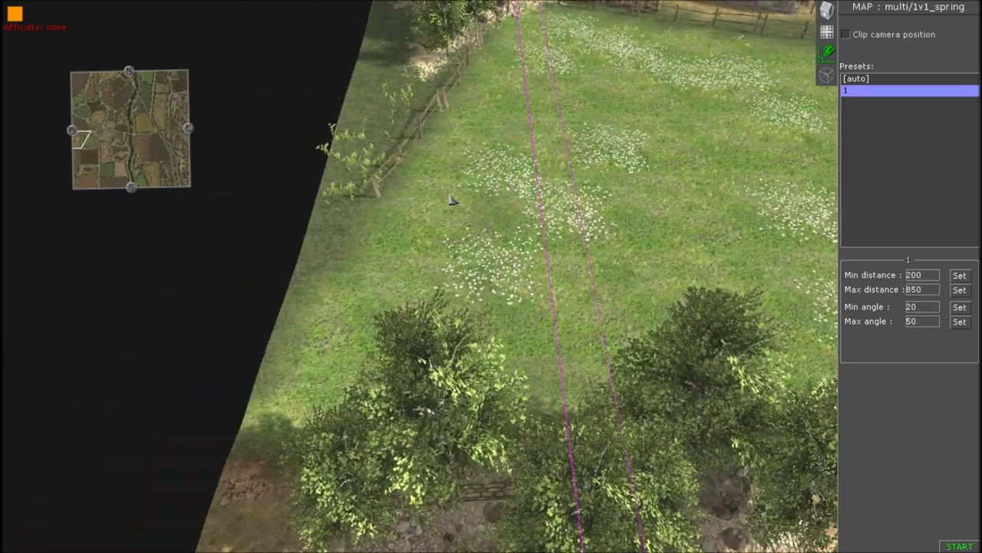
scroll(452, 357, down, 4)
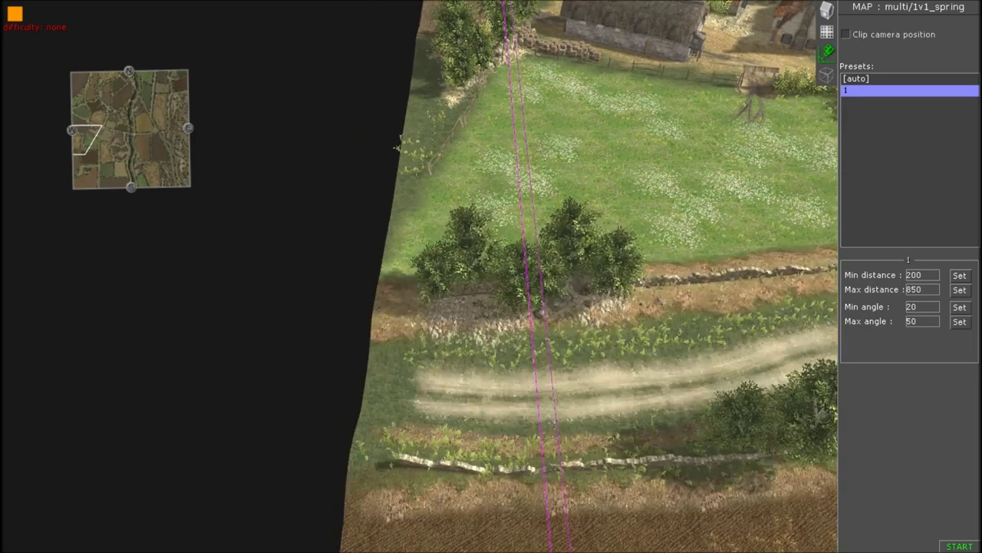
scroll(461, 320, up, 1)
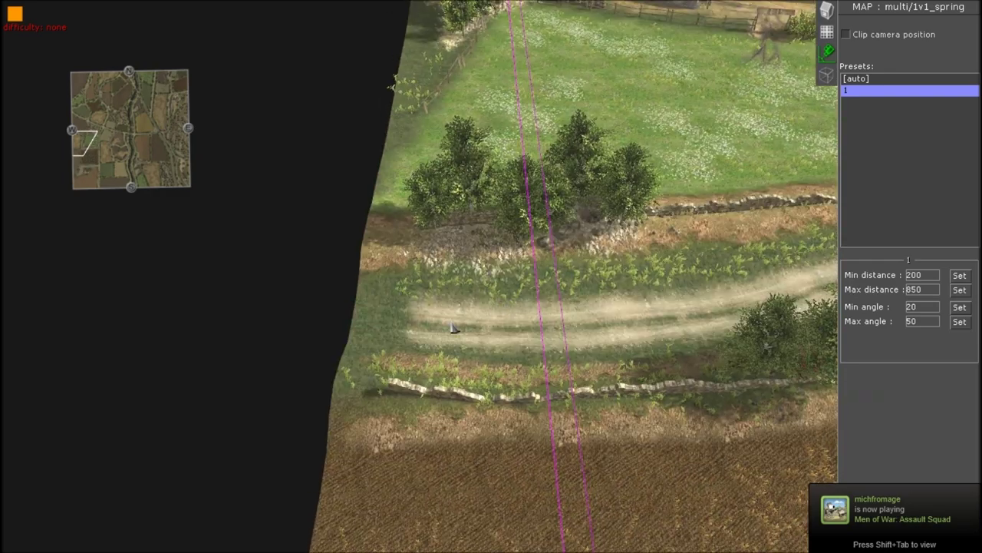
scroll(420, 321, up, 3)
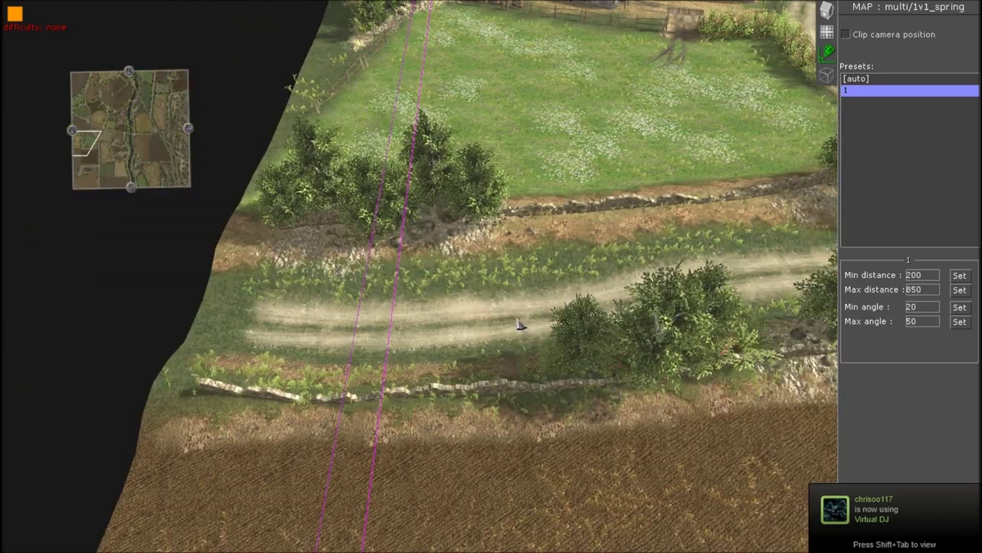
scroll(491, 322, up, 2)
scroll(522, 356, up, 1)
scroll(537, 355, down, 4)
scroll(550, 337, up, 1)
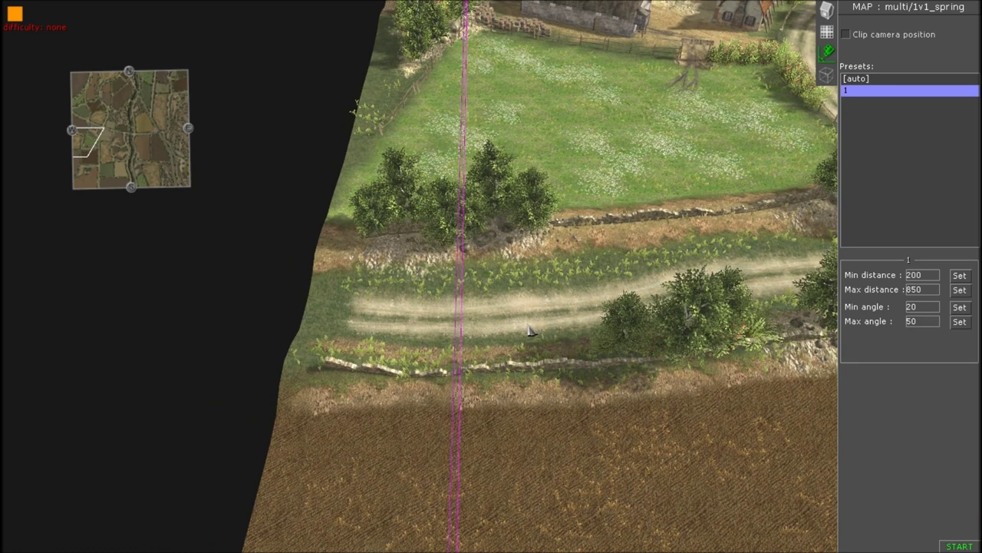
middle_drag(450, 357, 470, 330)
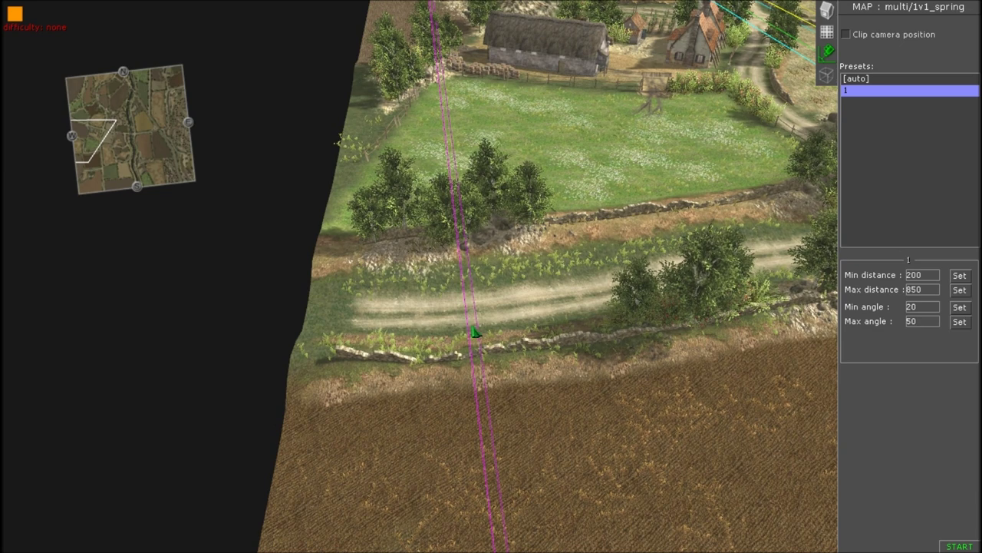
scroll(474, 332, up, 5)
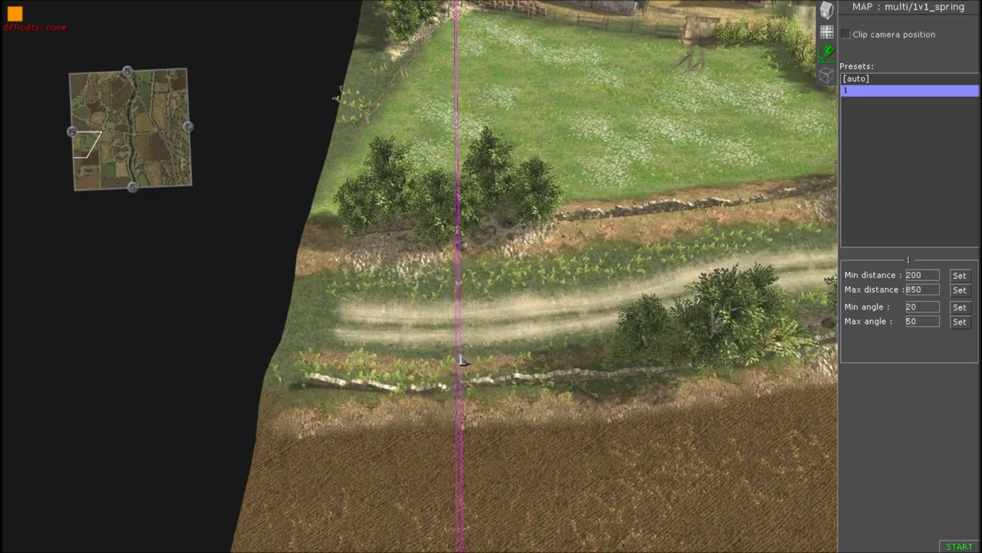
scroll(456, 361, down, 5)
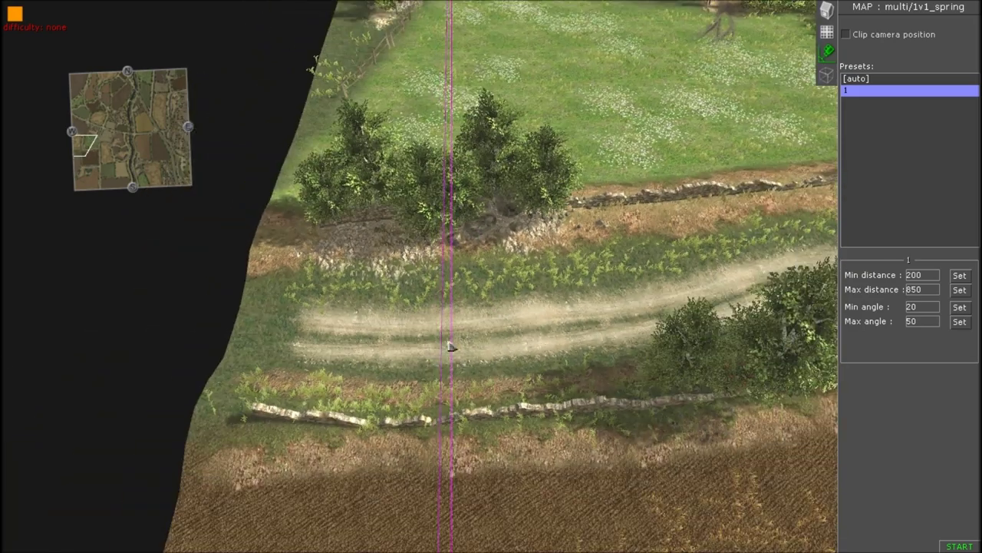
scroll(463, 307, down, 1)
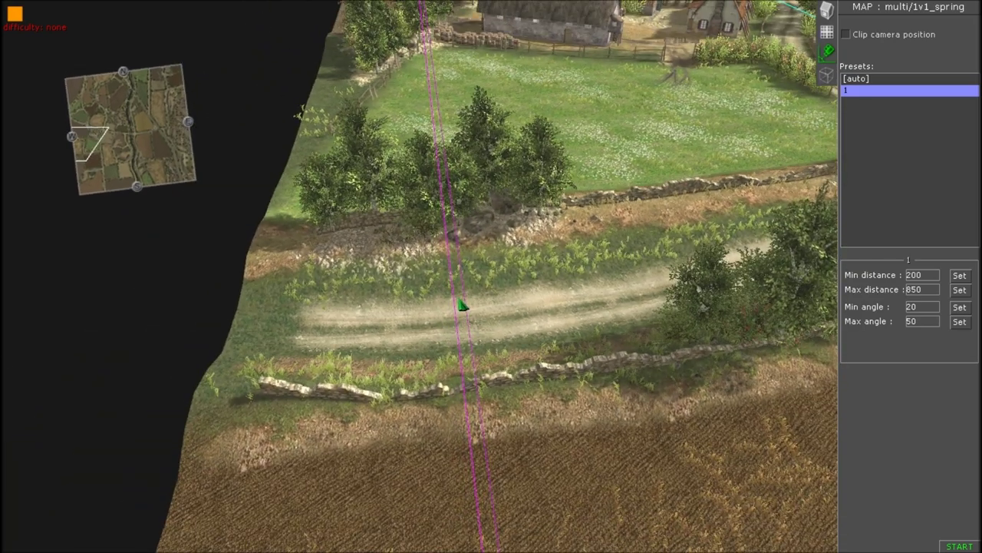
middle_drag(576, 297, 544, 315)
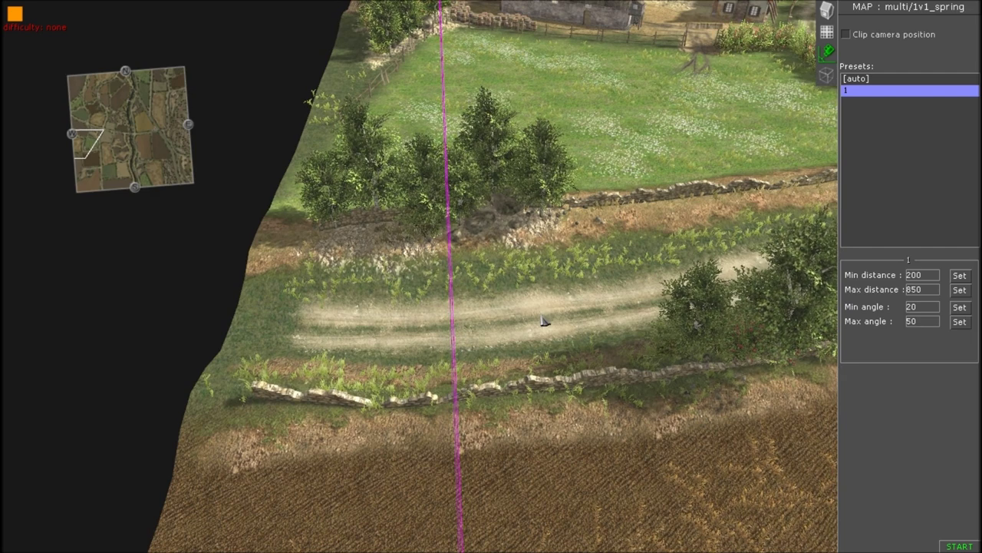
middle_drag(531, 310, 488, 322)
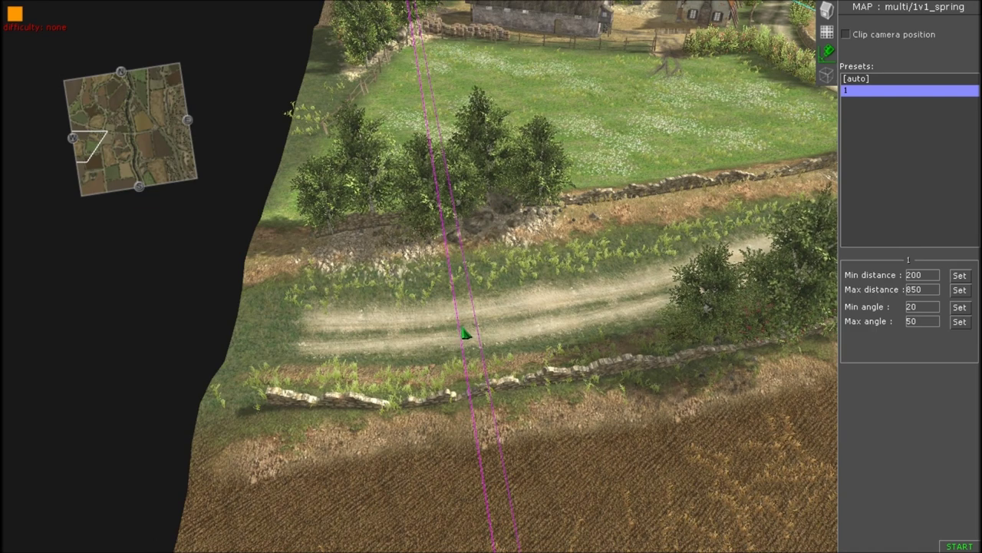
middle_drag(464, 332, 499, 310)
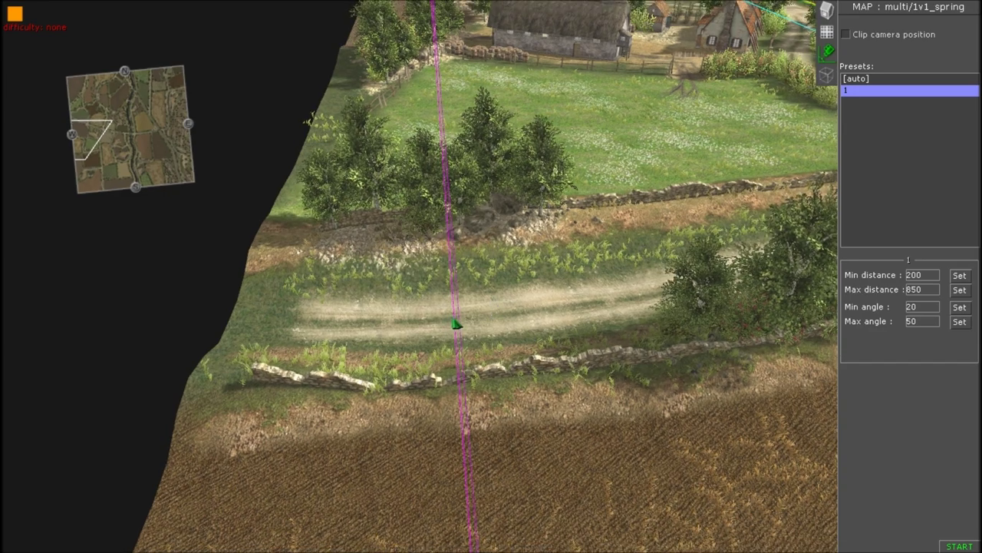
scroll(456, 324, up, 5)
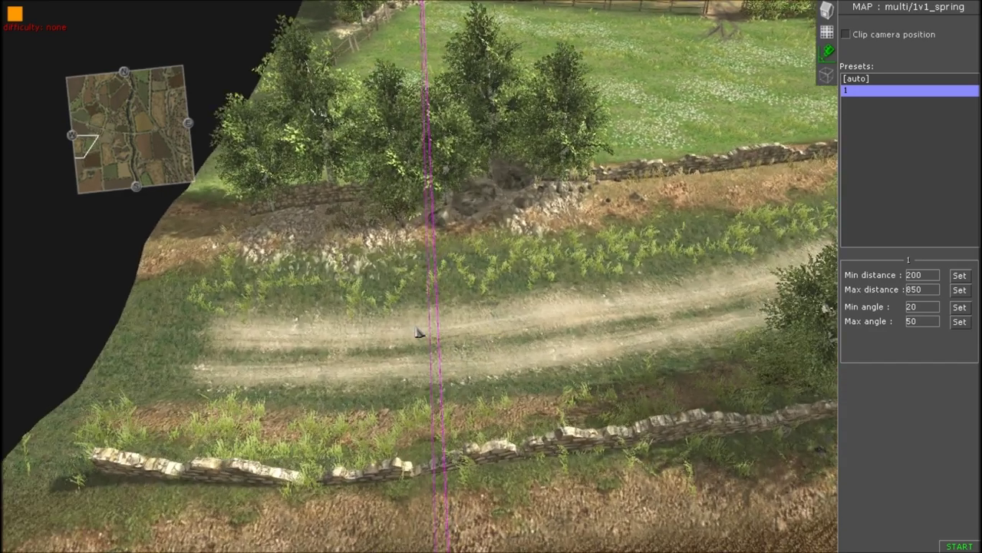
scroll(387, 329, down, 5)
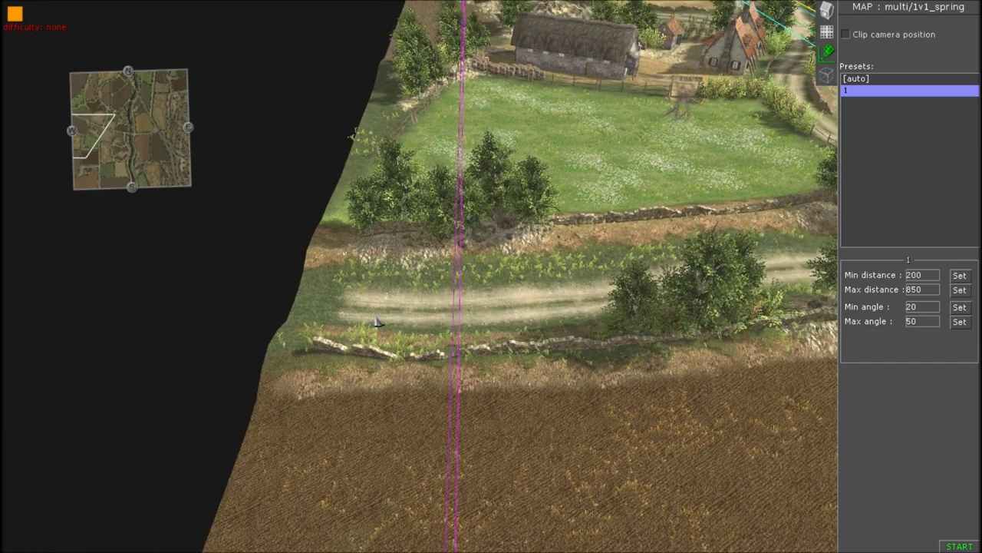
scroll(378, 322, up, 3)
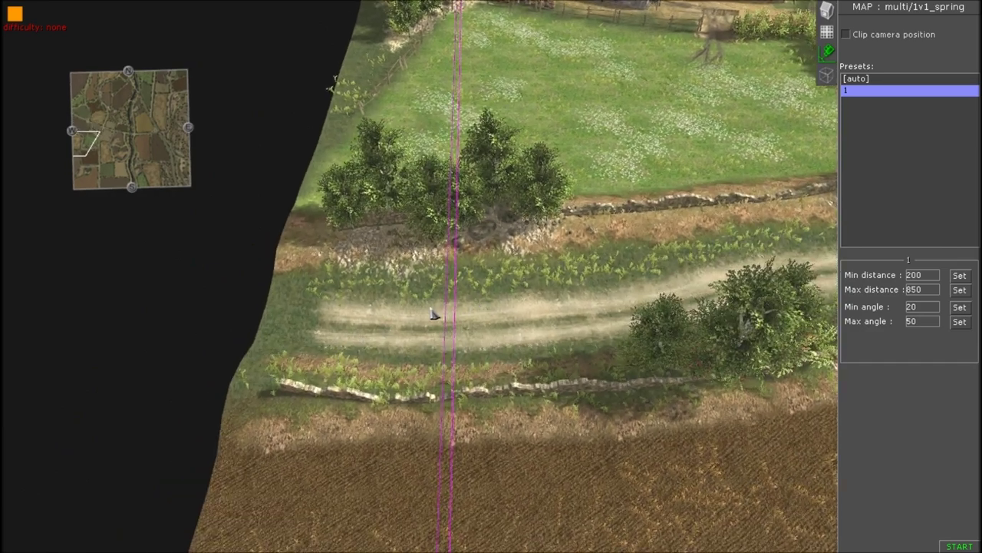
scroll(330, 326, down, 1)
scroll(353, 334, up, 3)
scroll(472, 342, down, 2)
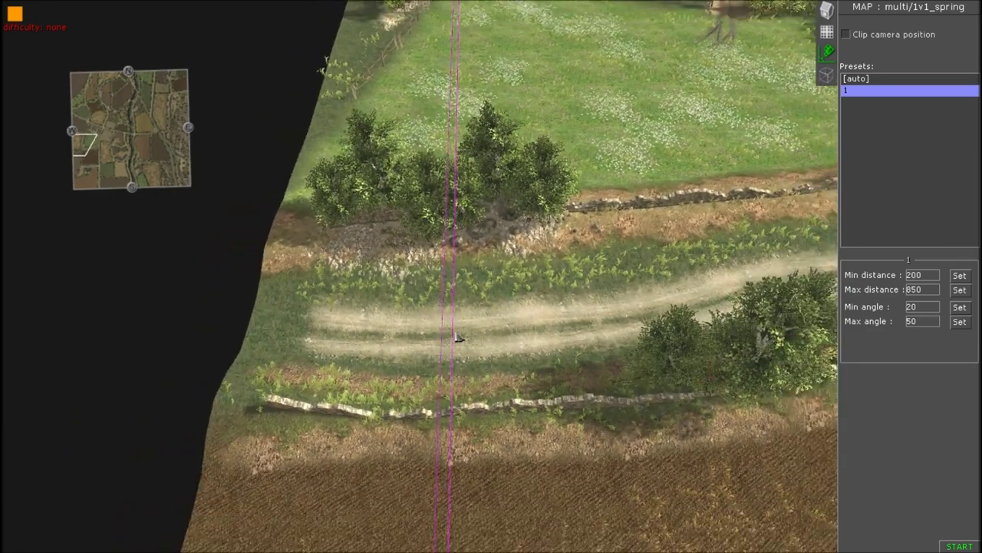
- Move the western magenta clip line of preset 1 from the meadow to the yellow crop strip bordering the haystack field, beside the green line
middle_drag(453, 333, 542, 328)
middle_drag(408, 321, 332, 312)
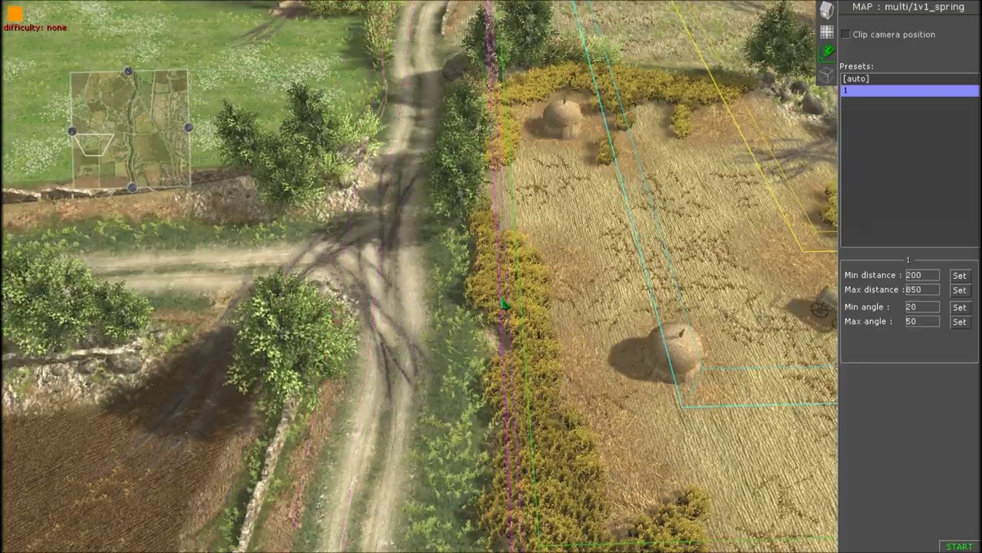
scroll(510, 305, up, 5)
scroll(509, 302, down, 5)
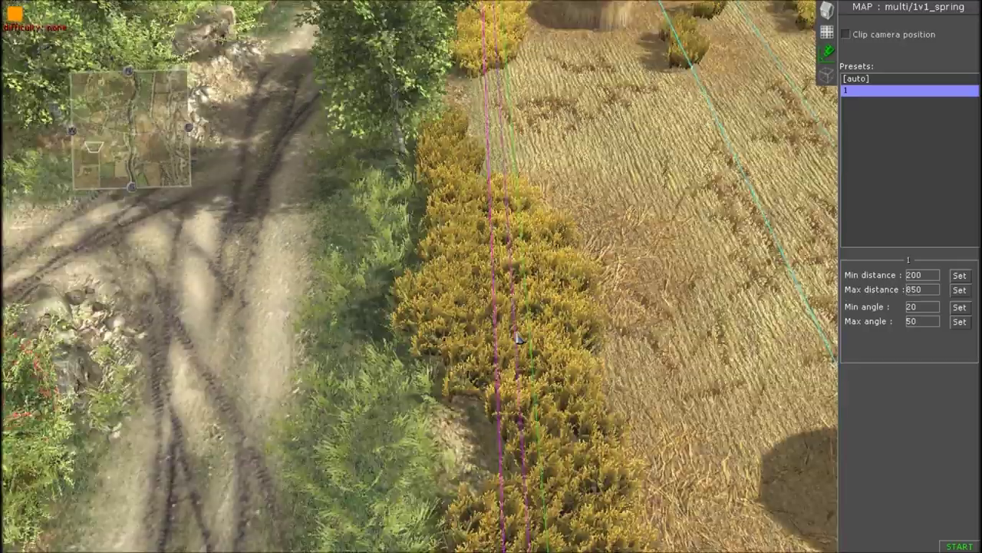
scroll(503, 260, down, 1)
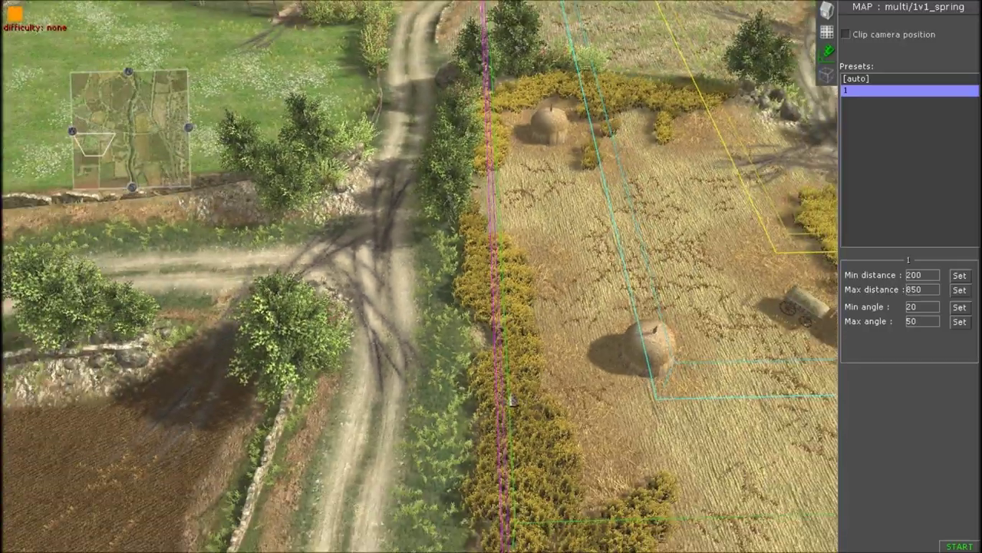
scroll(499, 299, up, 1)
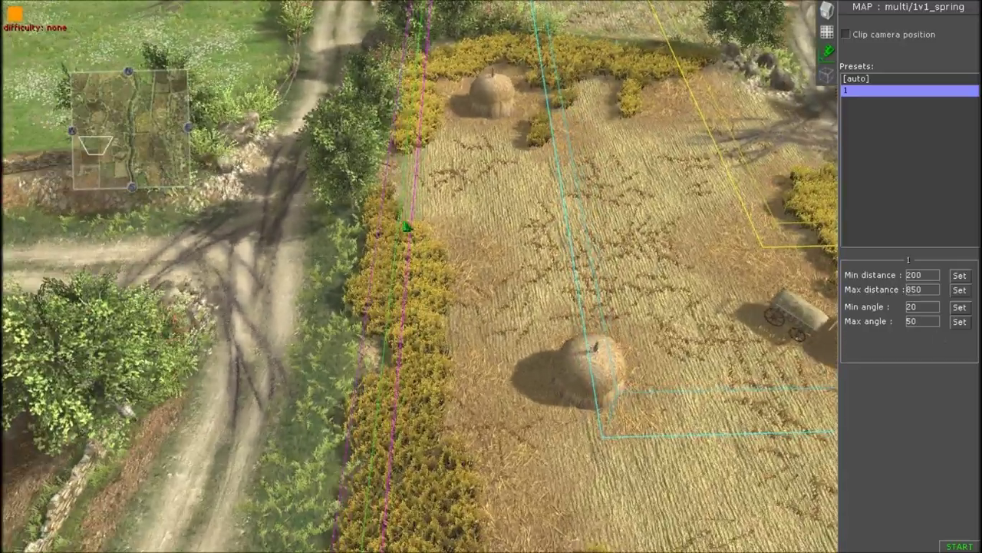
scroll(407, 226, down, 2)
- Bring the southern and eastern magenta clip lines of preset 1 inward, close to the green rectangle
middle_drag(465, 503, 501, 286)
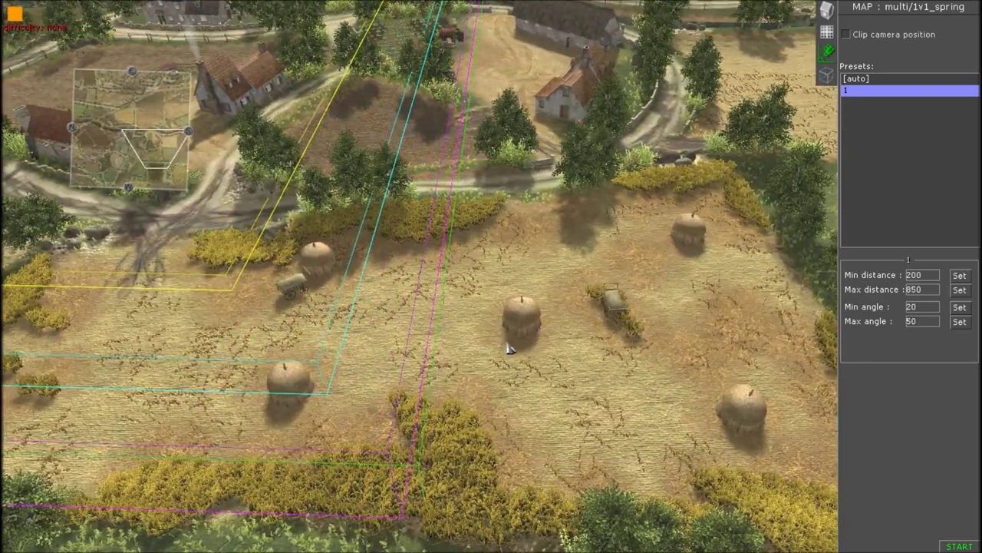
middle_drag(509, 347, 543, 296)
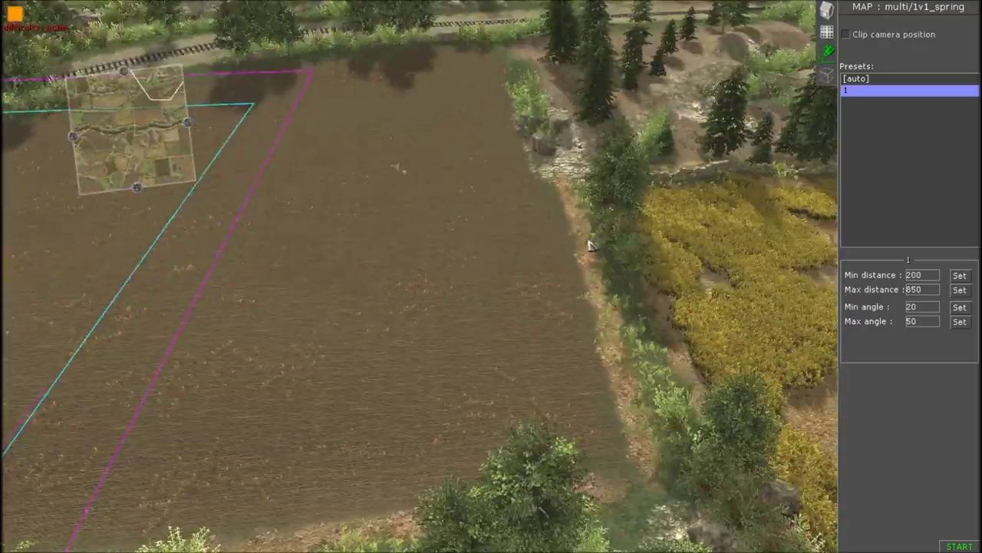
middle_drag(588, 246, 460, 309)
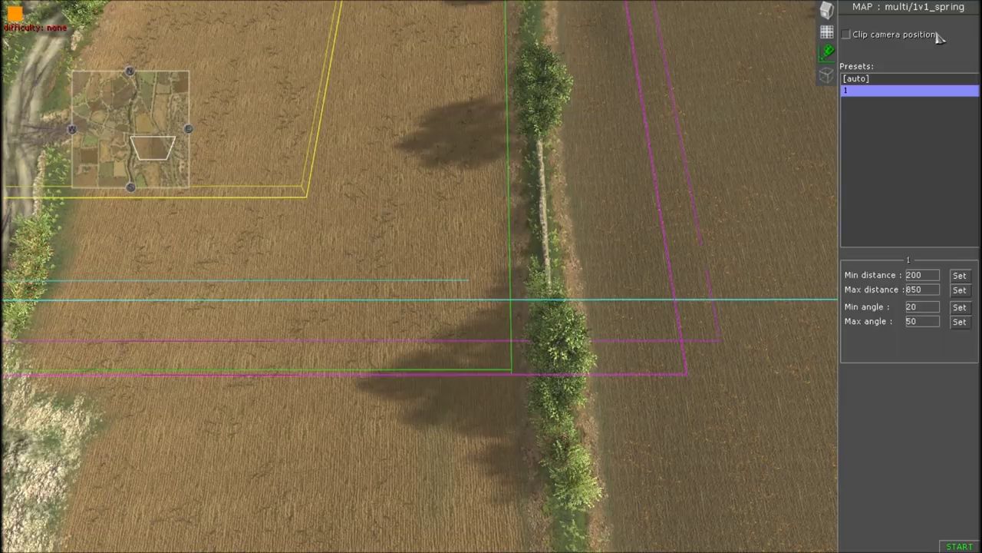
drag(501, 225, 509, 230)
- Move the northern magenta clip line of preset 1 inward from the map's edge near the railway's river crossing
key(Up)
middle_drag(669, 241, 614, 249)
key(Right)
key(Left)
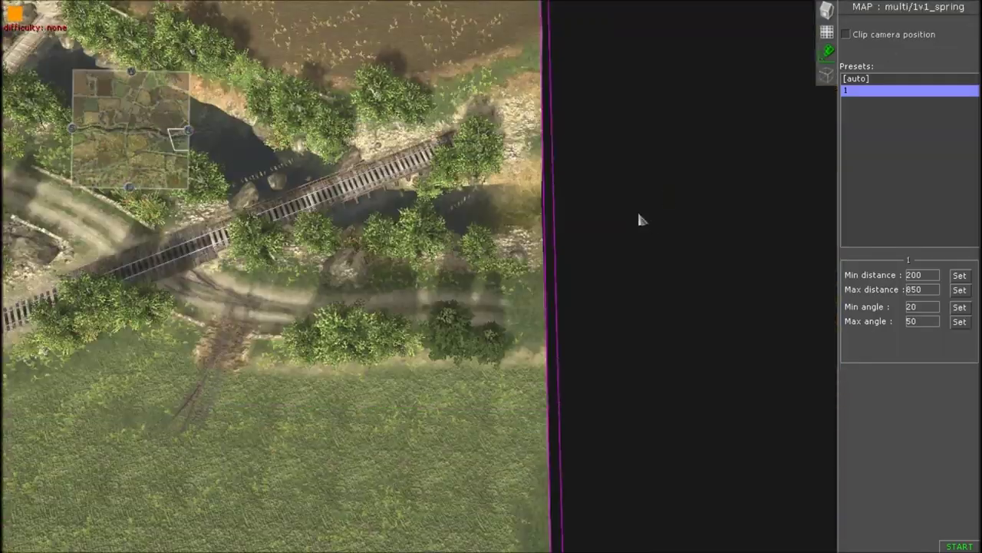
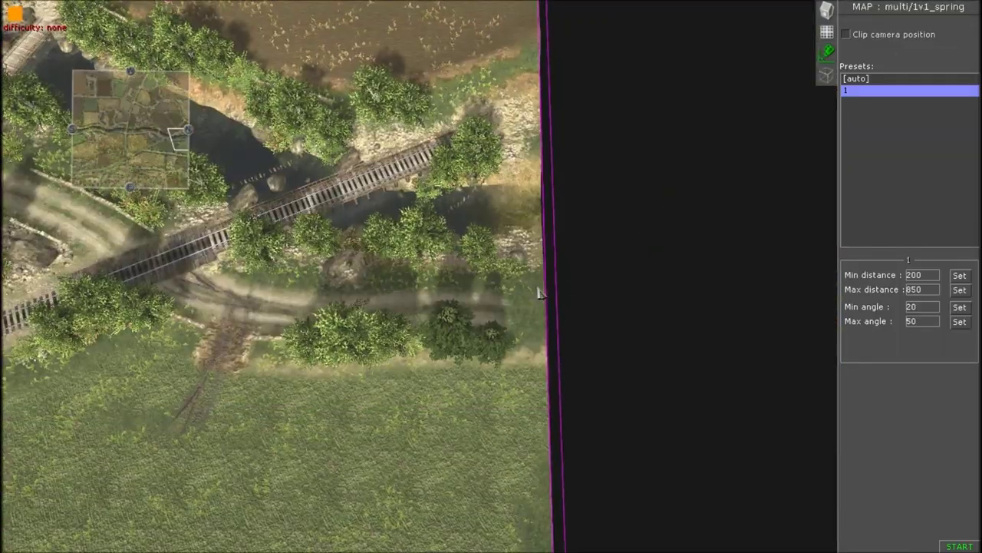
mouse_move(5, 325)
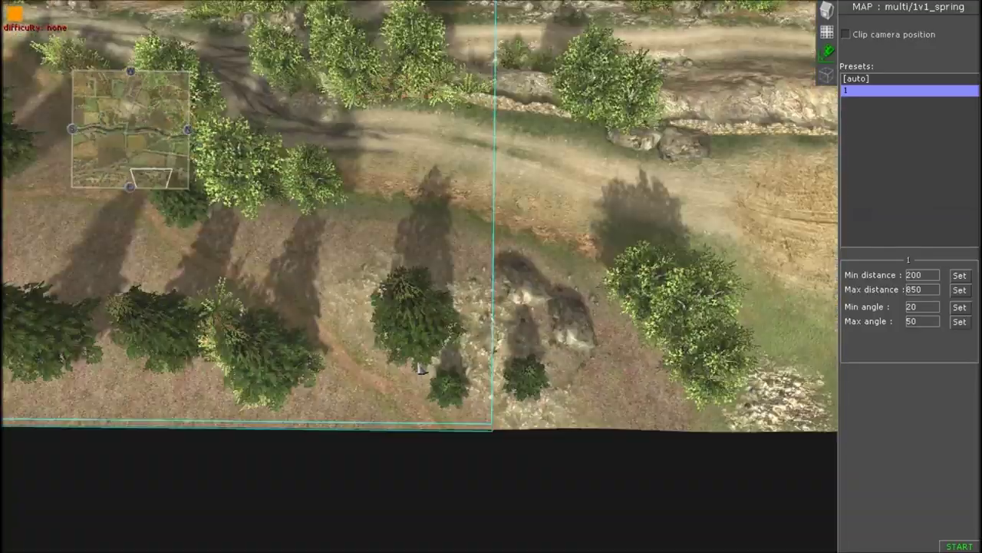
- Move the eastern cyan clip line of preset 1 from the map's edge inward, close to the green rectangle
middle_drag(507, 322, 529, 272)
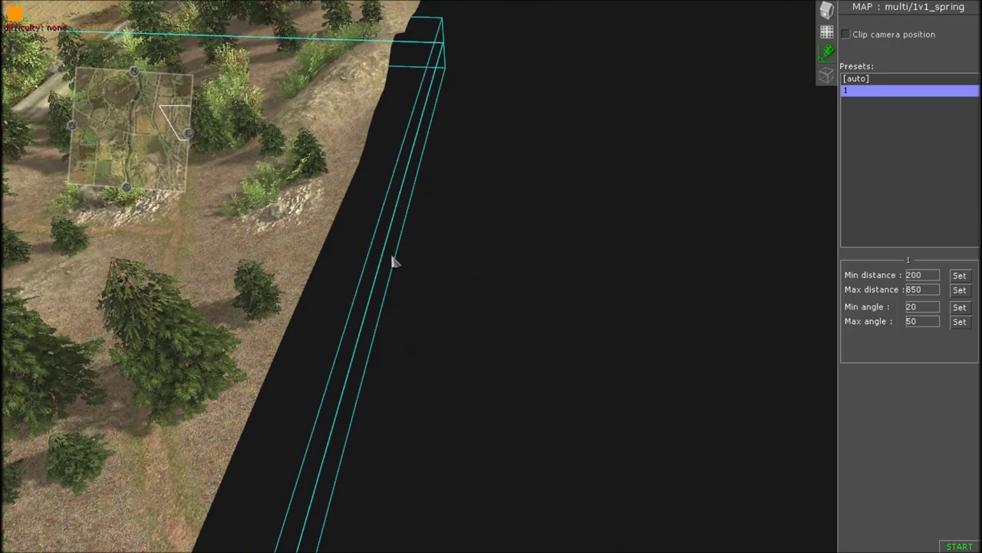
middle_drag(374, 255, 493, 325)
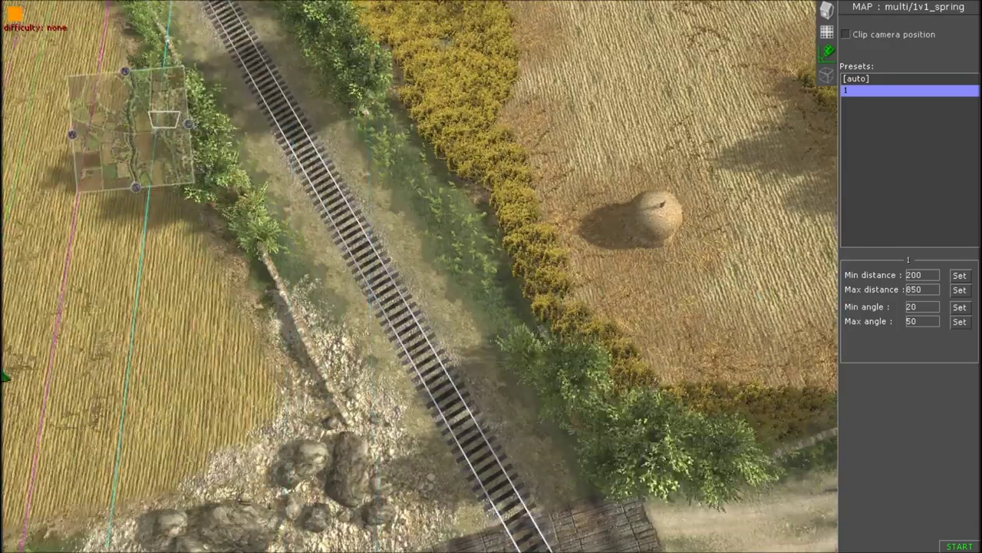
middle_drag(4, 376, 438, 256)
- Examine the nested yellow, cyan, green and magenta boundary lines around the map's centre from a wider viewpoint
scroll(402, 376, down, 4)
scroll(438, 256, down, 4)
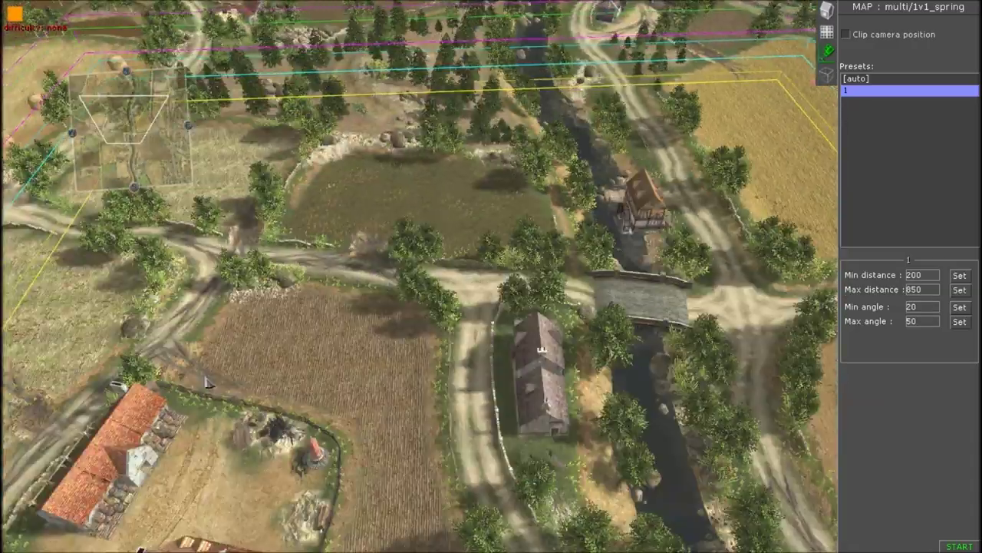
scroll(207, 383, down, 2)
middle_drag(272, 375, 635, 351)
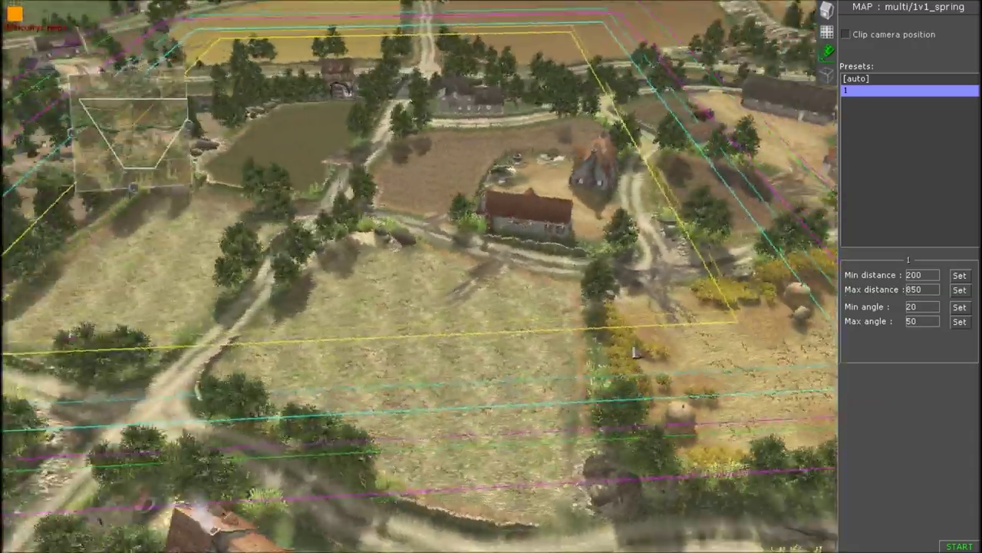
scroll(170, 320, up, 2)
scroll(171, 320, up, 1)
scroll(208, 262, up, 1)
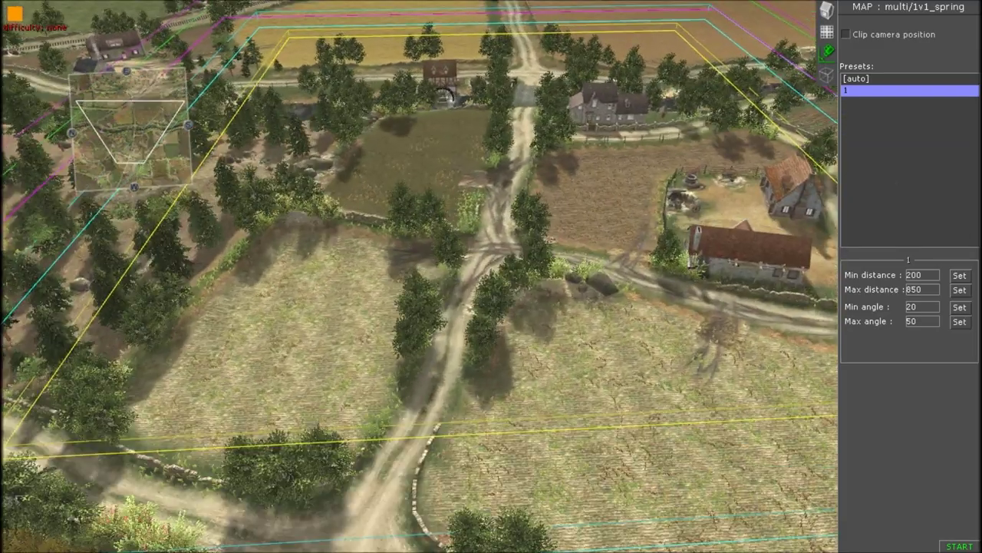
- Save the map under the new name test in the map folder
key(Escape)
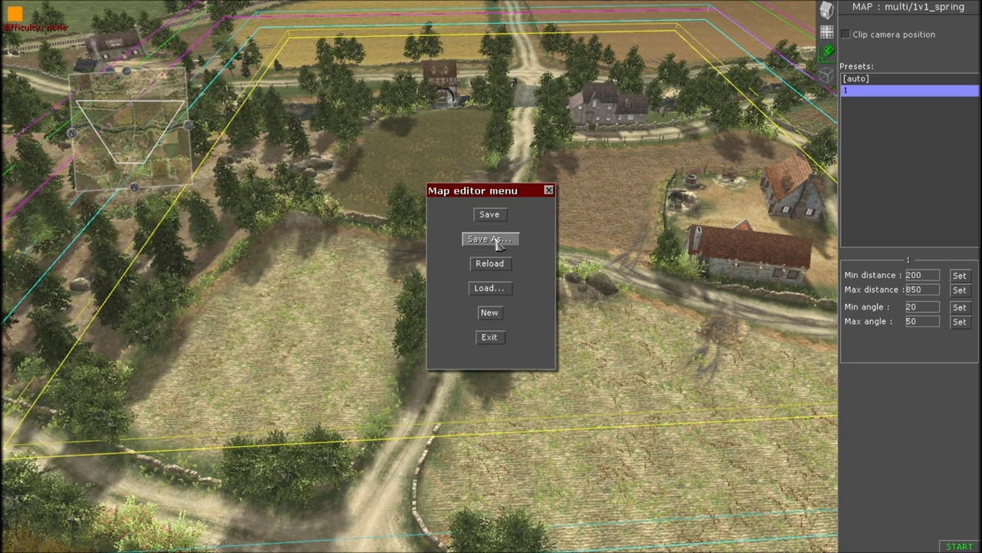
click(495, 239)
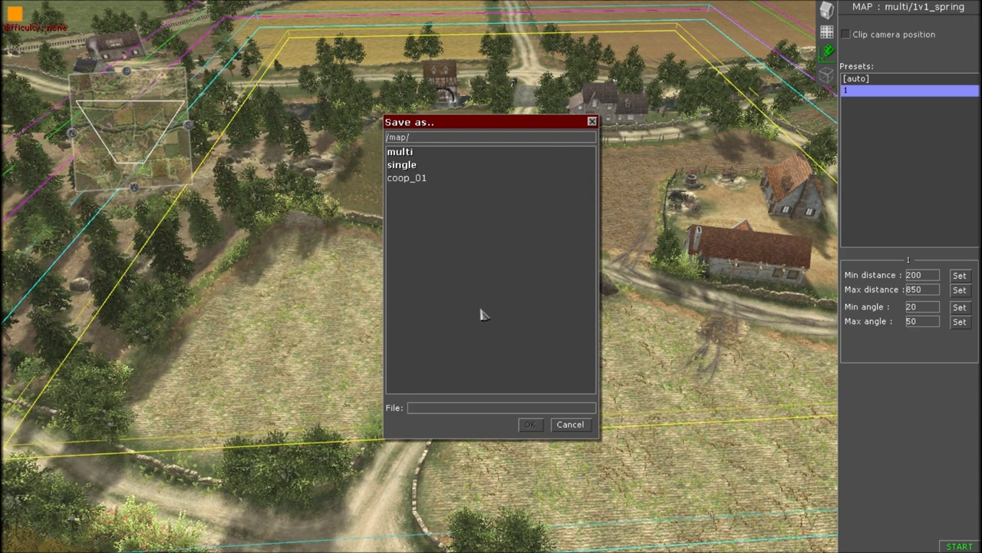
text(test)
key(Return)
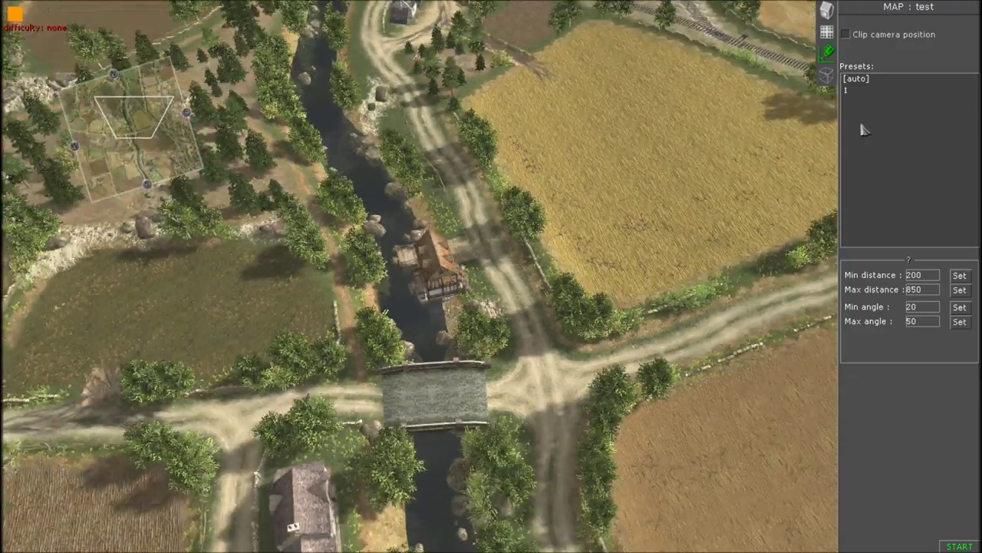
- Compare the [auto] camera clip preset's boundary lines with those of preset 1, leaving preset 1 selected
click(858, 79)
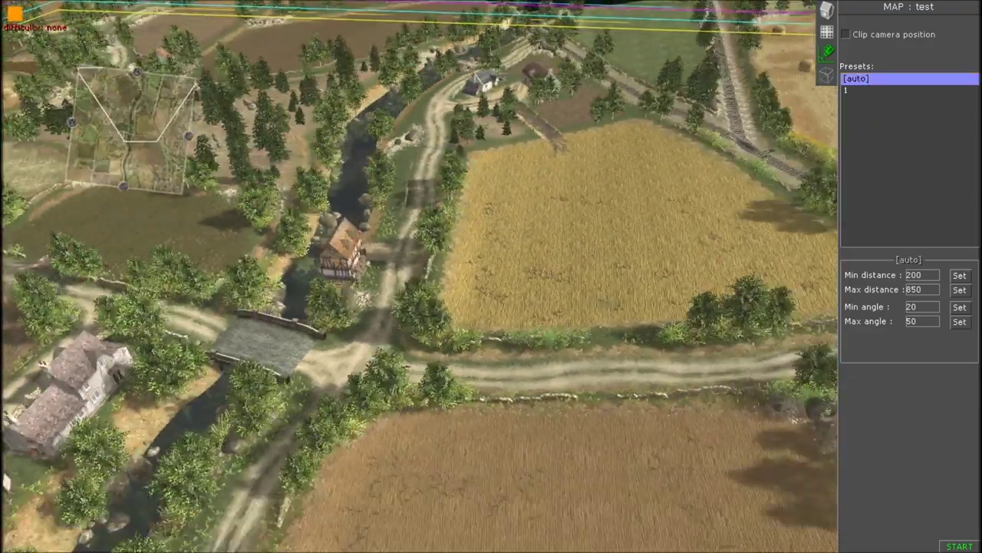
right_drag(583, 230, 656, 224)
middle_drag(733, 203, 447, 265)
click(870, 95)
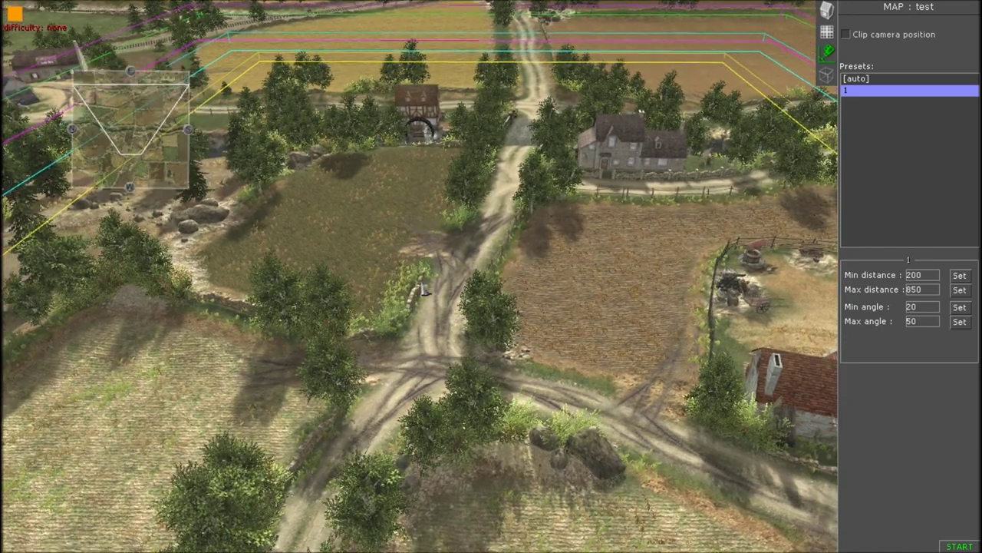
scroll(473, 211, down, 2)
- Switch to the mission editor and save the untitled mission as 0 in the /map/test/ folder
key(F3)
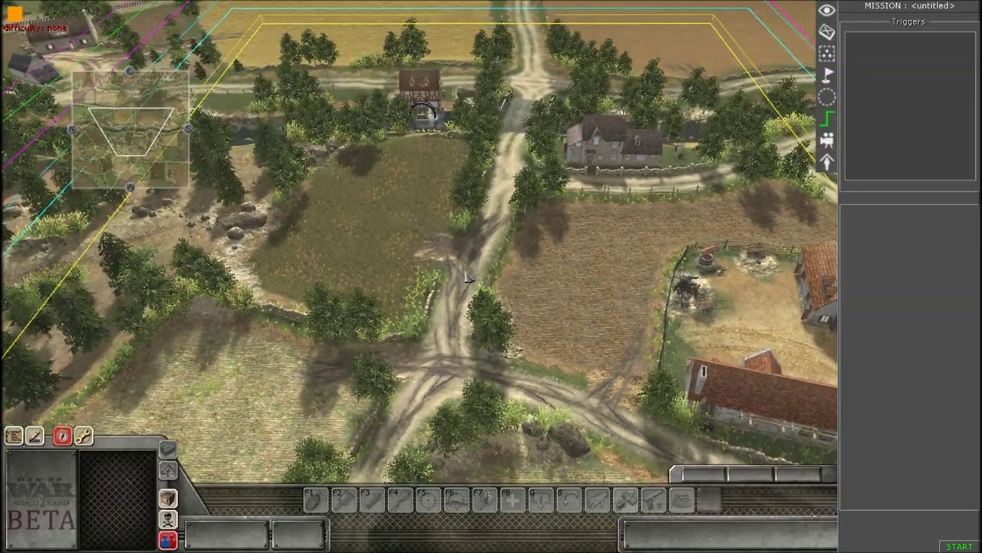
key(Escape)
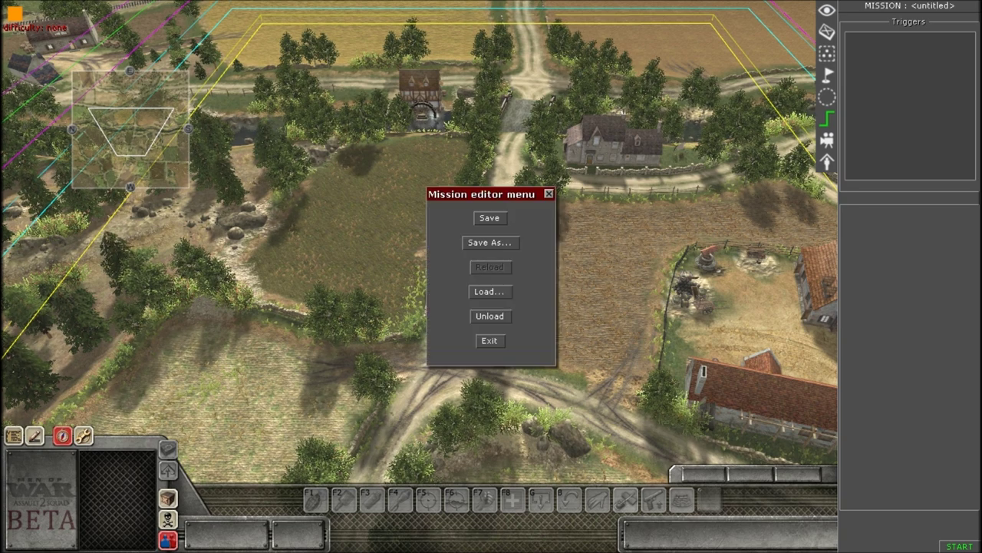
click(484, 242)
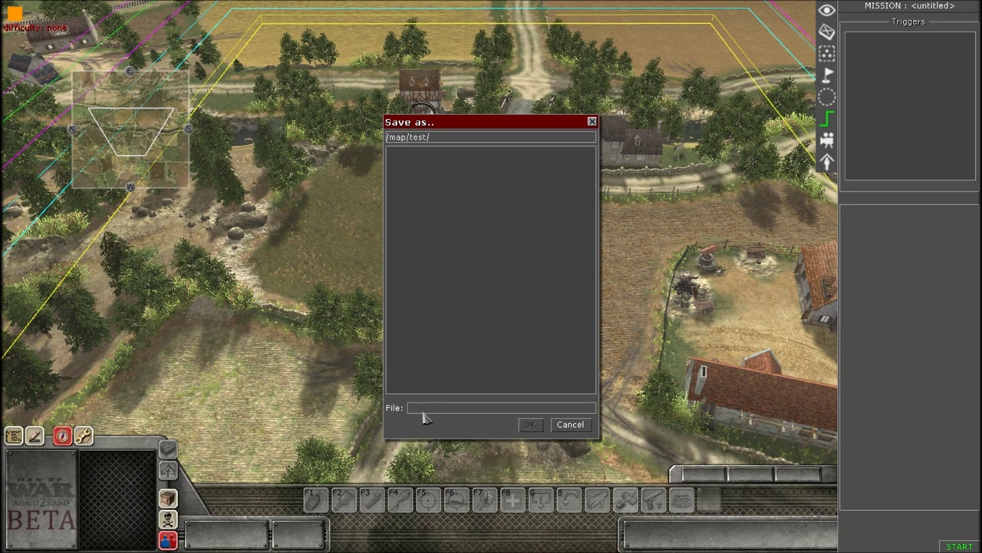
key(Return)
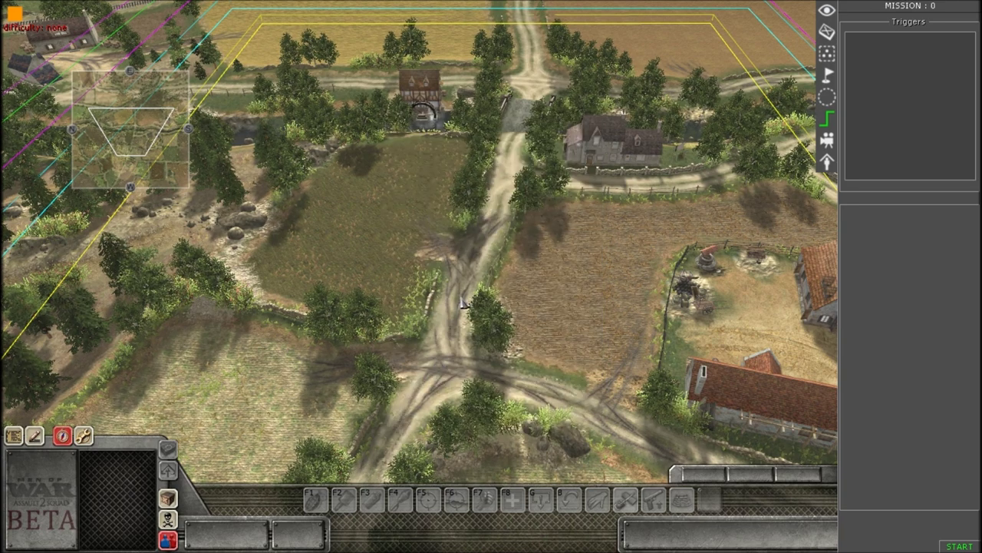
- Apply the multi_05 environment preset from the multi group to the mission
scroll(463, 306, down, 2)
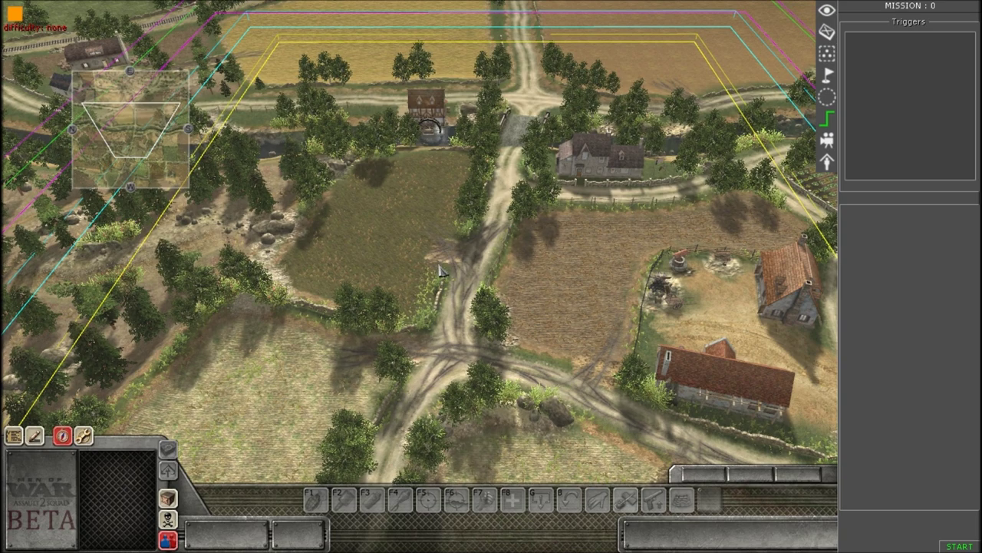
scroll(441, 267, down, 3)
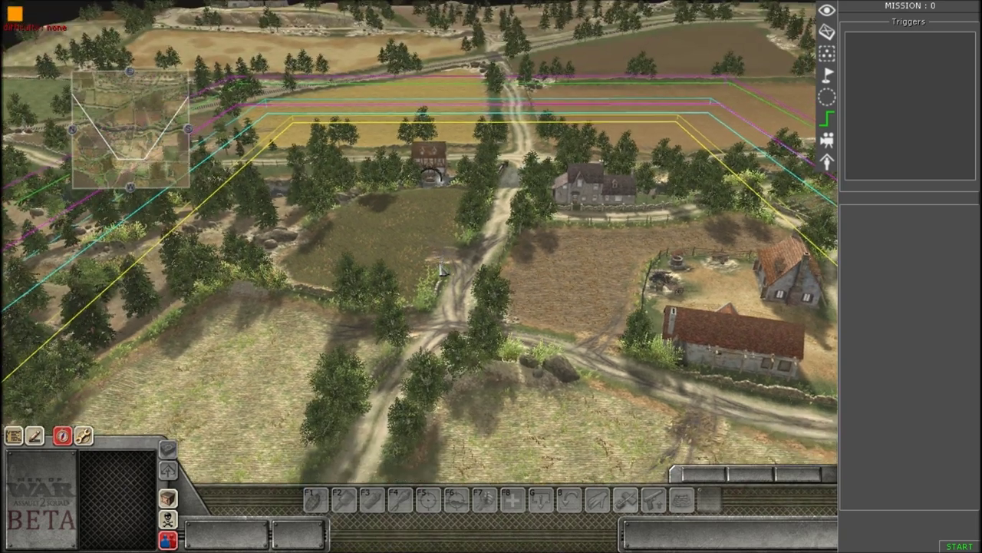
middle_drag(443, 270, 442, 277)
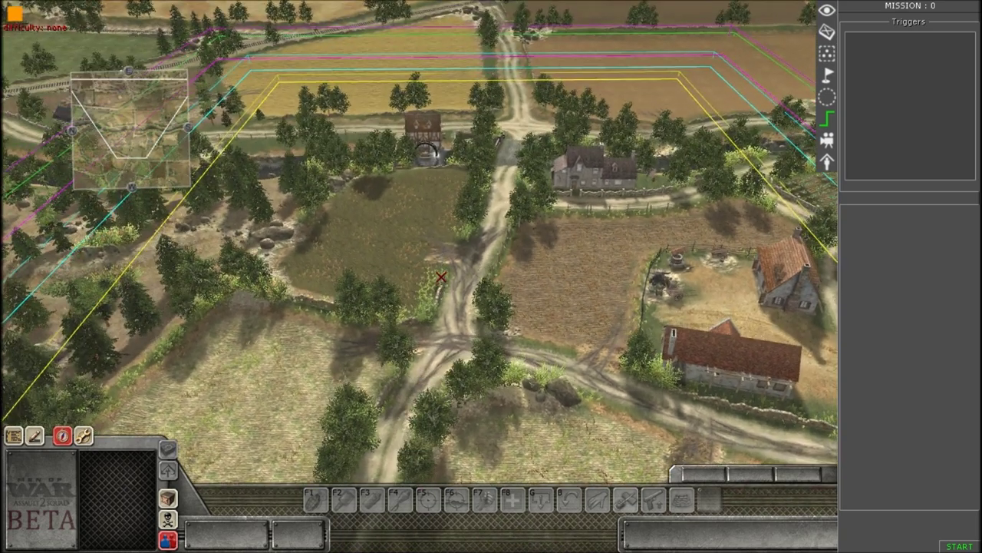
key(ctrl+e)
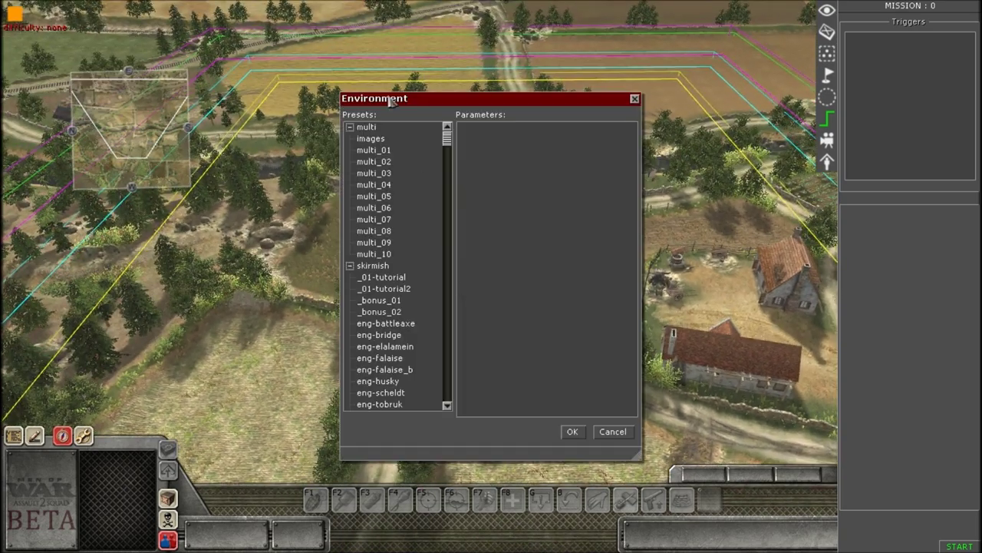
scroll(414, 297, down, 3)
scroll(446, 175, up, 3)
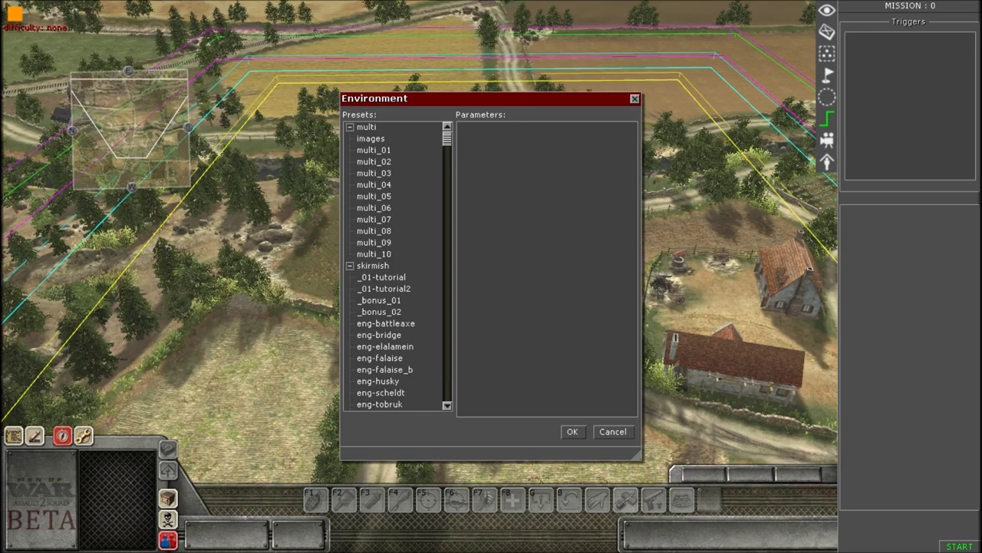
scroll(391, 419, down, 1)
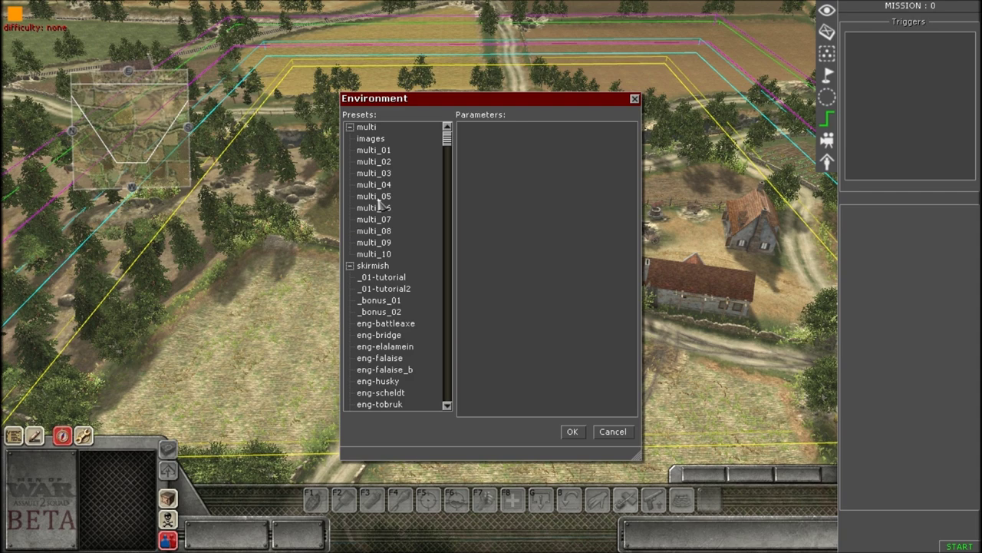
click(378, 198)
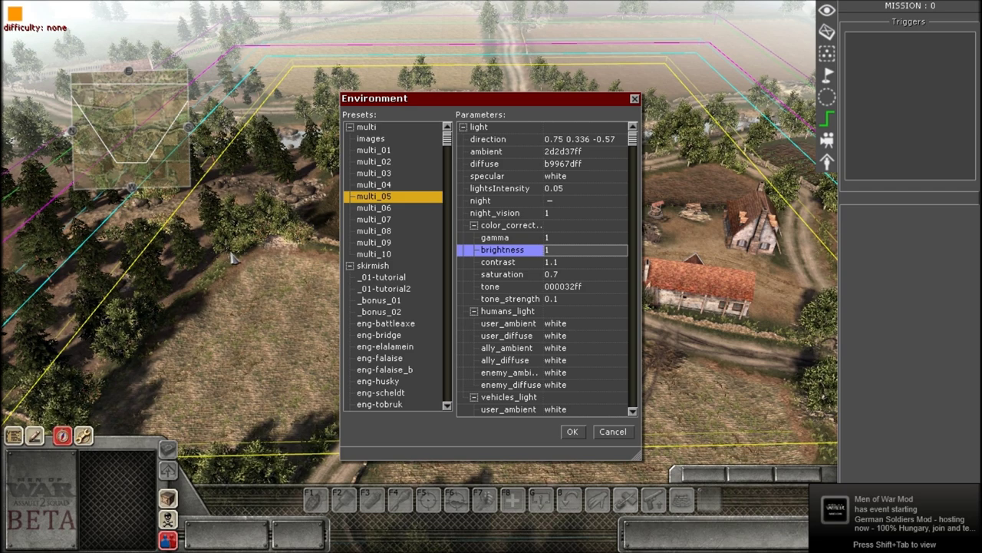
middle_drag(233, 258, 236, 295)
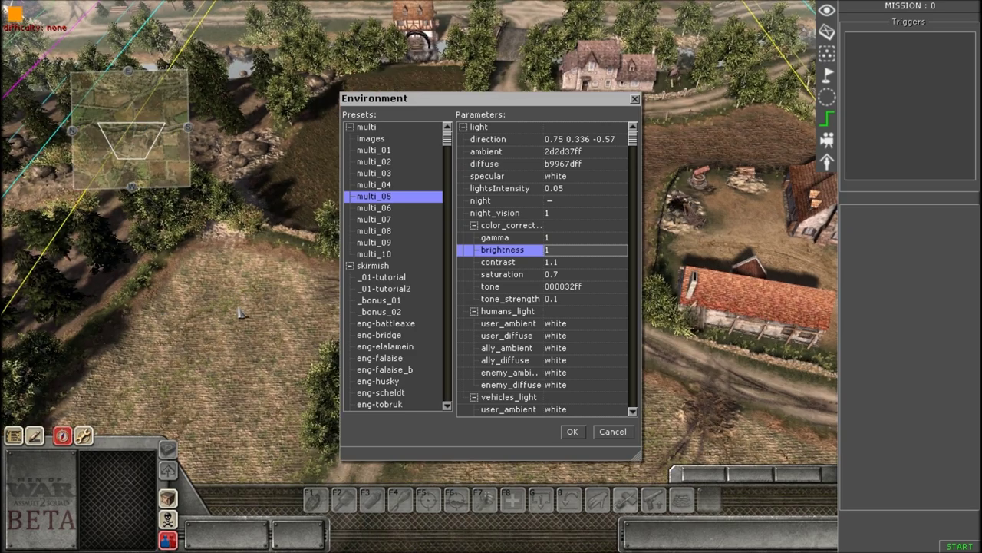
click(568, 430)
- Examine the map under the new lighting, from the central crossroads past the clip lines to the western map edge and back
middle_drag(567, 431, 534, 395)
scroll(546, 325, down, 2)
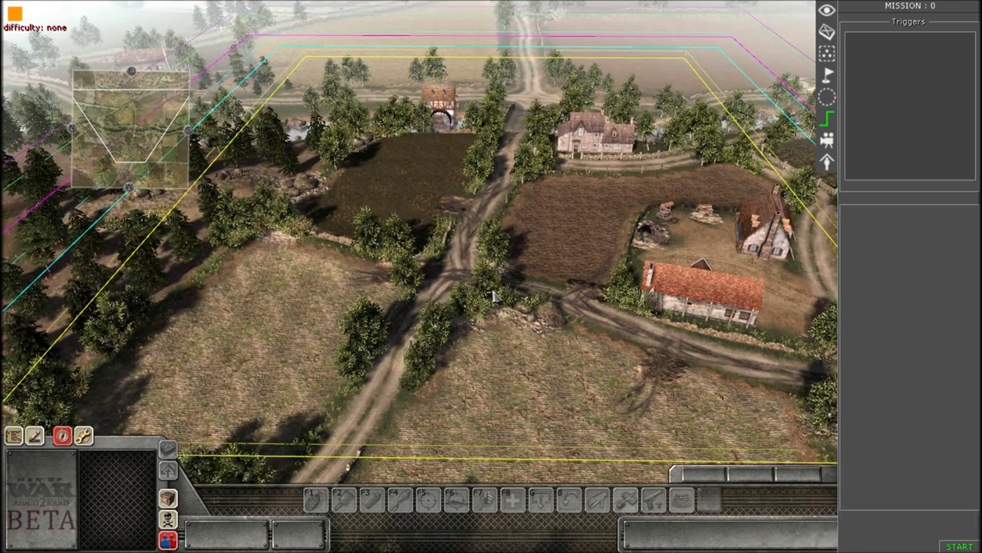
middle_drag(443, 275, 418, 300)
key(Left)
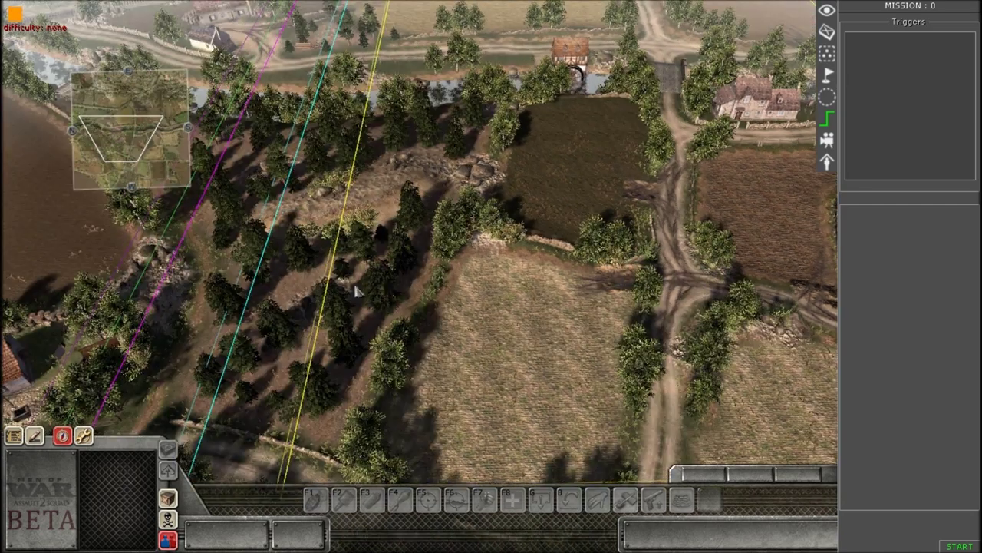
key(Left)
key(Left)
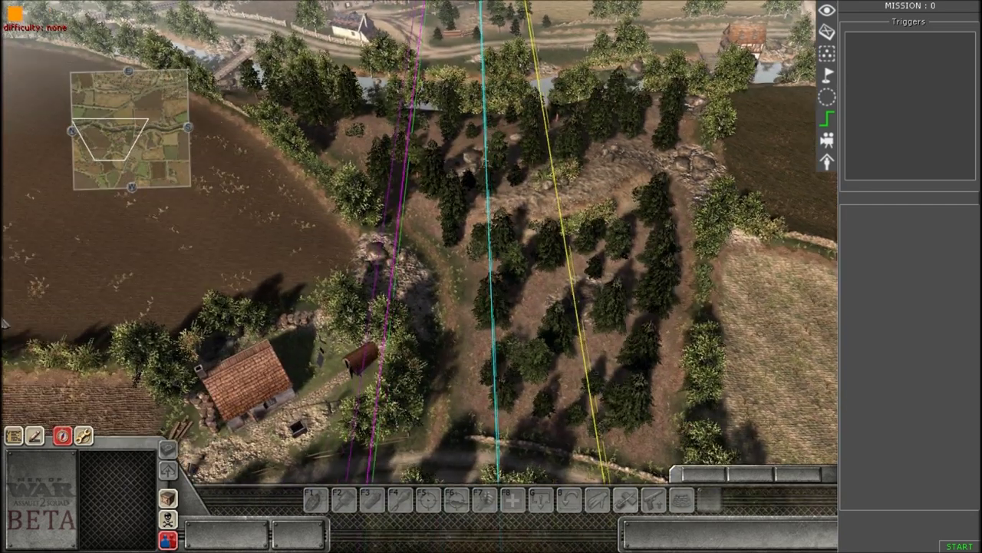
key(Left)
key(Left)
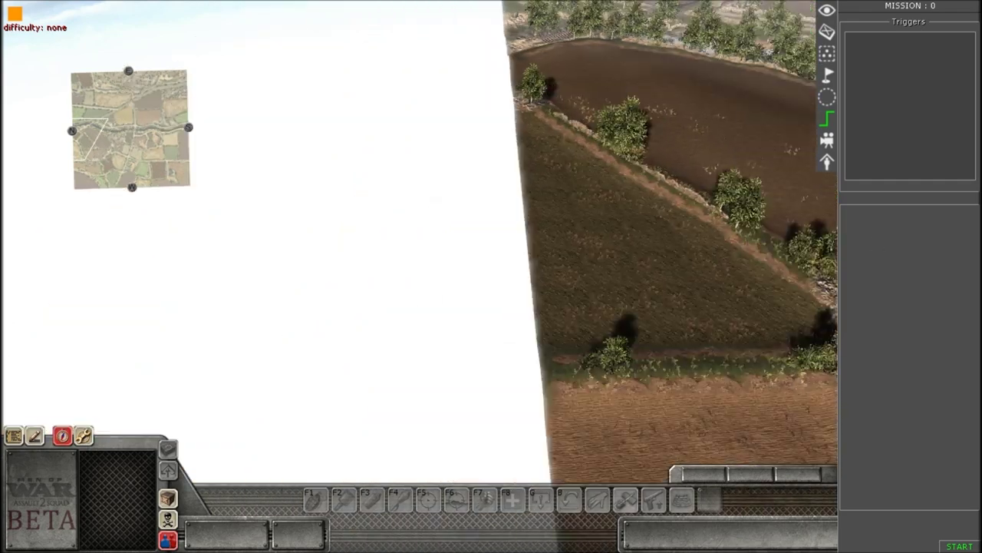
middle_drag(535, 290, 521, 214)
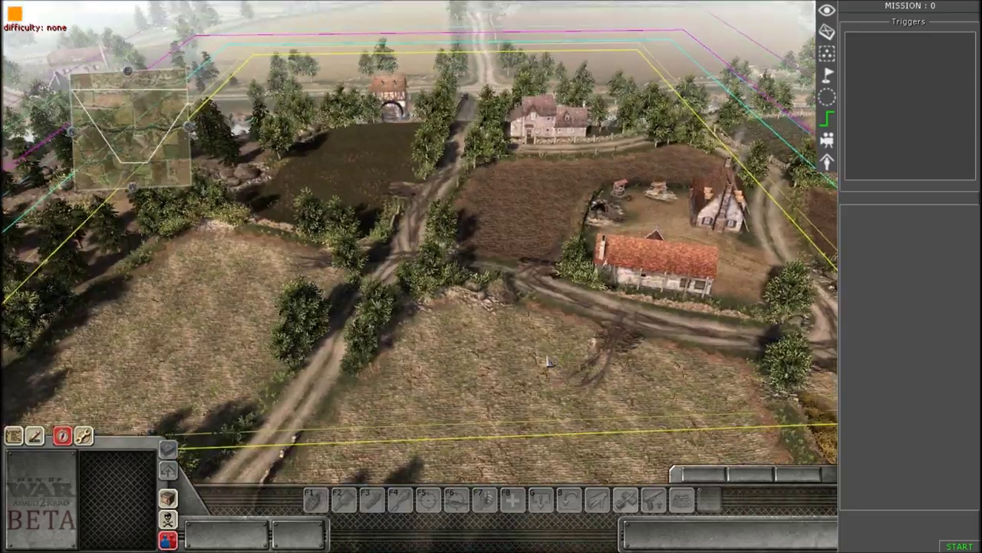
middle_drag(524, 327, 518, 376)
scroll(496, 350, up, 4)
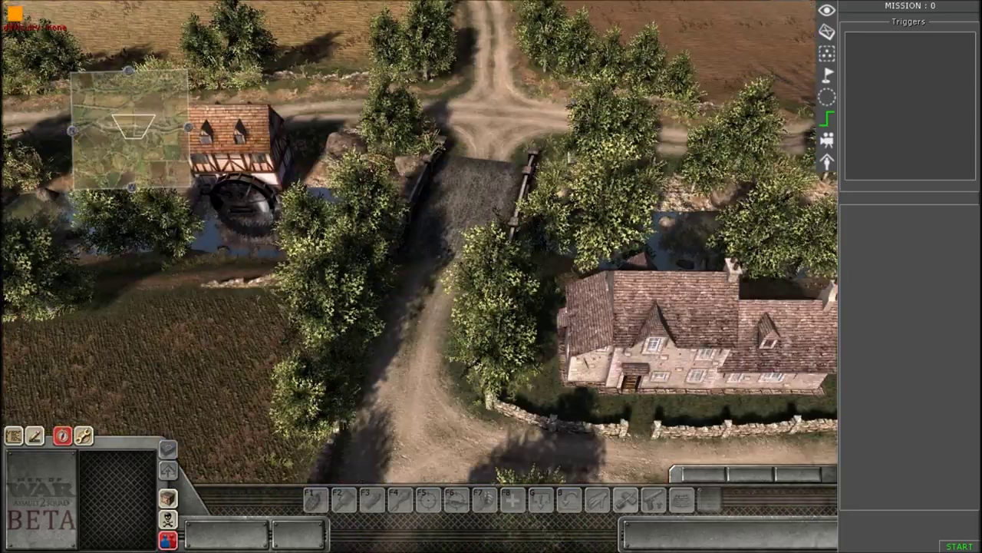
scroll(527, 550, down, 2)
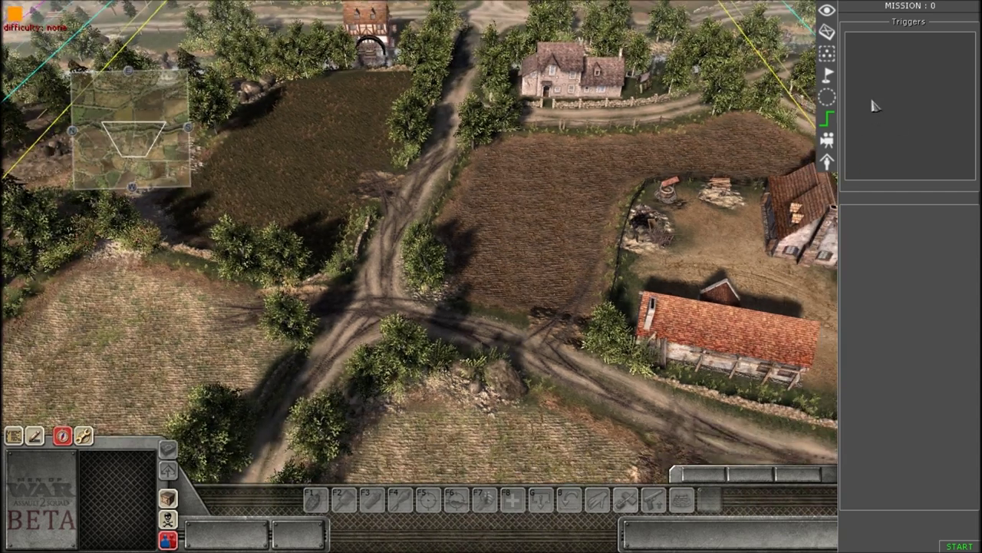
- Add a new mission trigger named clip
right_click(908, 80)
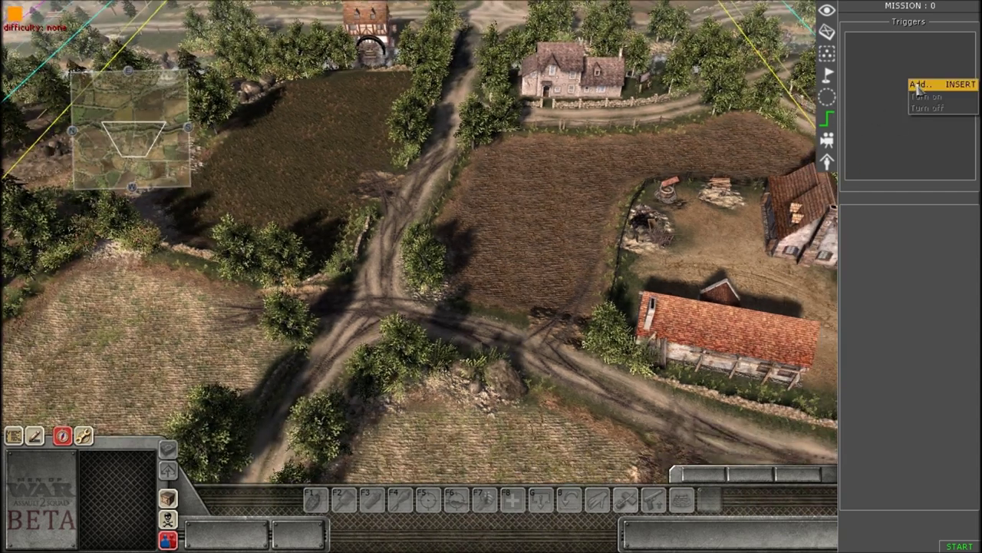
click(921, 85)
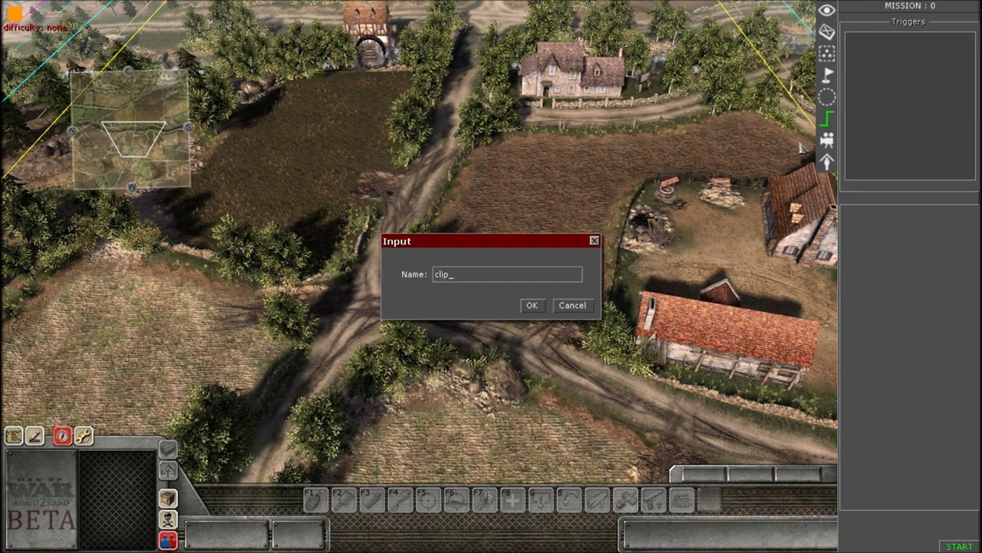
key(Return)
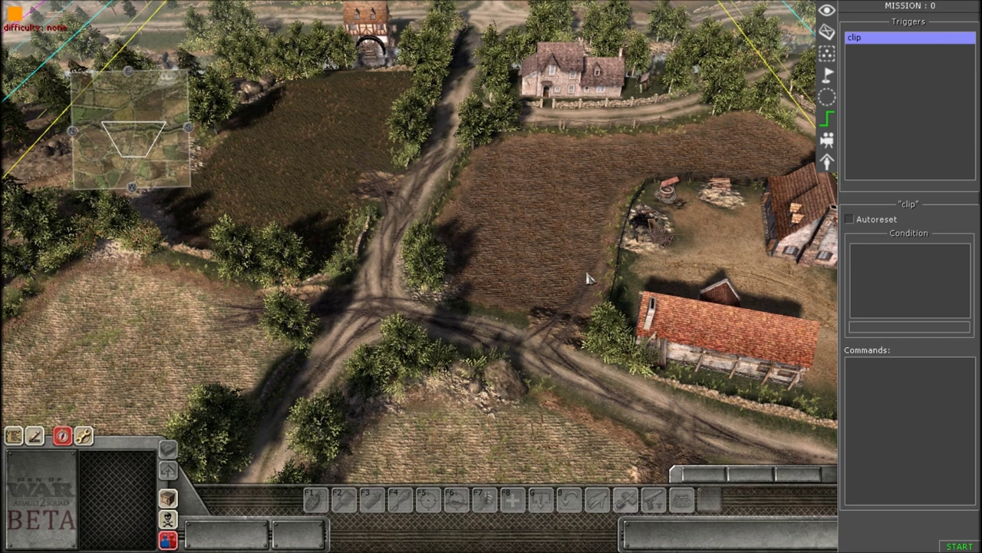
- Add the set_clip command from the scene category to the clip trigger
right_click(898, 383)
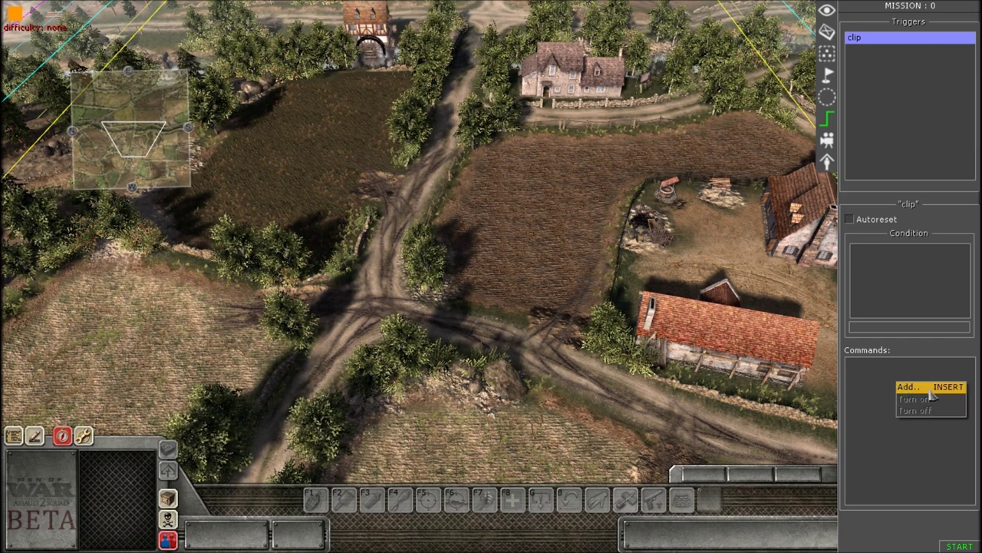
click(929, 387)
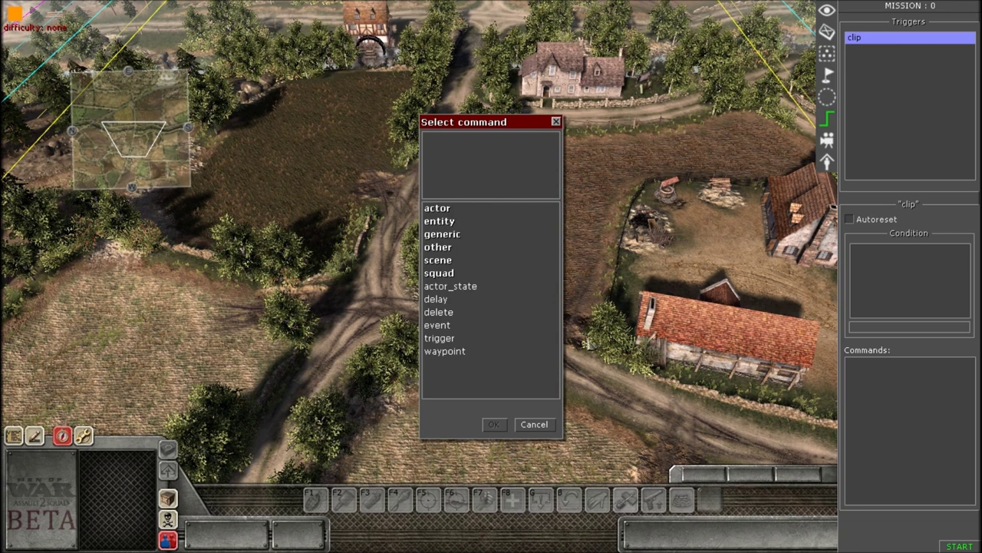
click(452, 261)
scroll(478, 252, down, 2)
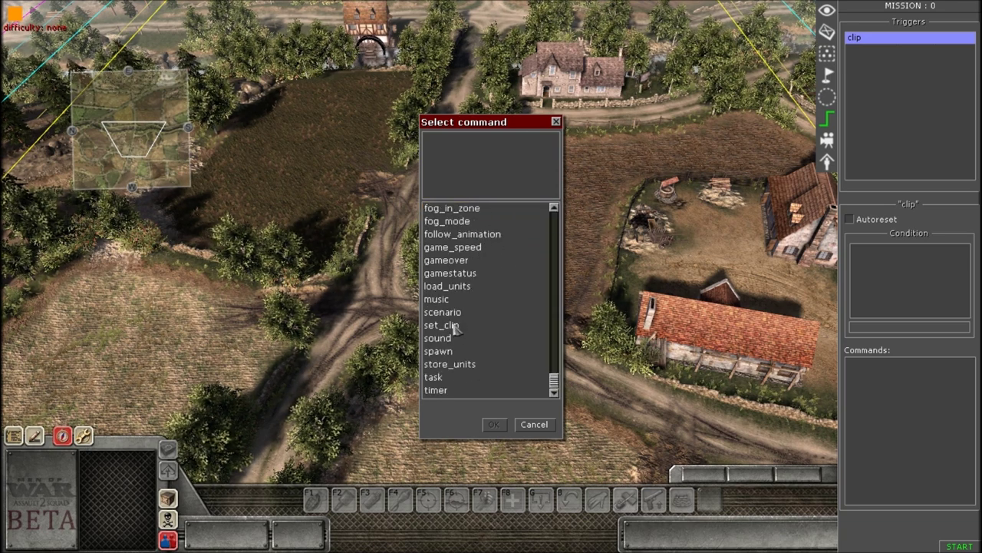
double_click(445, 325)
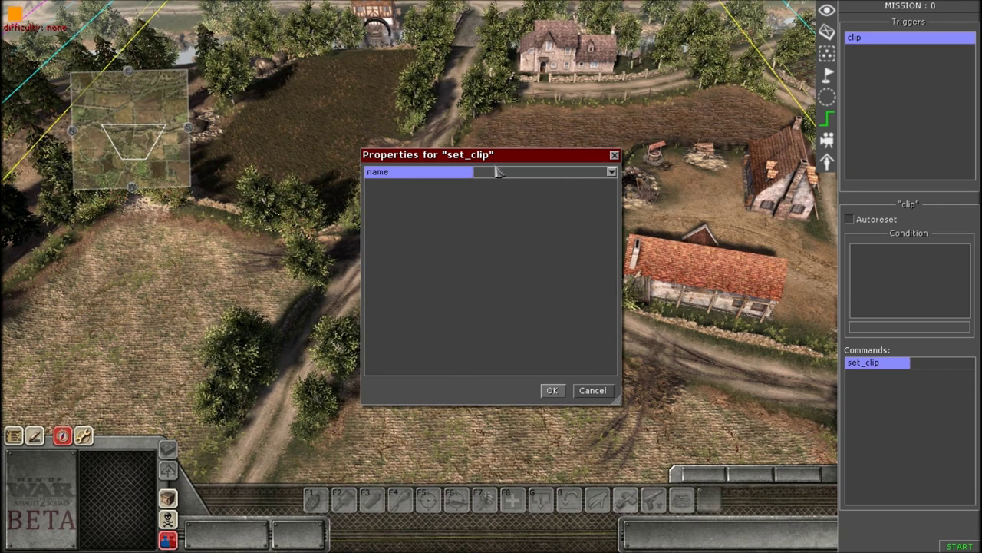
- Set the name property of the set_clip command to clip preset 1
click(432, 179)
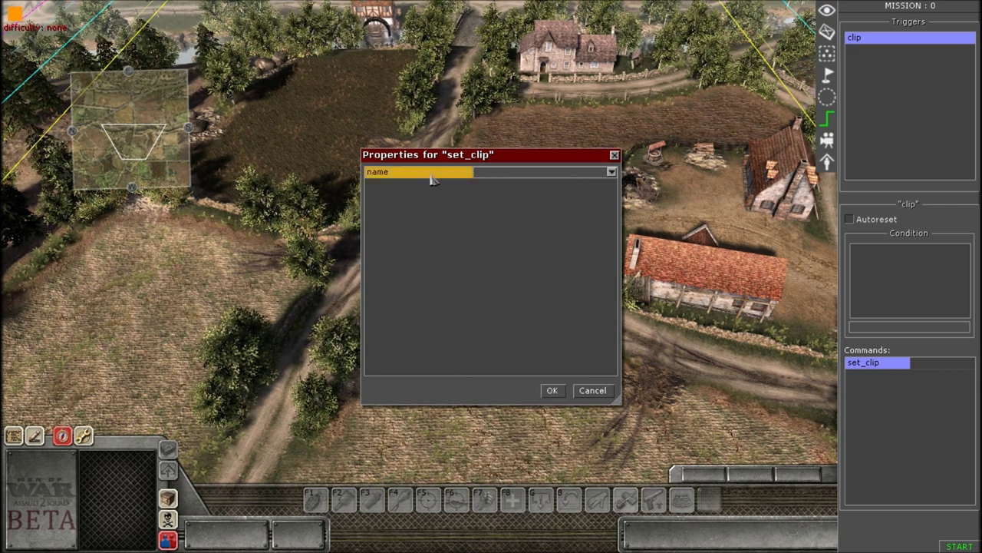
click(611, 174)
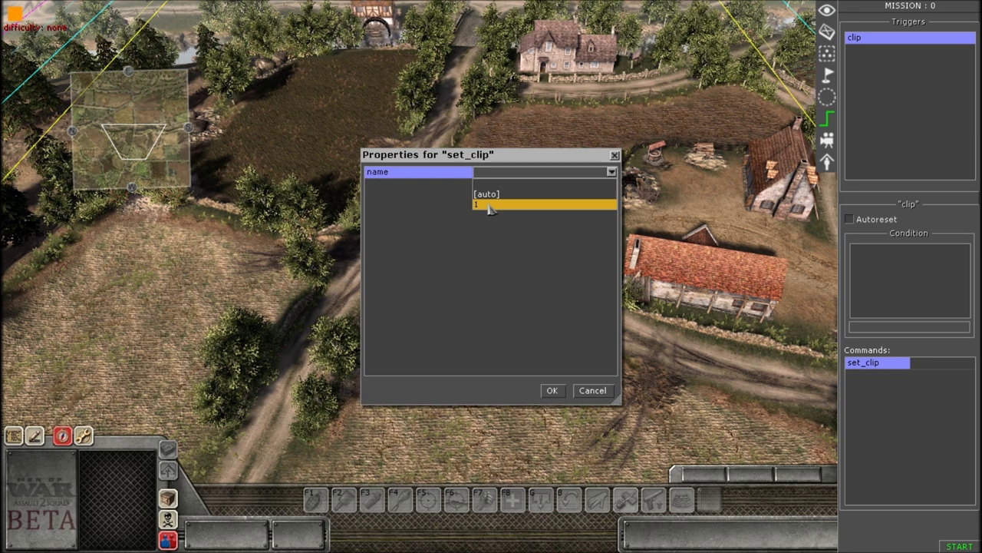
click(488, 205)
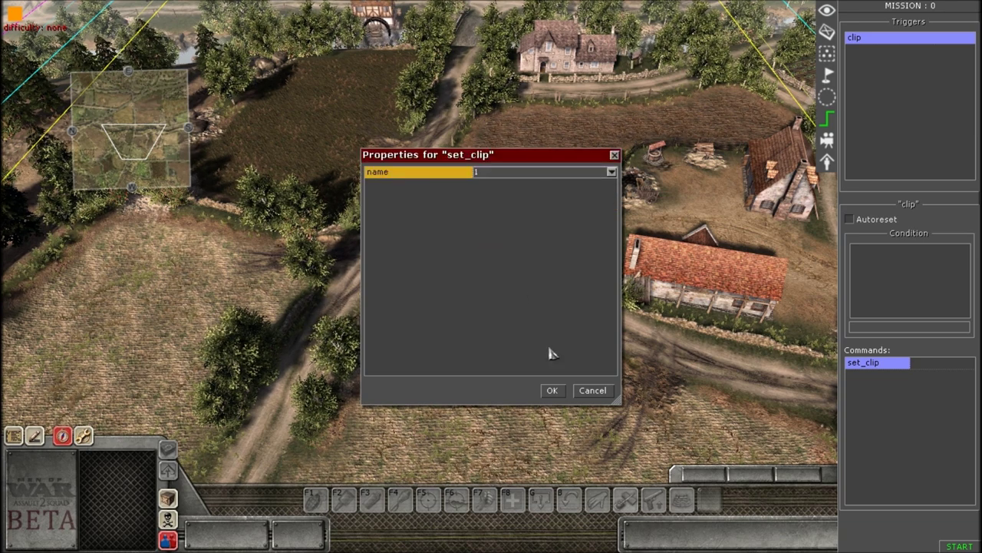
click(552, 391)
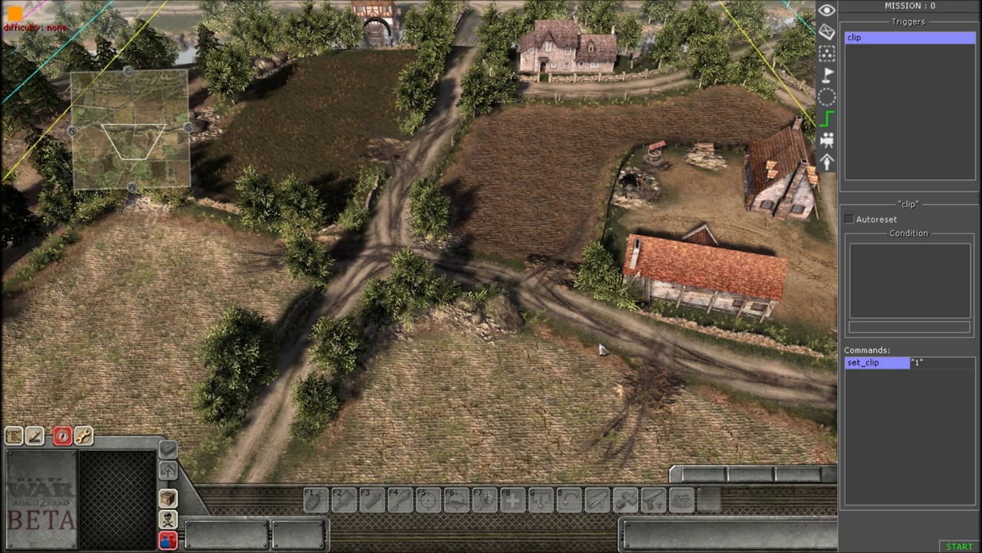
scroll(597, 381, down, 3)
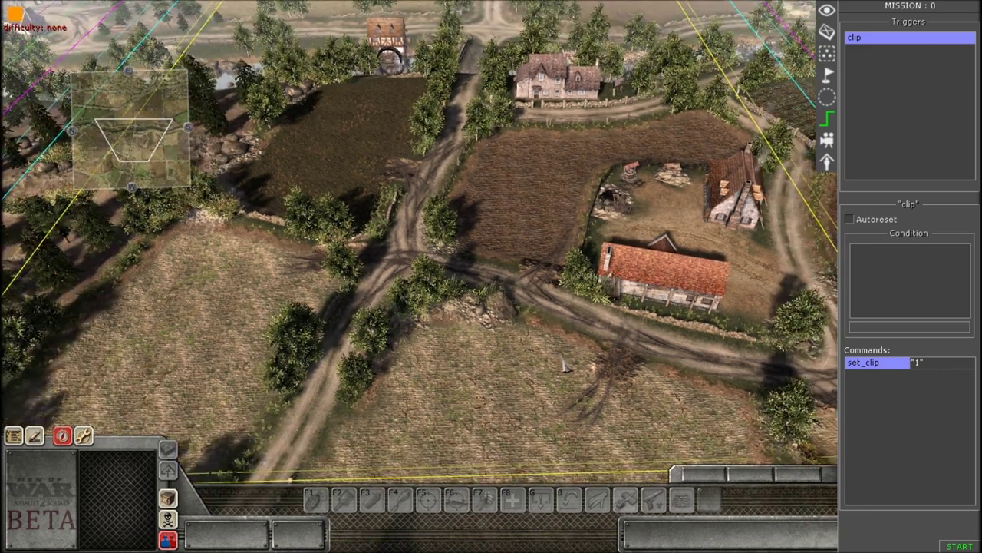
scroll(564, 364, up, 5)
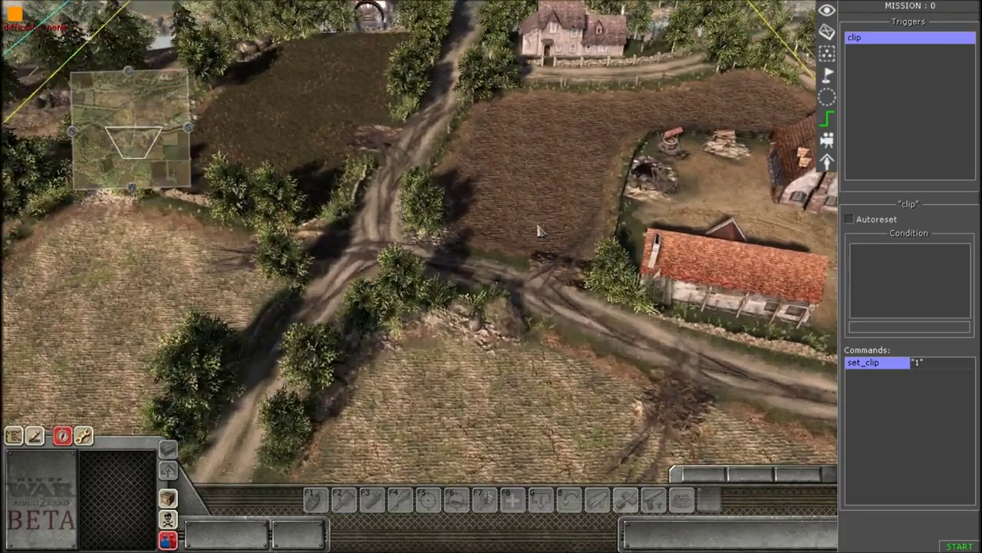
middle_drag(541, 231, 548, 349)
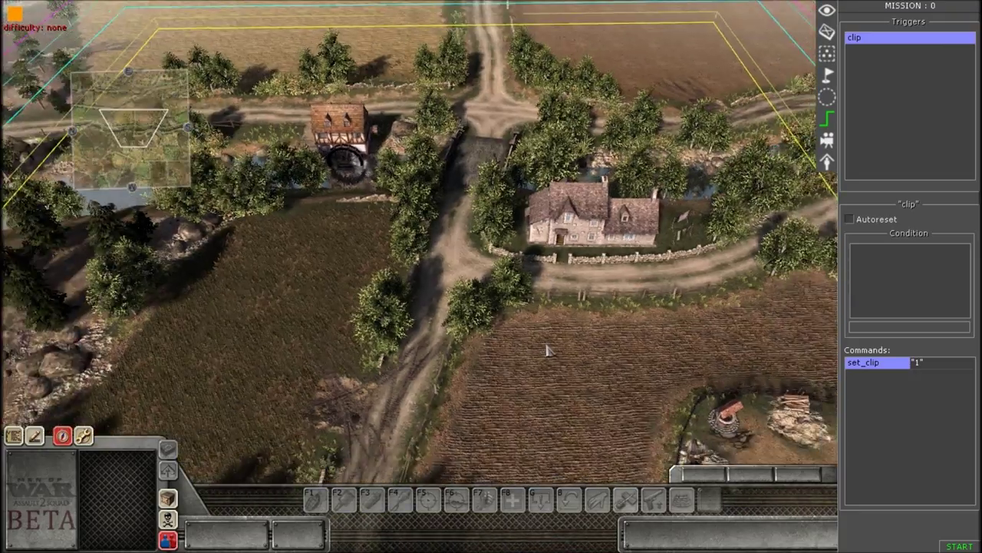
- Start mission 0 in the game view and look over the fields and clip lines around the stone farmhouse
scroll(485, 289, down, 2)
key(F1)
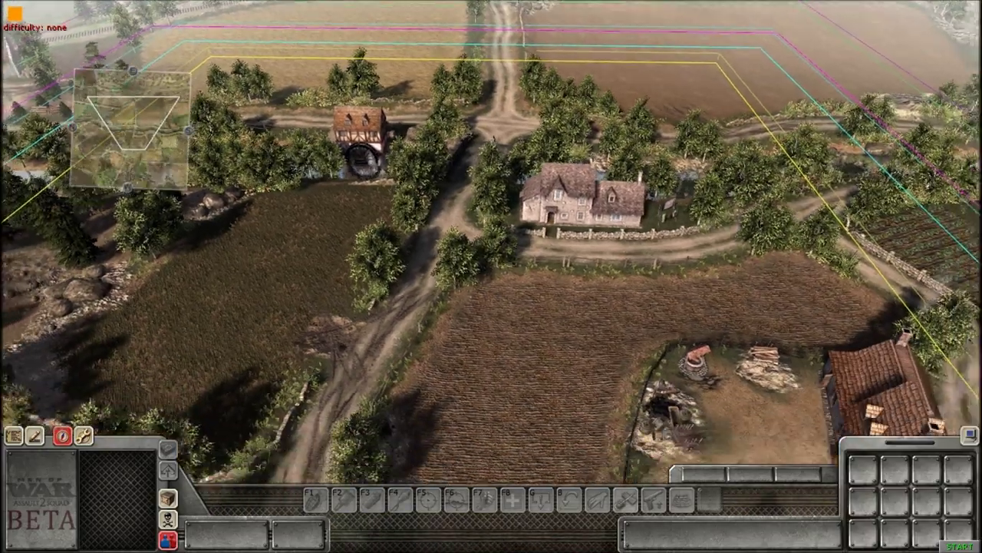
click(959, 546)
scroll(503, 254, up, 5)
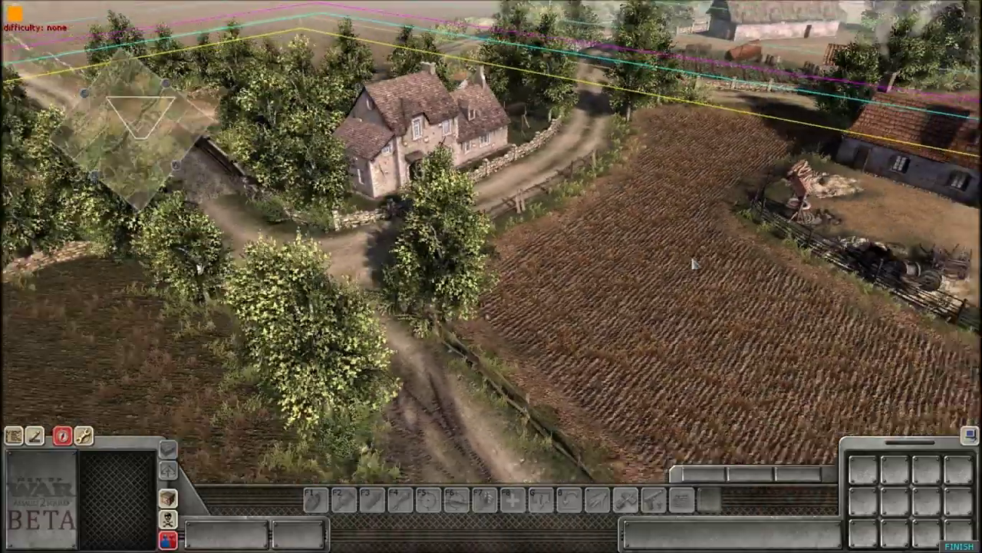
scroll(694, 264, down, 1)
middle_drag(693, 265, 980, 265)
scroll(423, 292, down, 4)
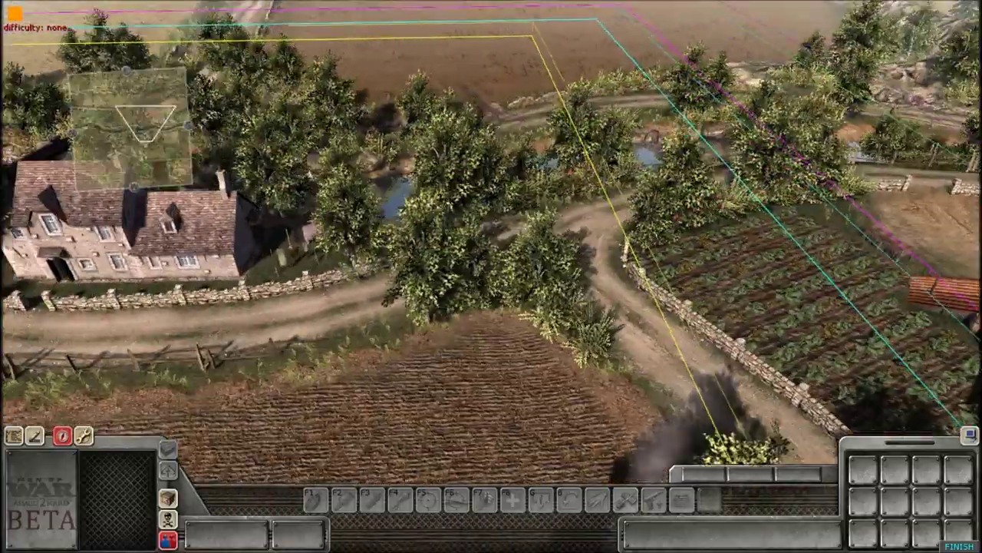
key(F2)
key(F1)
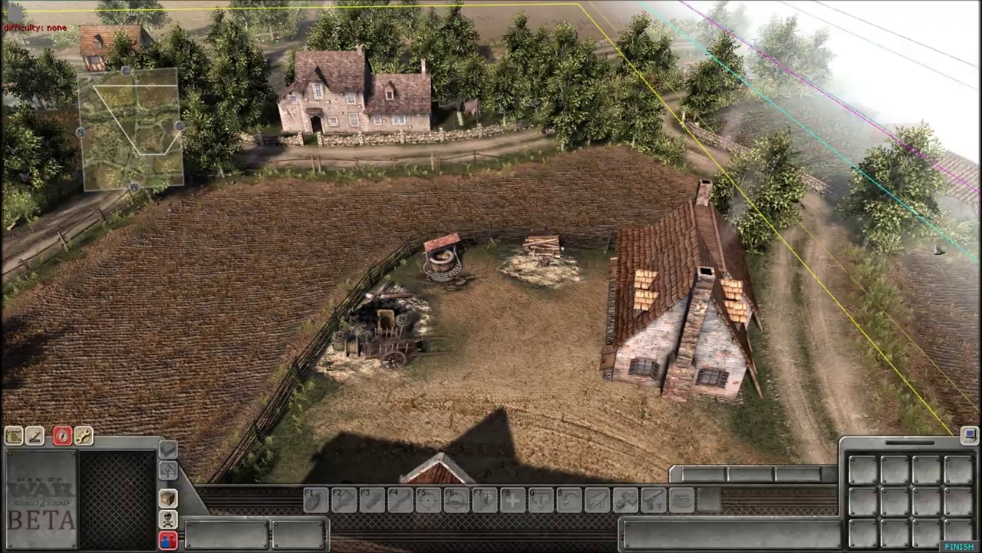
- Examine the running mission's camera limits and fog around the farmyard and along the eastern map edge
middle_drag(423, 339, 894, 211)
middle_drag(648, 237, 937, 46)
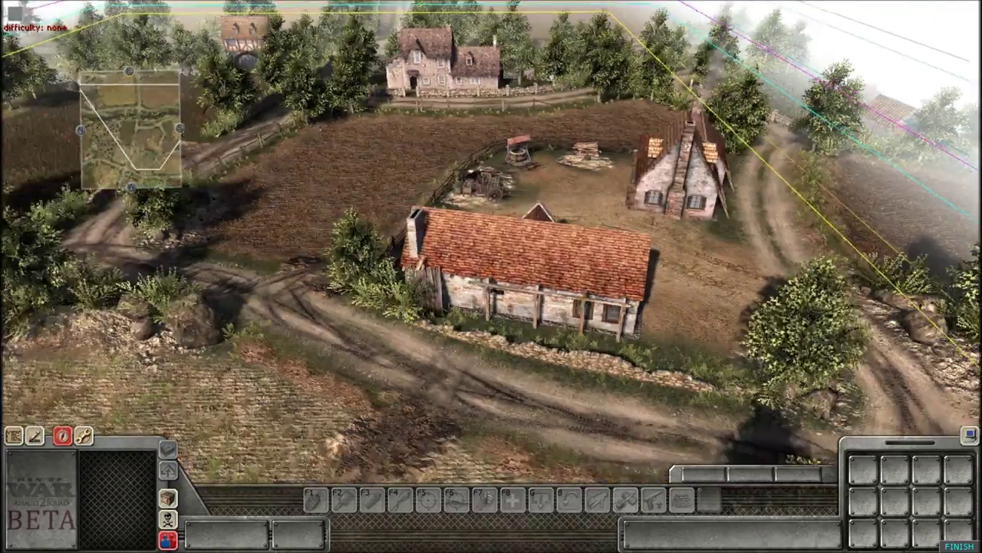
middle_drag(683, 338, 435, 348)
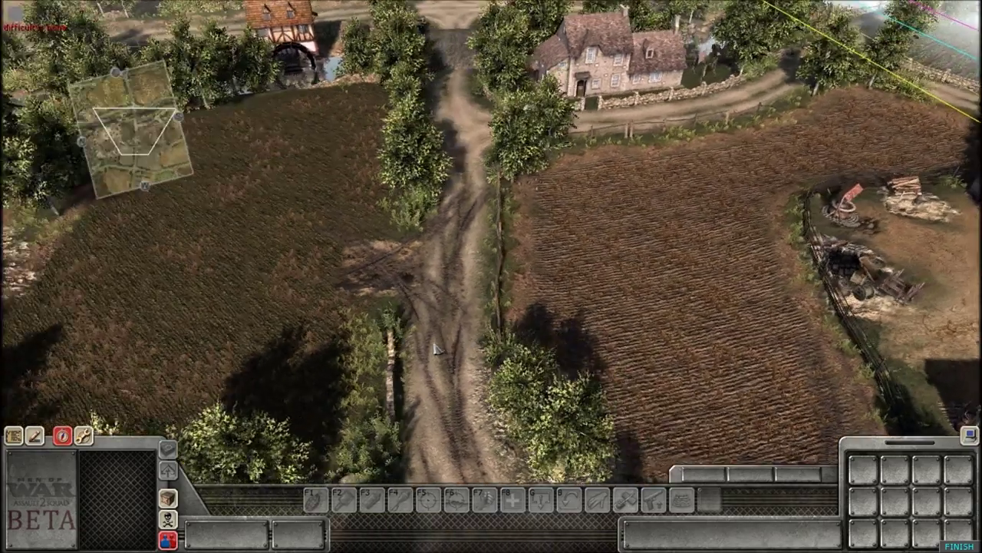
middle_drag(432, 338, 540, 302)
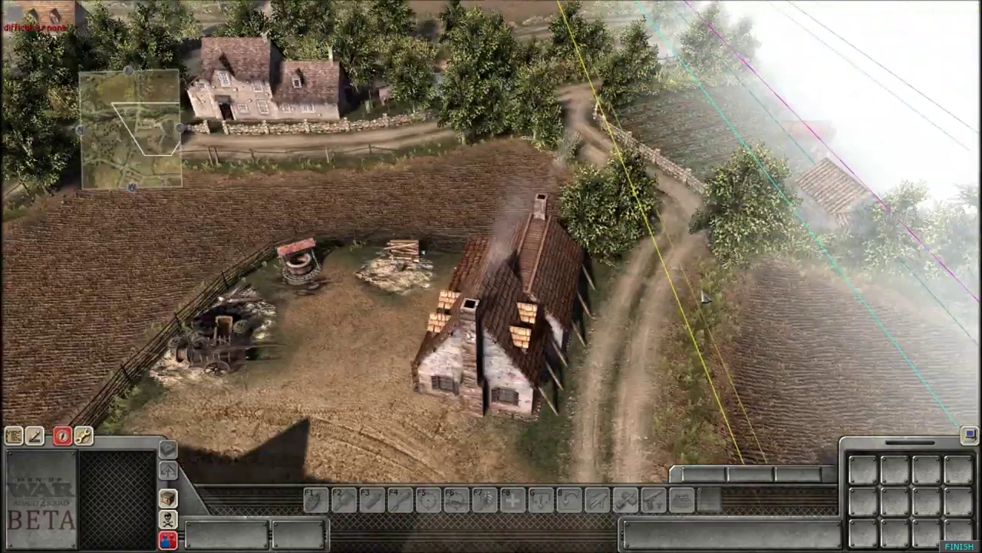
scroll(682, 297, up, 1)
scroll(682, 297, down, 1)
middle_drag(683, 298, 483, 309)
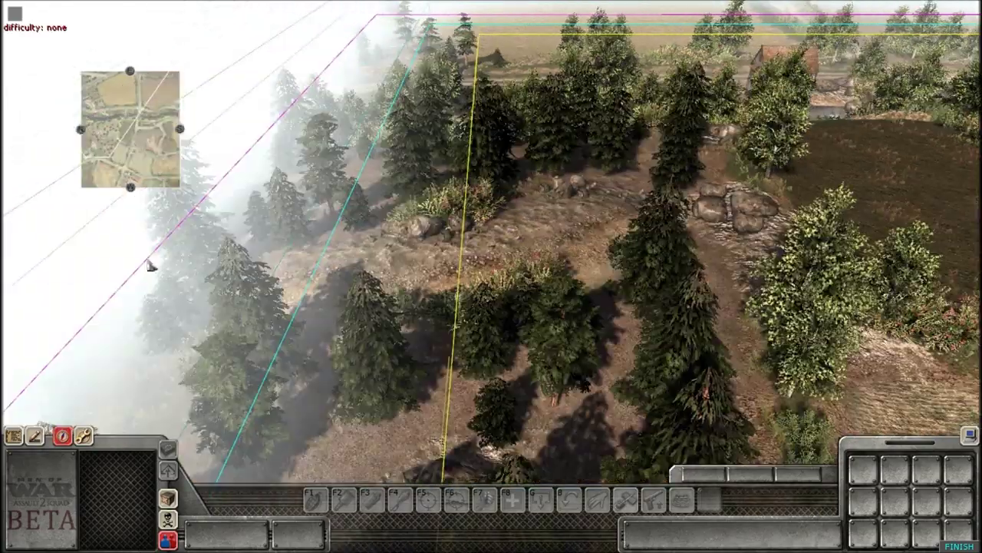
- Examine the clip lines and white fog along the western, southern and northern map edges, ending at the central fields
middle_drag(151, 268, 166, 307)
middle_drag(313, 309, 286, 308)
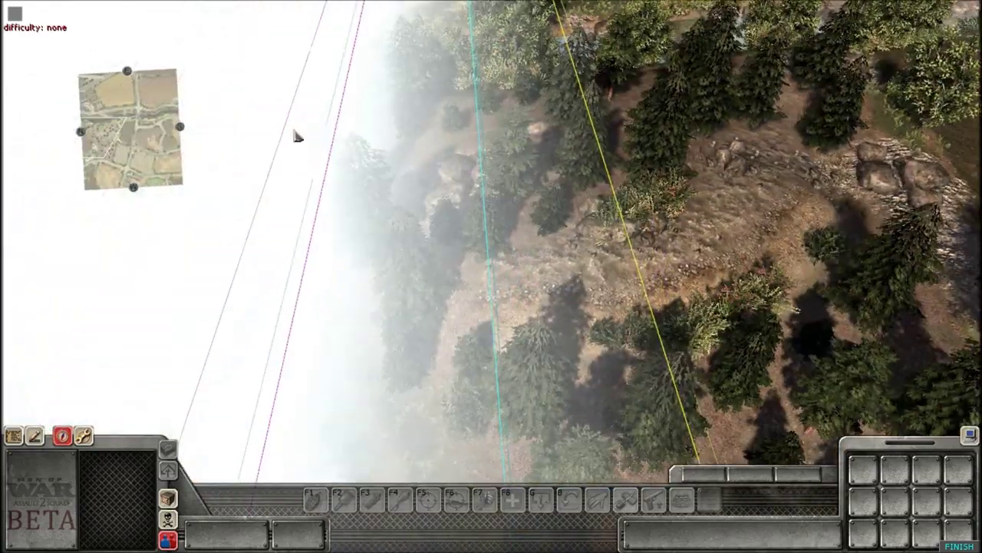
middle_drag(298, 146, 287, 200)
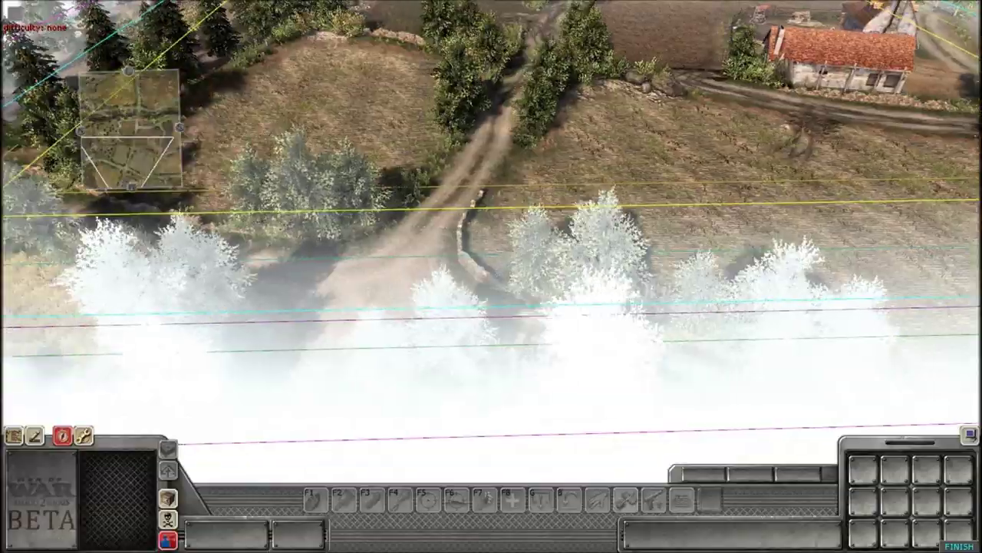
middle_drag(248, 332, 278, 283)
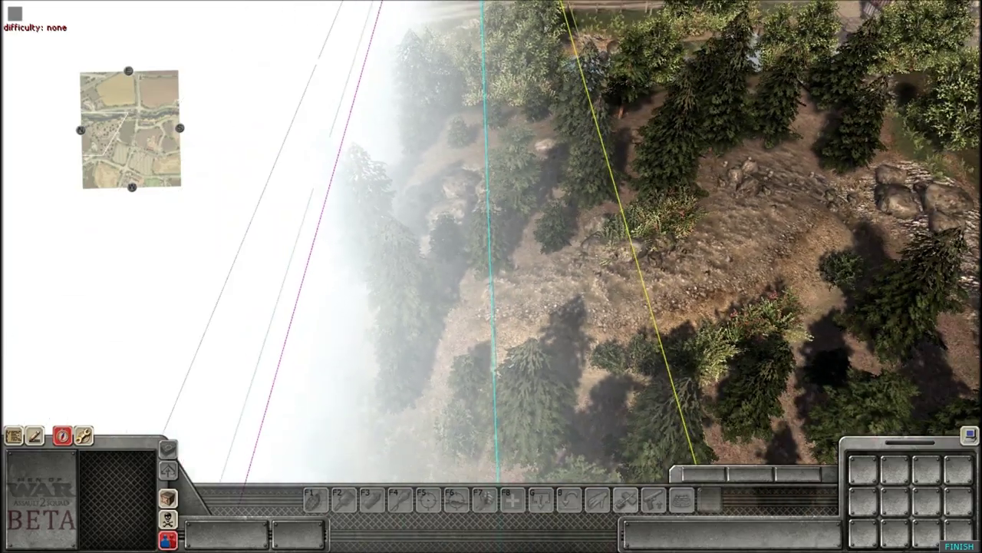
middle_drag(295, 303, 220, 209)
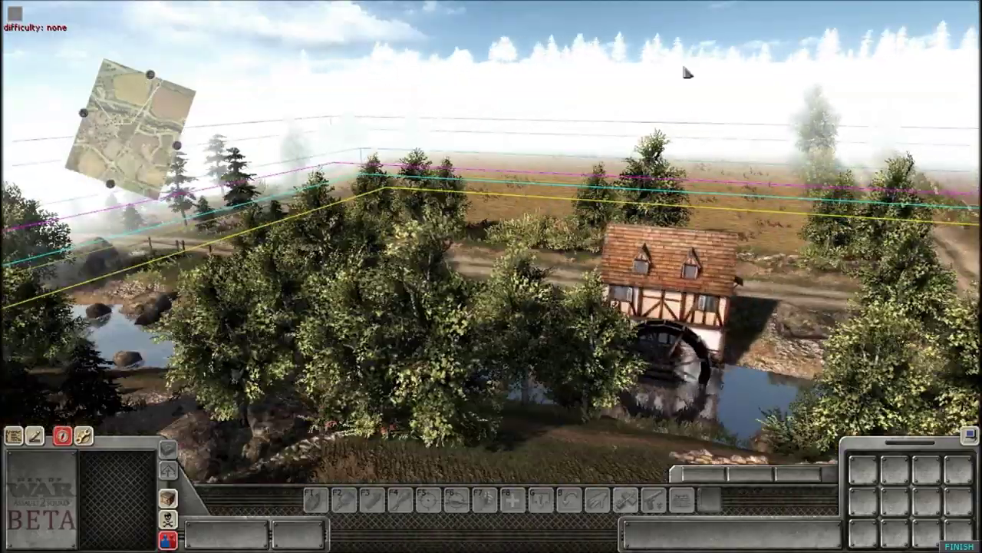
middle_click(675, 77)
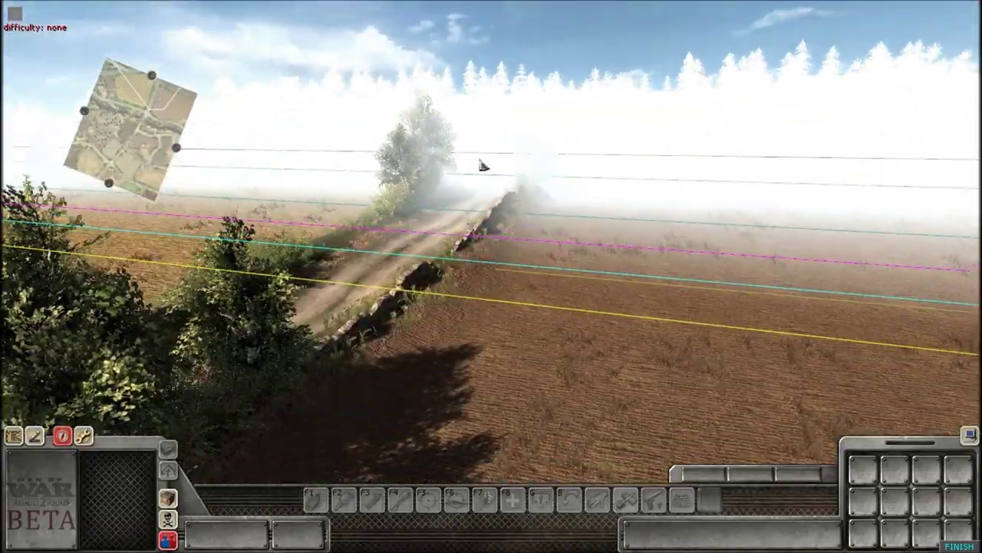
middle_drag(548, 103, 564, 268)
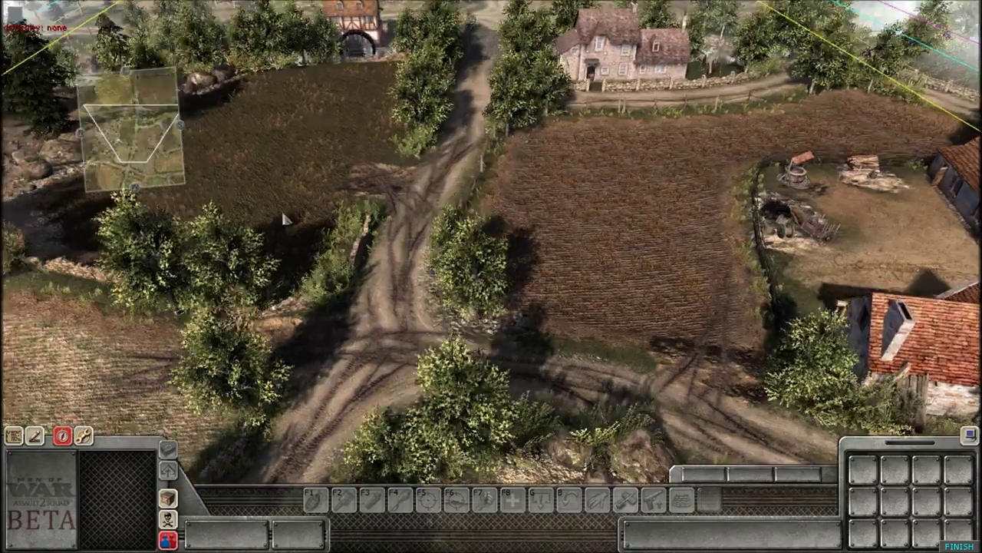
middle_drag(281, 209, 427, 339)
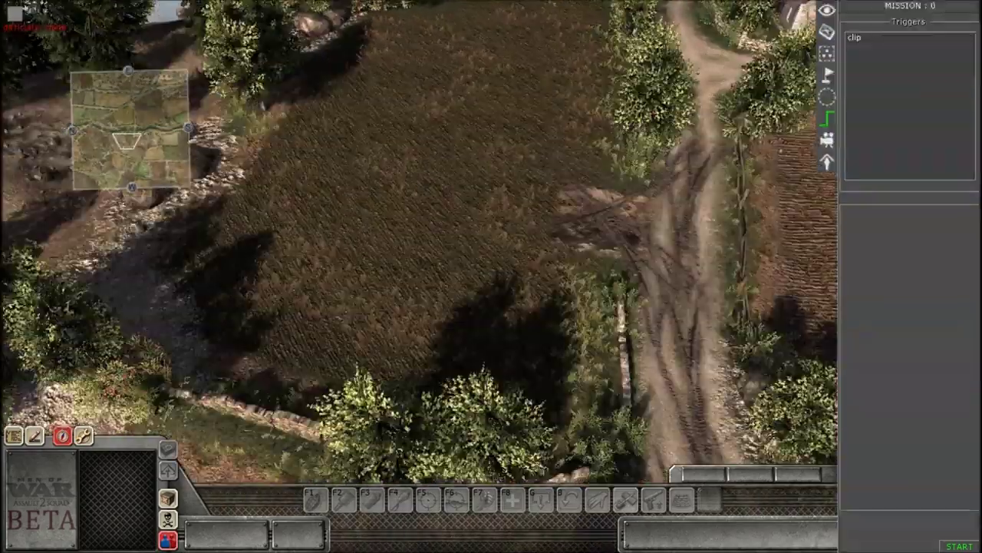
- Place a British multiplayer rifle soldier from the human entities in the ploughed field south of the stone house
click(827, 32)
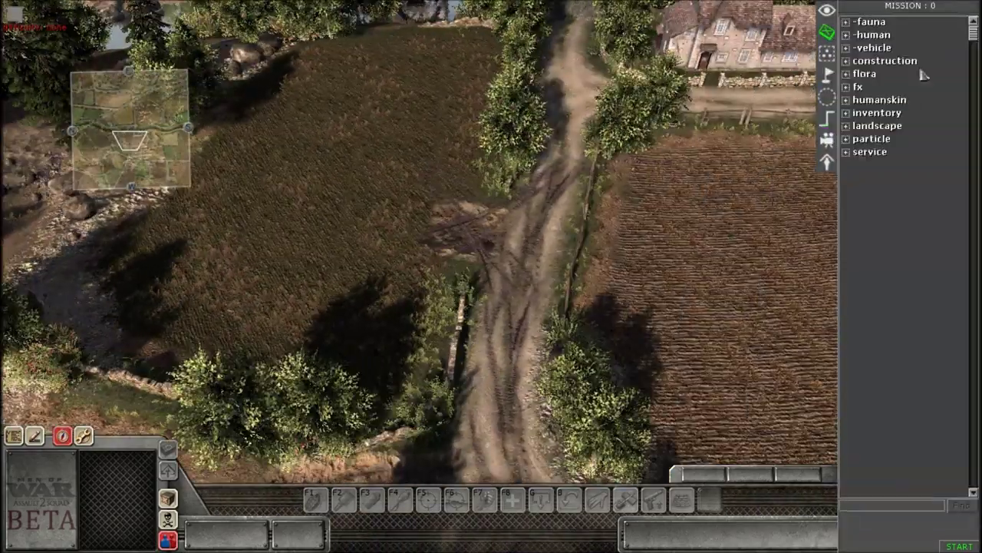
double_click(872, 34)
double_click(871, 60)
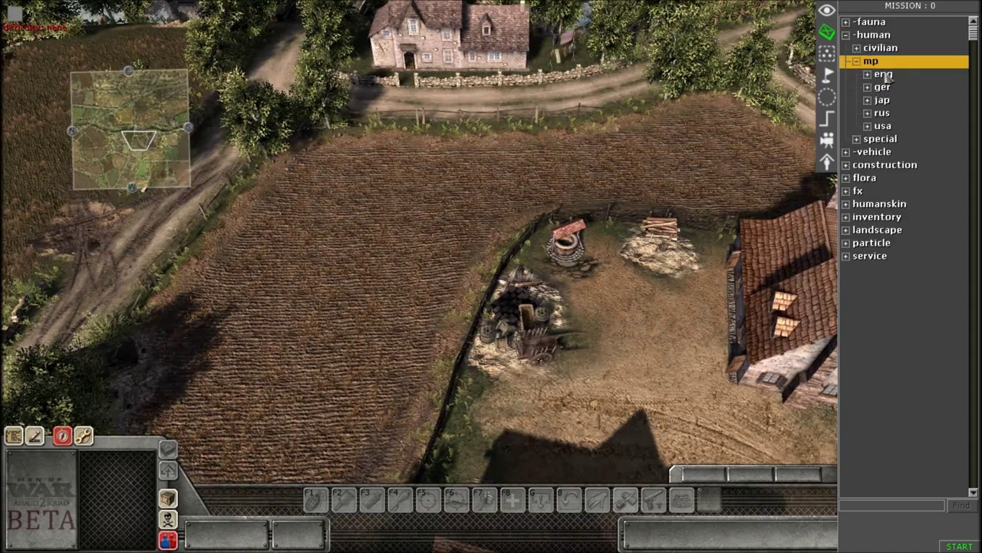
double_click(884, 74)
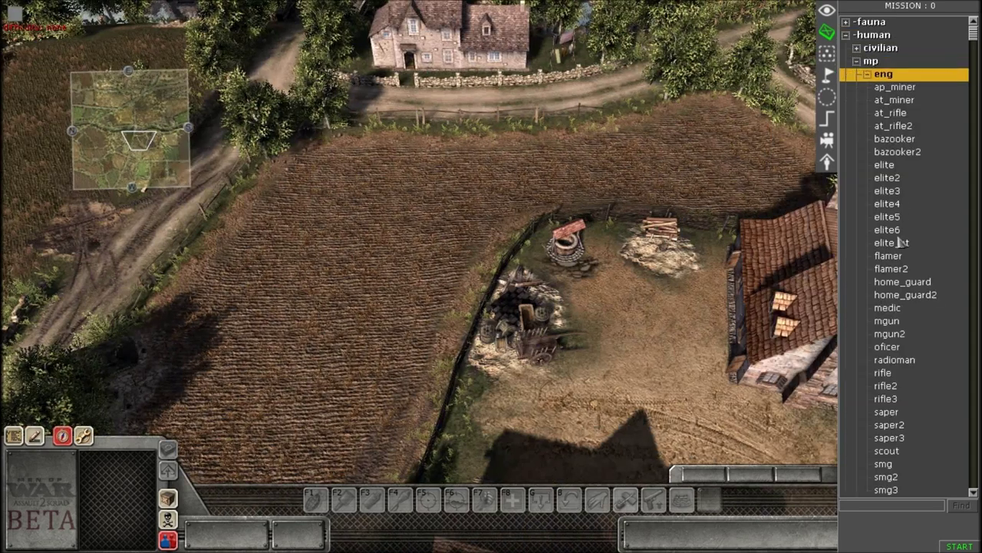
click(882, 373)
click(345, 247)
scroll(395, 274, up, 3)
key(Left)
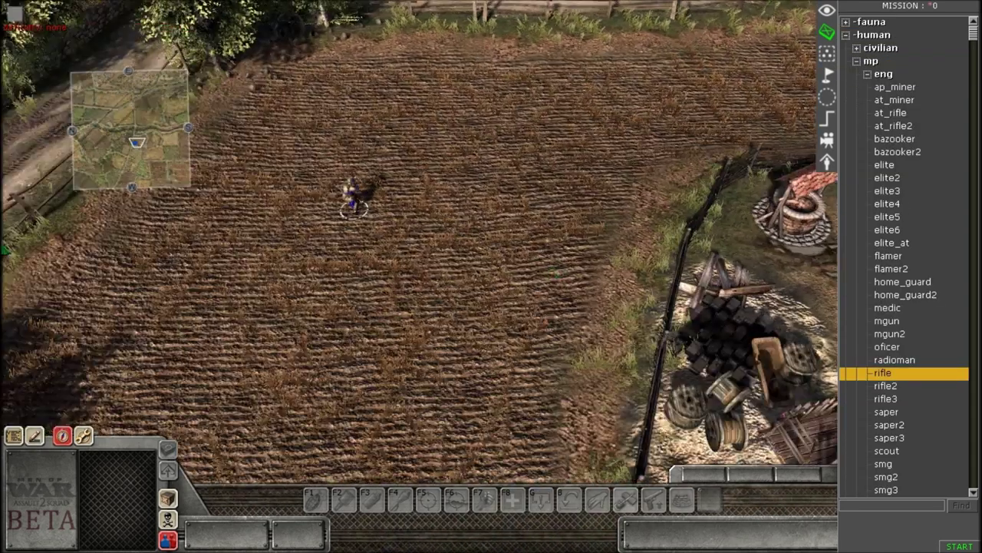
- Start mission 0 again and select the rifleman in the ploughed field
scroll(461, 263, down, 2)
key(F1)
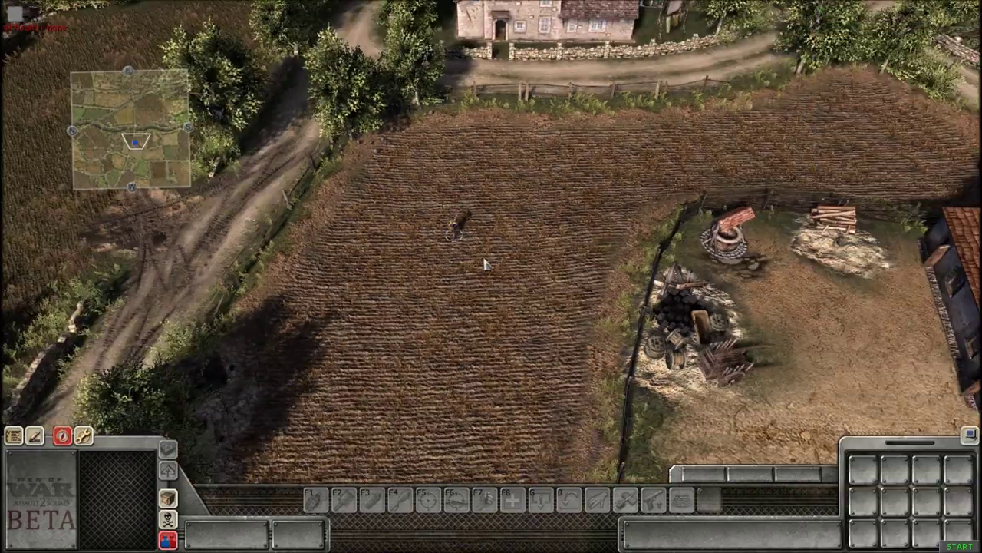
click(959, 546)
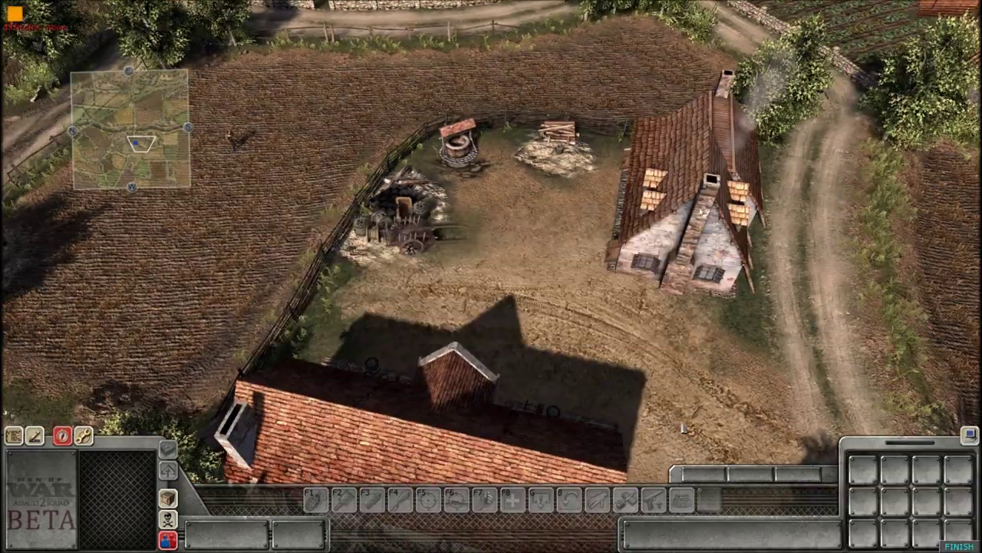
scroll(436, 259, up, 3)
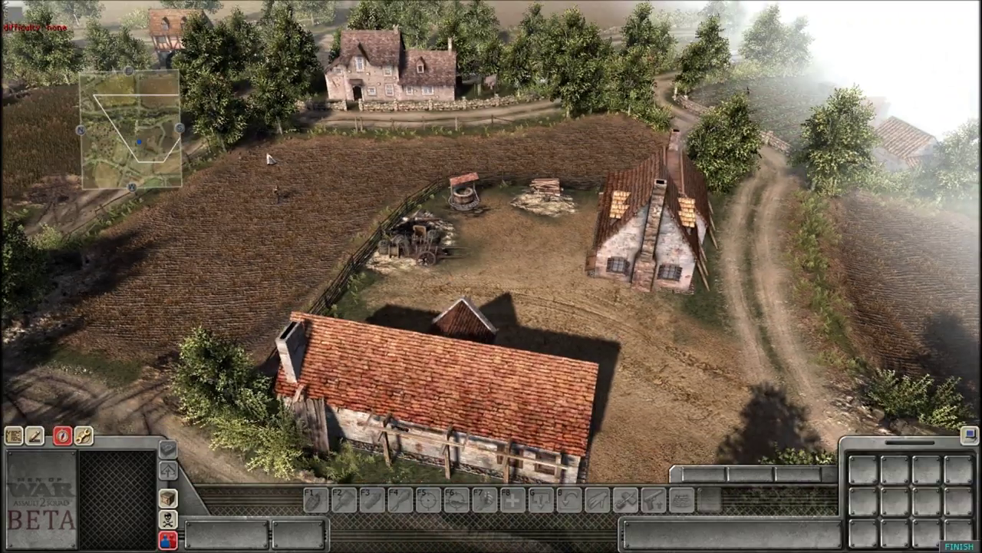
drag(266, 154, 321, 275)
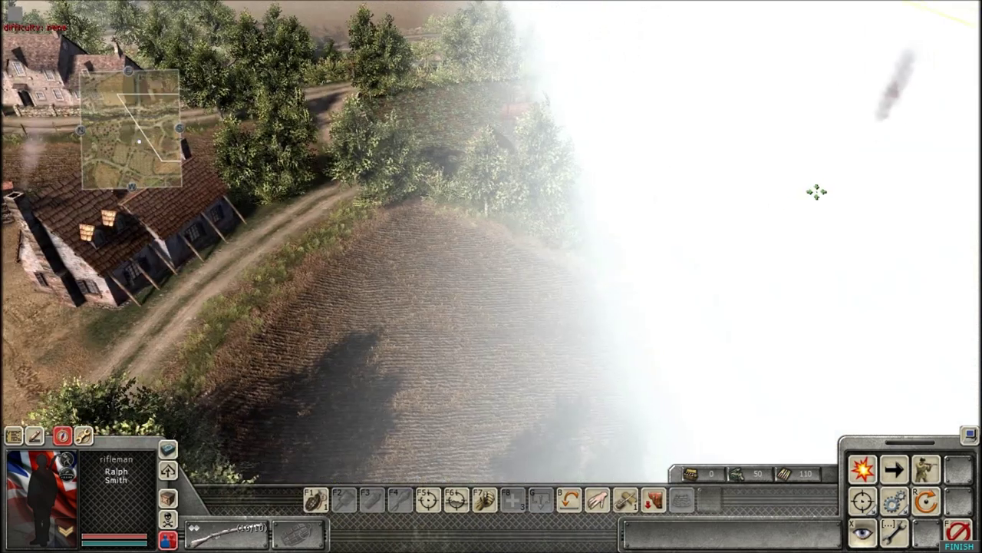
- Order the rifleman east past the vegetable garden's sheds into the white fog and follow his route with the camera
middle_drag(784, 207, 725, 196)
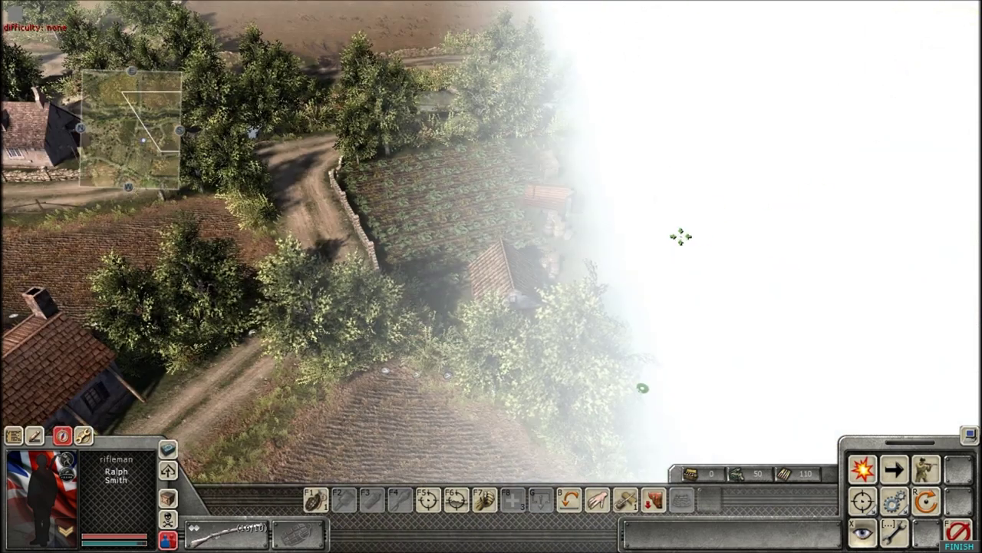
scroll(442, 280, up, 2)
scroll(442, 280, down, 2)
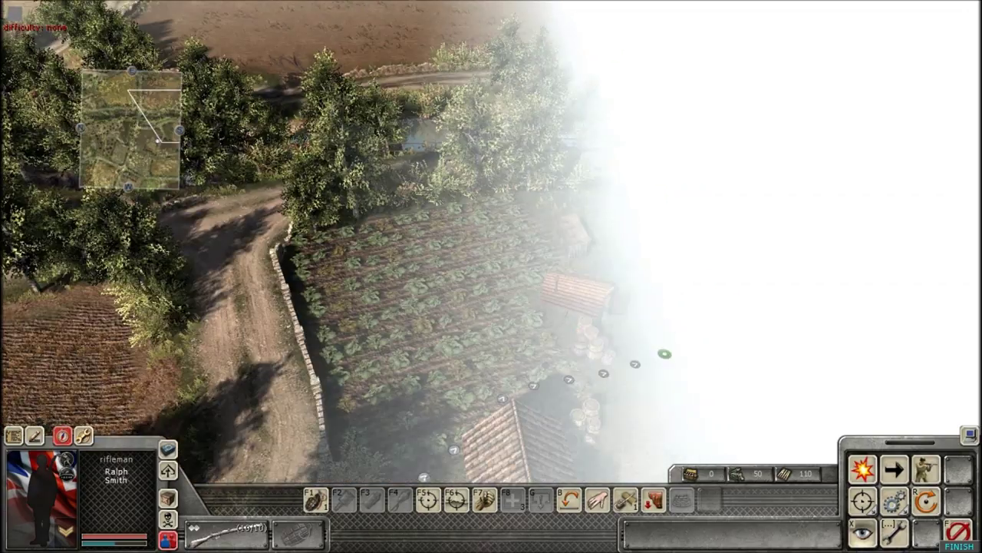
key(Down)
scroll(597, 281, down, 1)
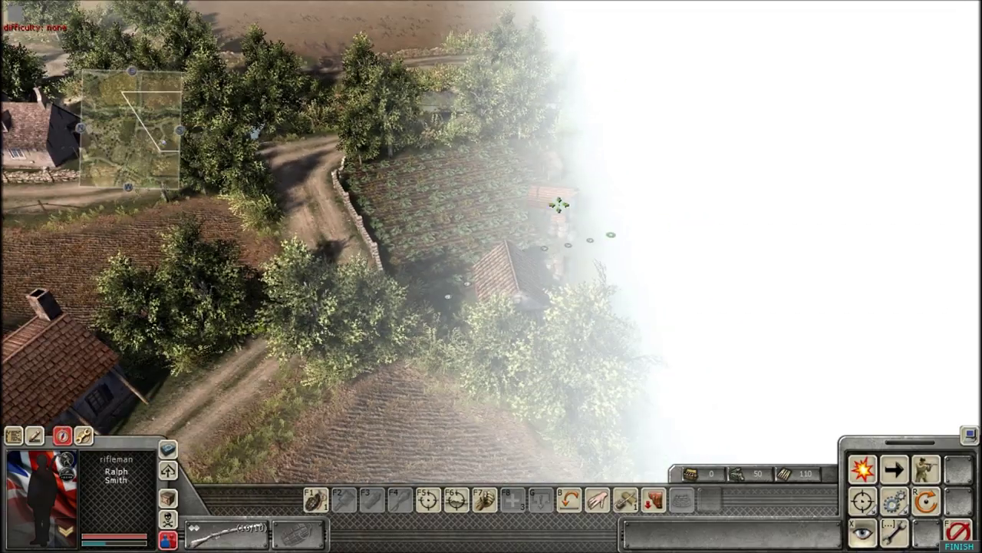
scroll(569, 273, up, 2)
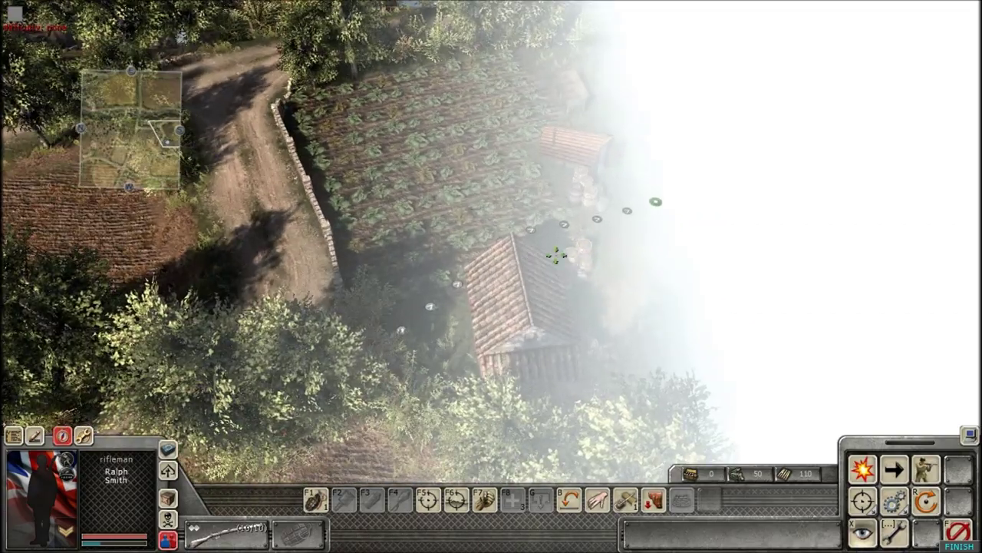
middle_drag(556, 255, 472, 300)
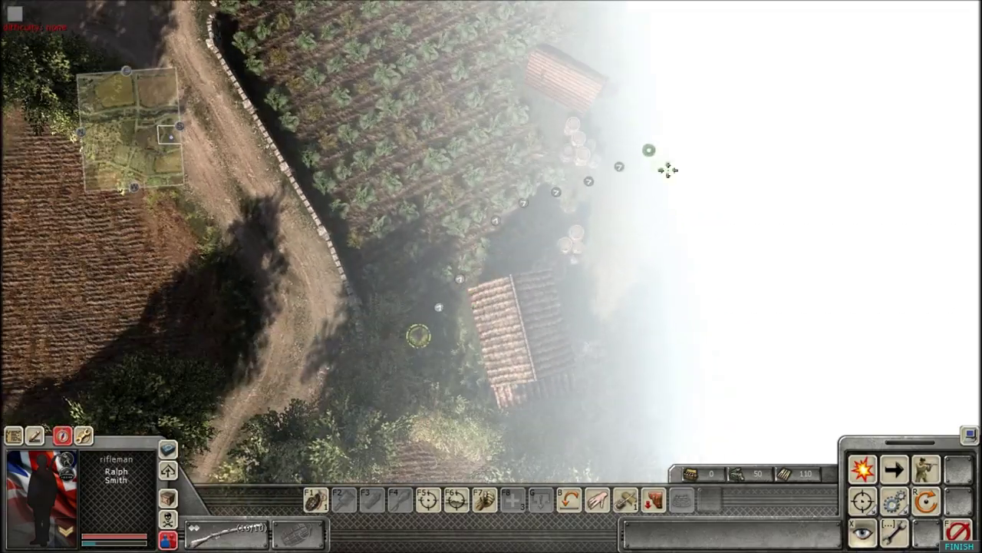
scroll(666, 175, up, 1)
scroll(661, 189, down, 2)
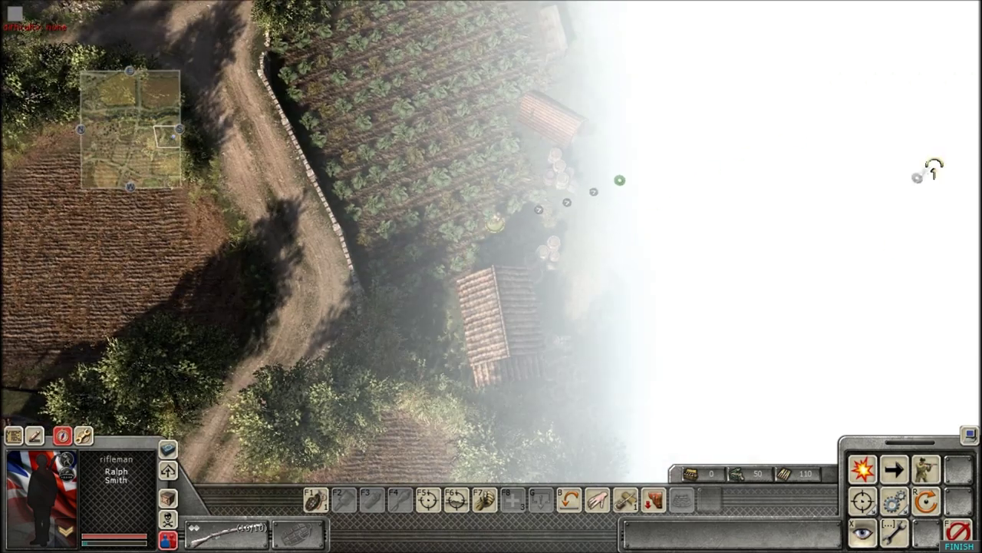
middle_drag(932, 169, 767, 213)
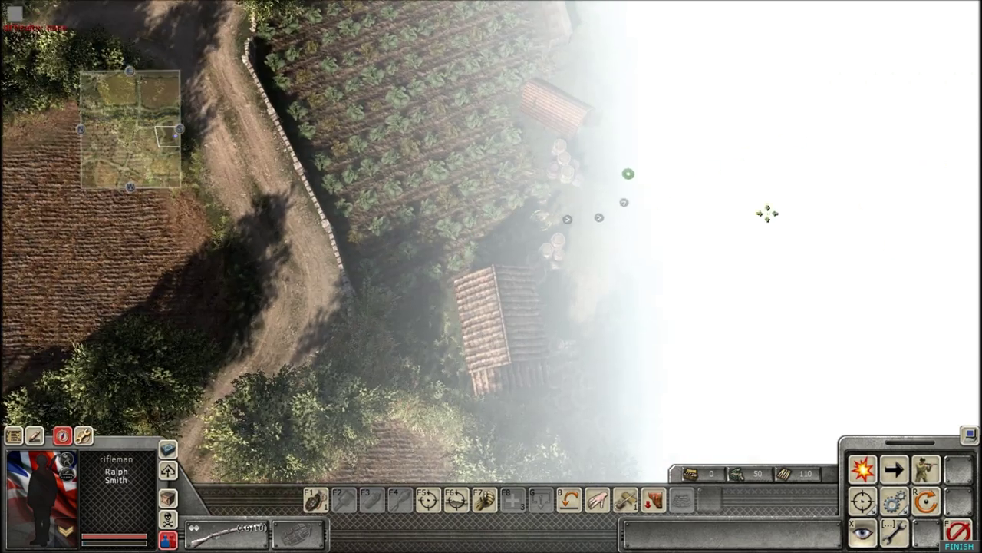
middle_drag(603, 170, 736, 248)
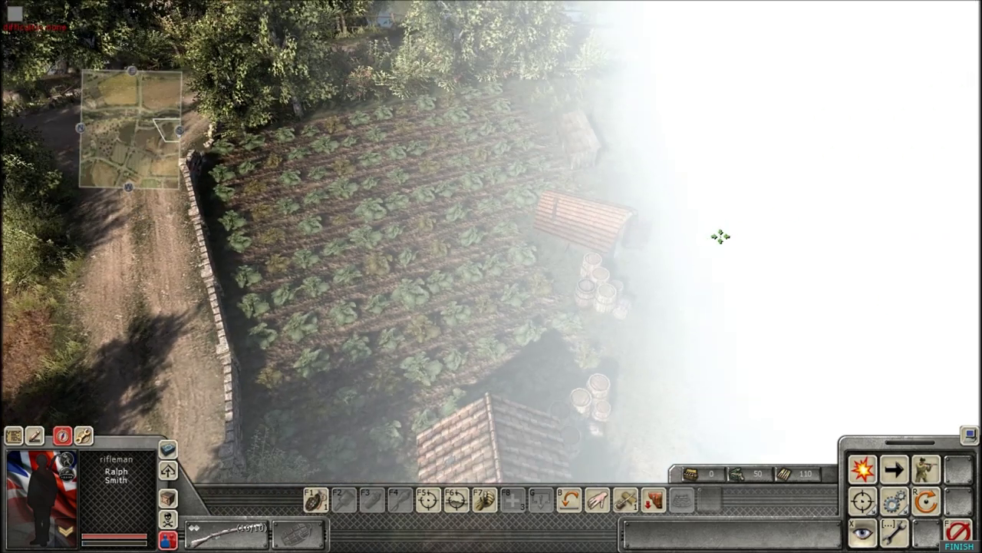
- Send the rifleman back west towards the ploughed field and deselect him
scroll(671, 300, down, 3)
middle_drag(672, 300, 641, 287)
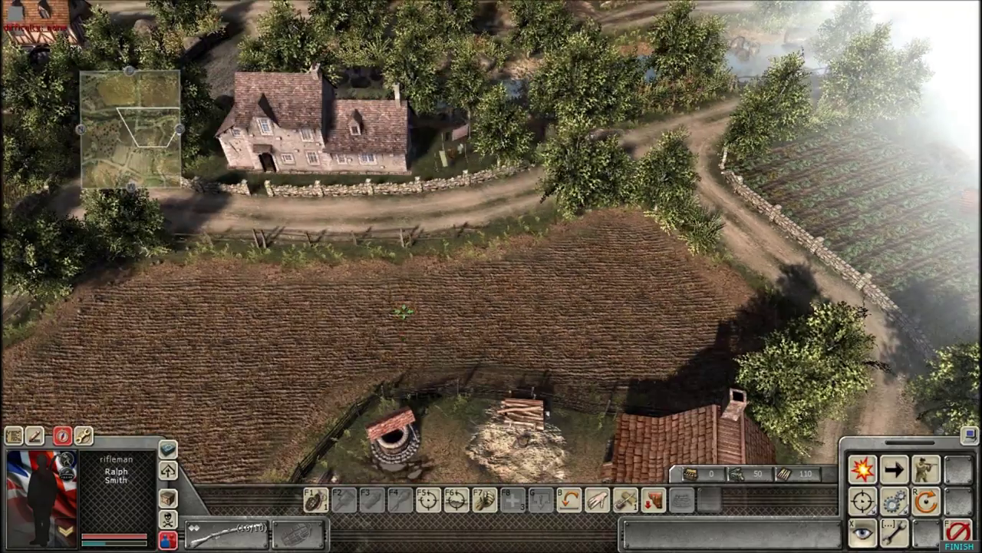
middle_drag(402, 311, 477, 262)
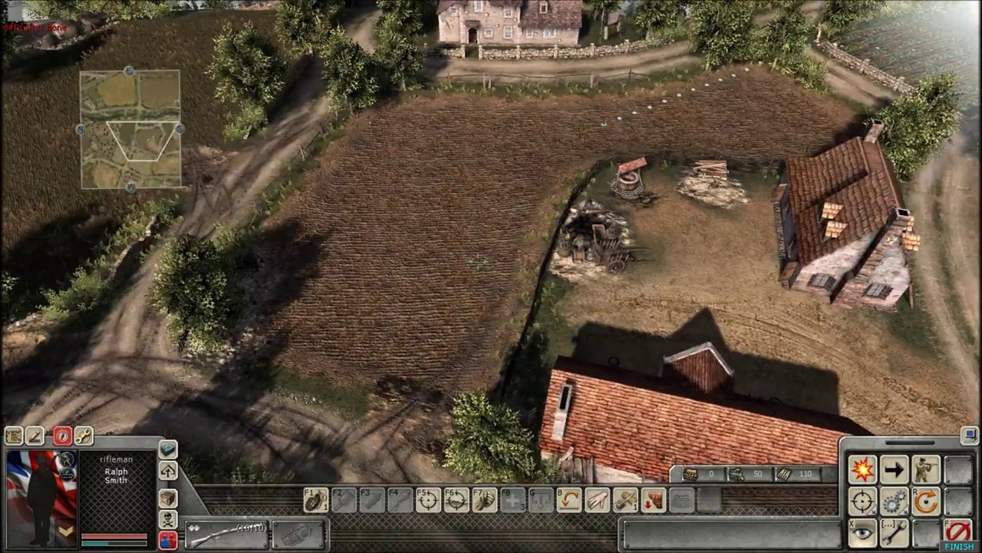
click(408, 194)
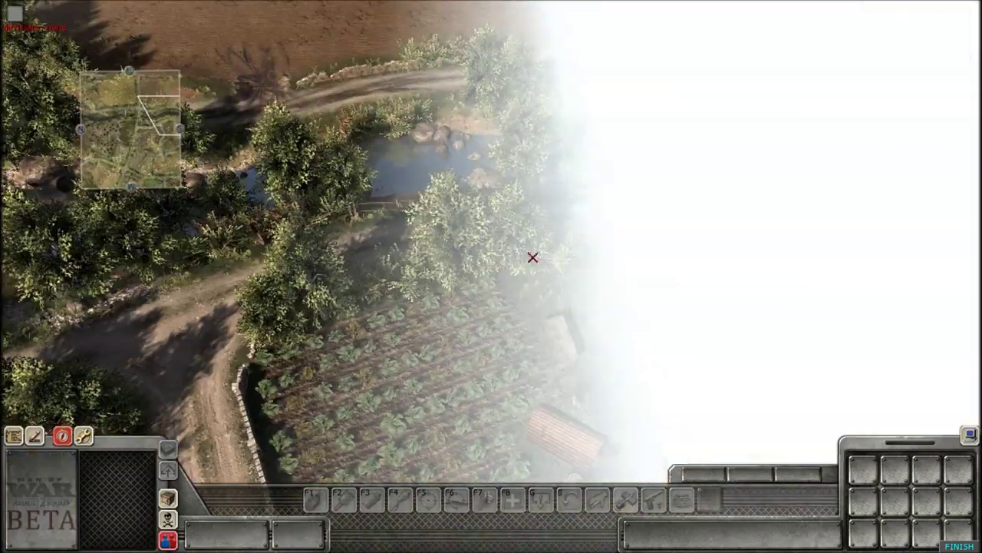